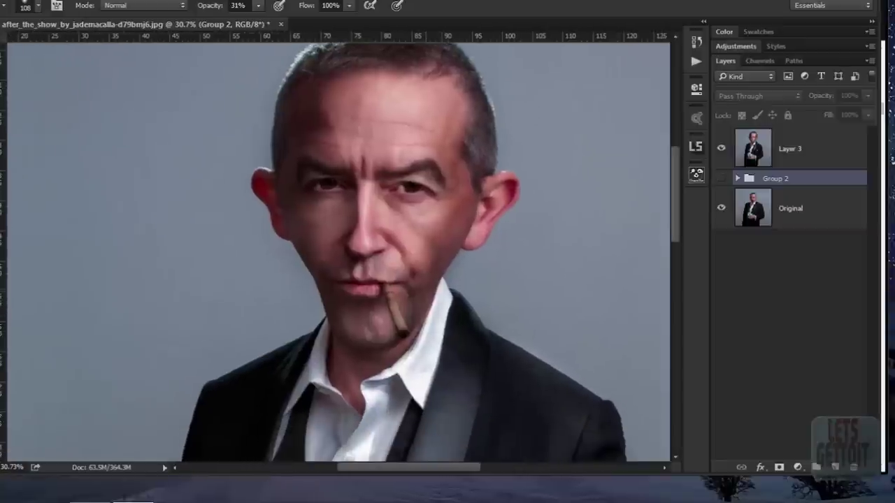
# - Expand and collapse Group 2 to review its layers, then select Layer 3
pyautogui.scroll(-3, 405, 280)
pyautogui.scroll(-2, 406, 280)
pyautogui.click(737, 178)
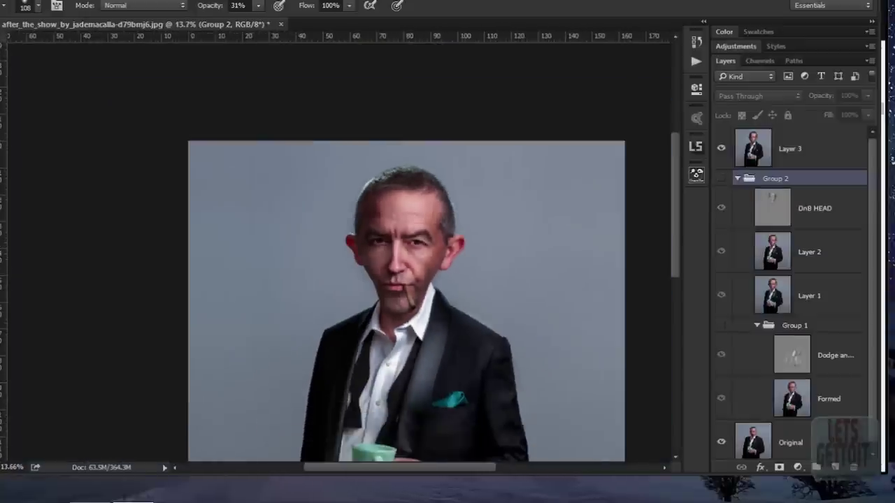
pyautogui.click(737, 179)
pyautogui.click(811, 149)
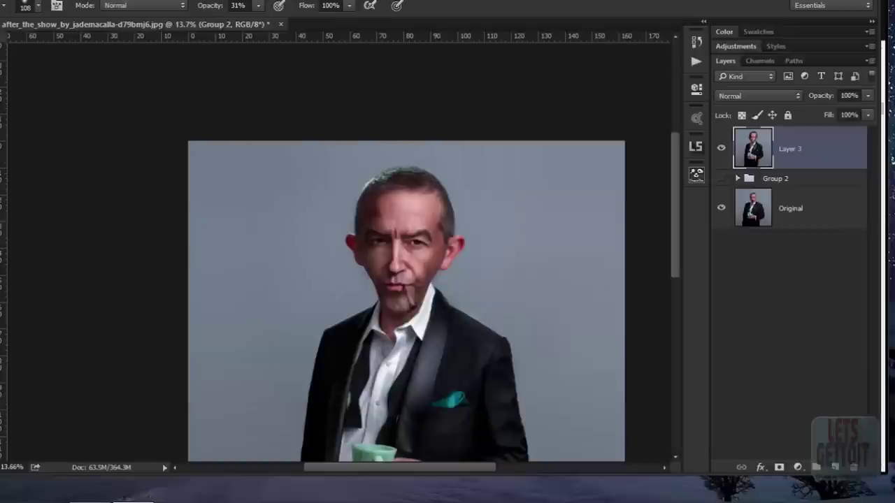
pyautogui.scroll(-3, 405, 280)
pyautogui.scroll(-3, 406, 280)
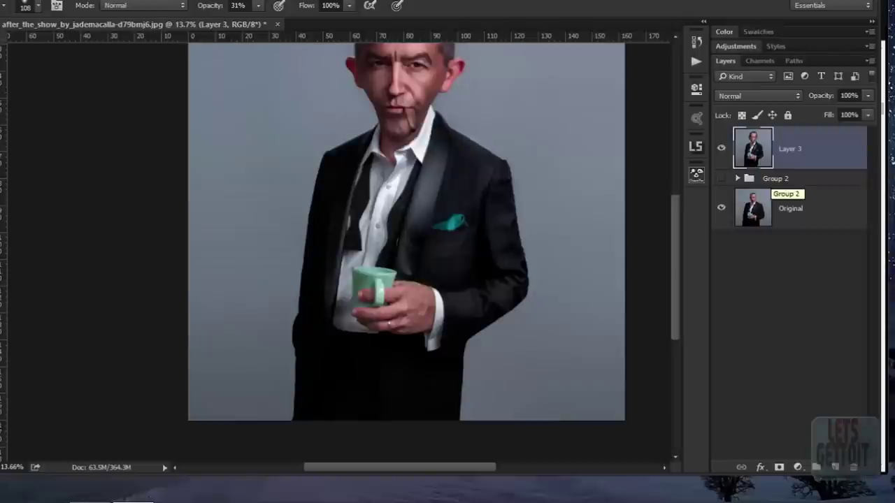
# - Duplicate Layer 3 as Layer 3 copy and launch the Camera Raw Filter on it
pyautogui.hotkey('ctrl', 'j')
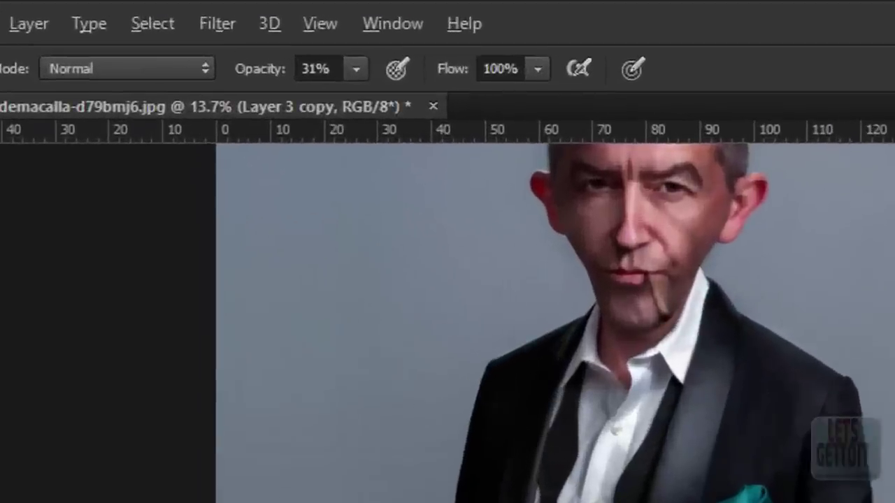
pyautogui.click(217, 23)
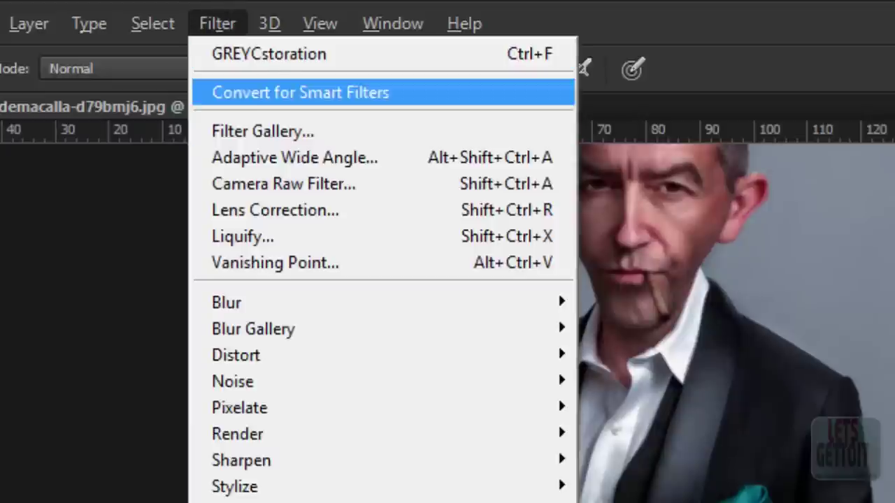
pyautogui.click(283, 184)
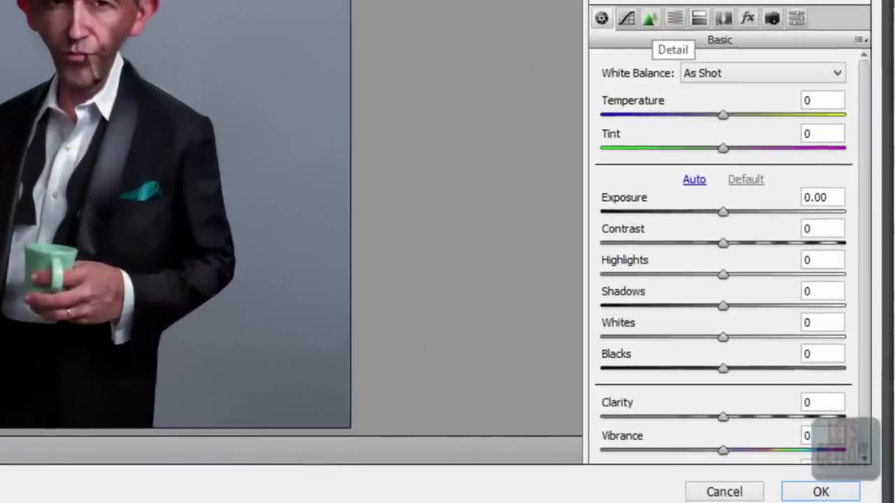
# - In Camera Raw's Detail panel, set noise reduction Luminance to 100 and Luminance Detail to 0
pyautogui.click(649, 18)
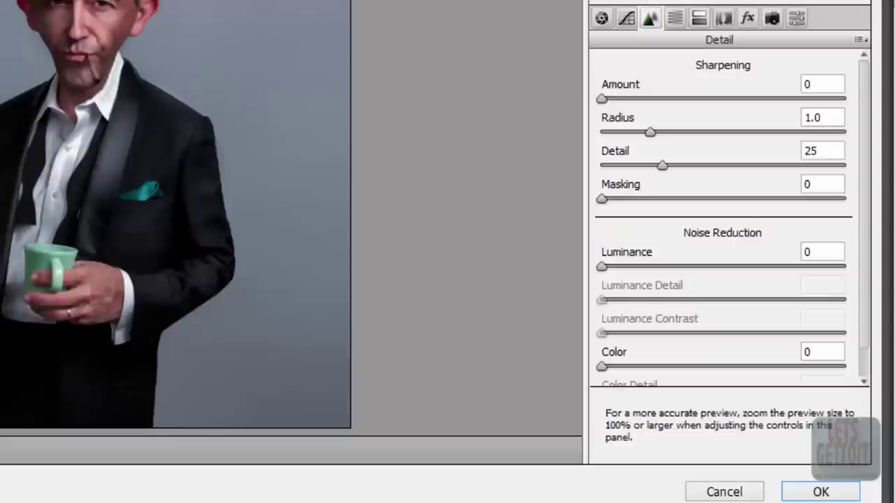
pyautogui.write('12')
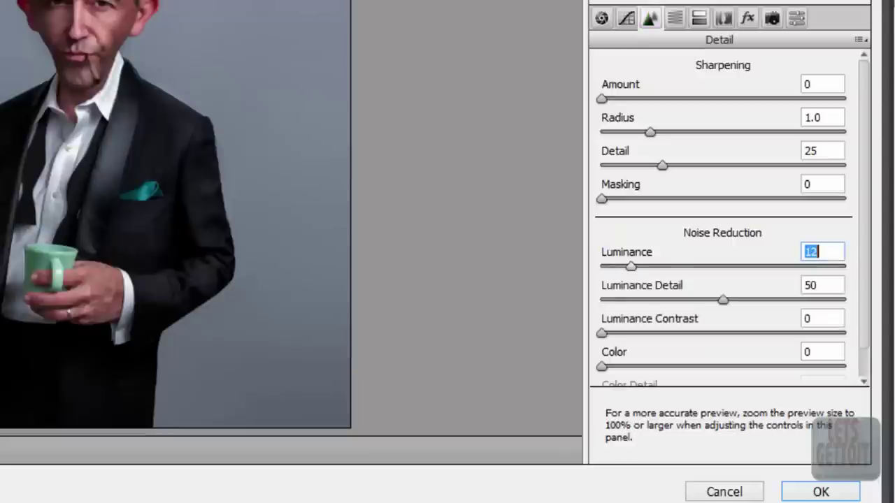
pyautogui.hotkey('shift', 'Up')
pyautogui.hotkey('shift', 'Up')
pyautogui.hotkey('shift', 'Up')
pyautogui.hotkey('shift', 'Up')
pyautogui.hotkey('shift', 'Up')
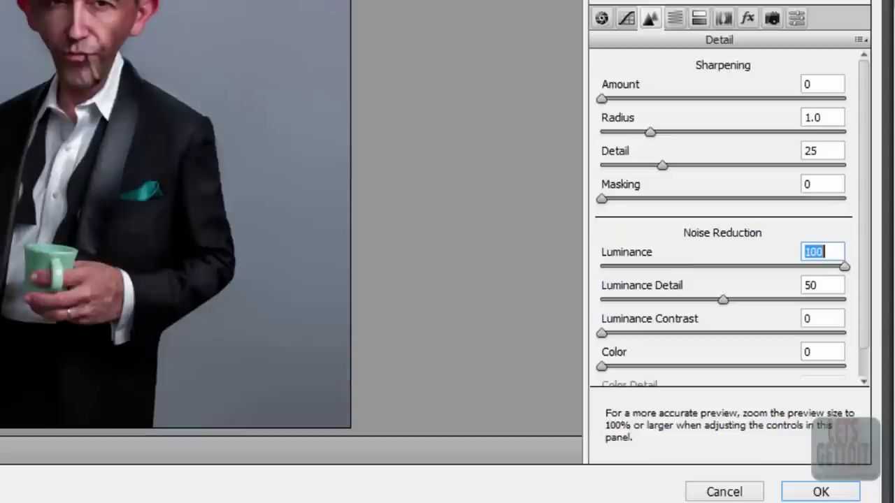
pyautogui.press('Right')
pyautogui.hotkey('ctrl', 'alt', '0')
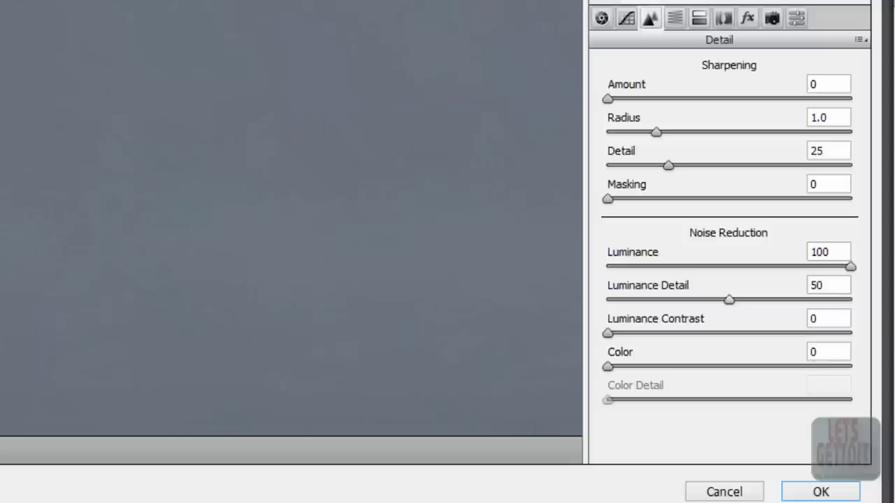
pyautogui.press('Tab')
pyautogui.hotkey('shift', 'Down')
pyautogui.hotkey('shift', 'Down')
pyautogui.hotkey('shift', 'Down')
pyautogui.hotkey('shift', 'Down')
pyautogui.hotkey('shift', 'Down')
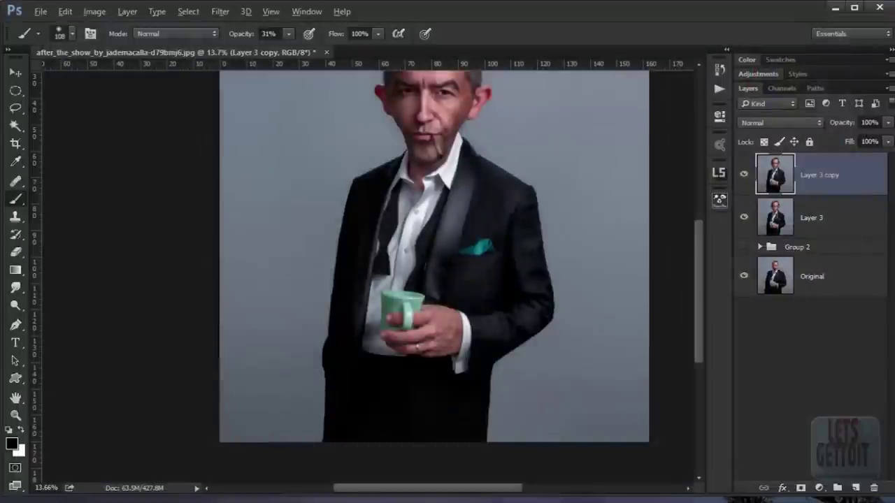
# - Clear Layer 3 copy, stamp the visible image into it, then hide it and select Layer 3
pyautogui.hotkey('ctrl', 'a')
pyautogui.press('Delete')
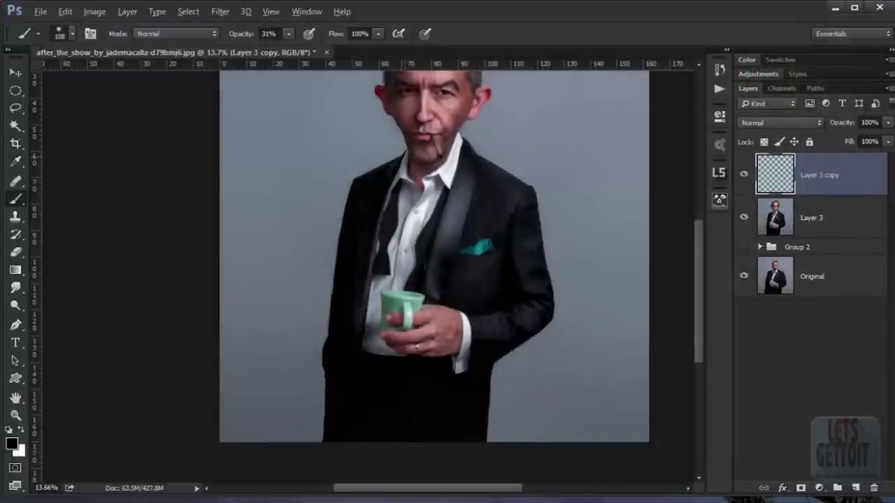
pyautogui.hotkey('ctrl', 'shift', 'alt', 'e')
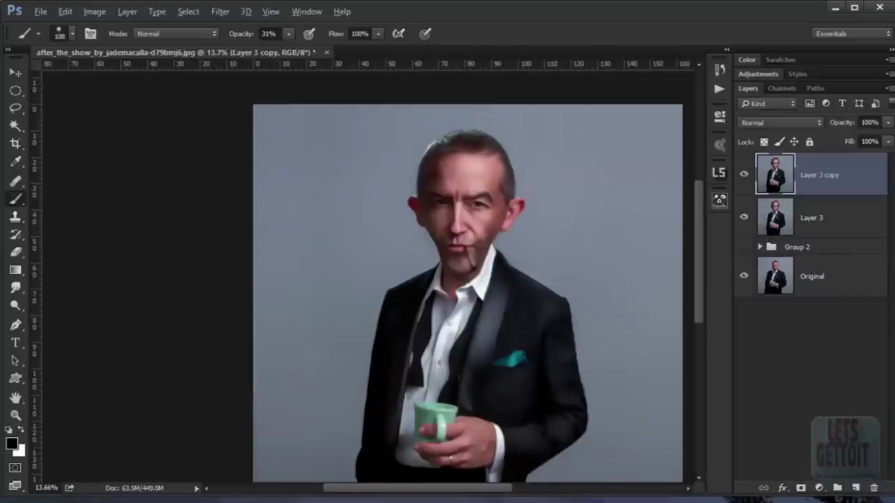
pyautogui.click(744, 175)
pyautogui.click(812, 217)
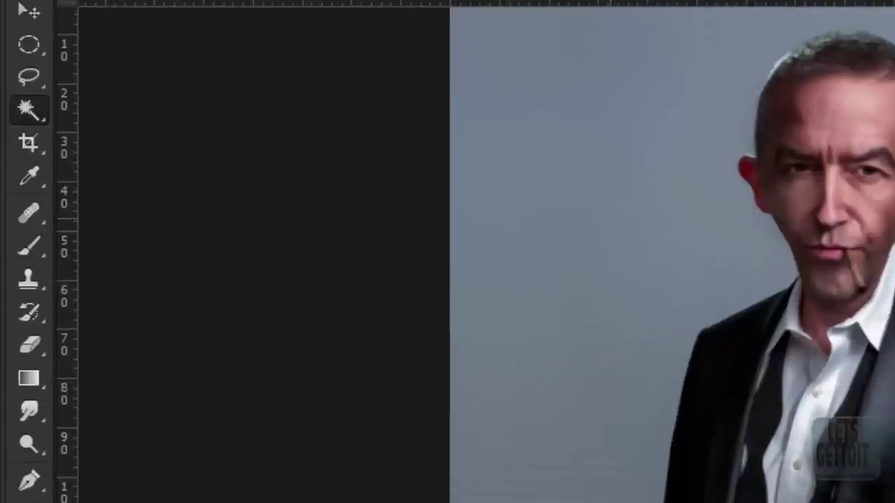
# - Select the grey background and leftover bottom corners with the Magic Wand
pyautogui.rightClick(29, 110)
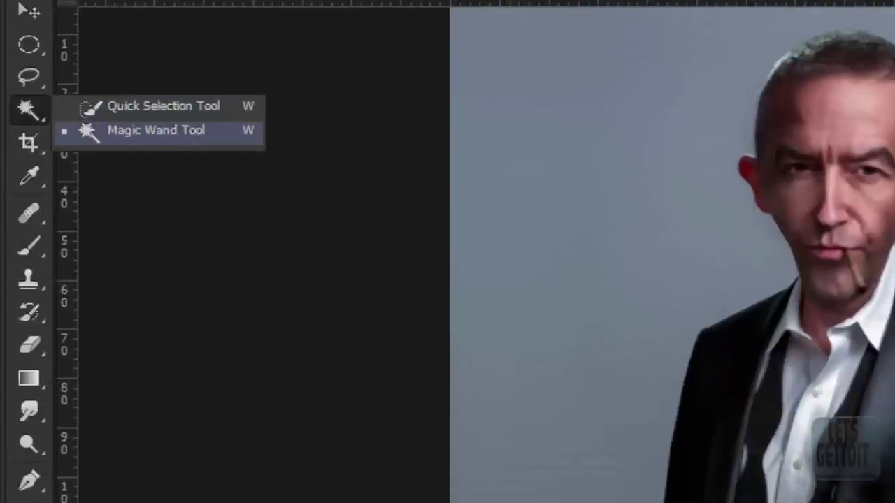
pyautogui.click(150, 131)
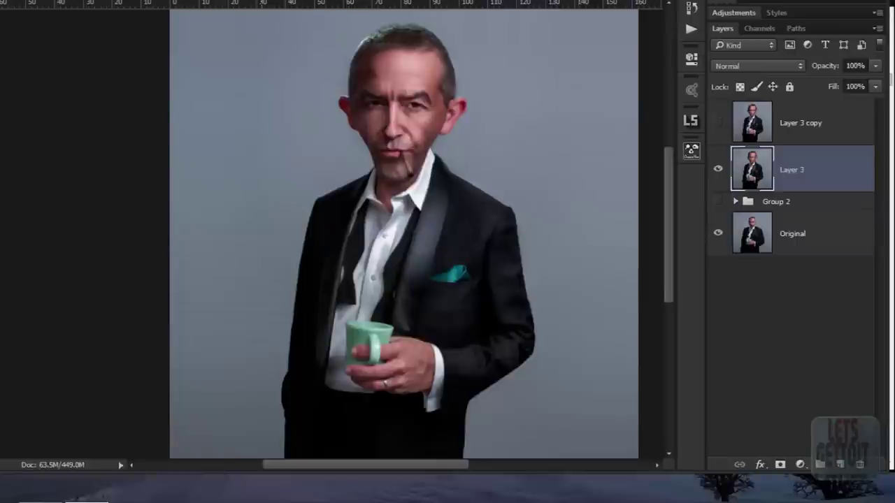
pyautogui.click(261, 280)
pyautogui.scroll(-3, 404, 237)
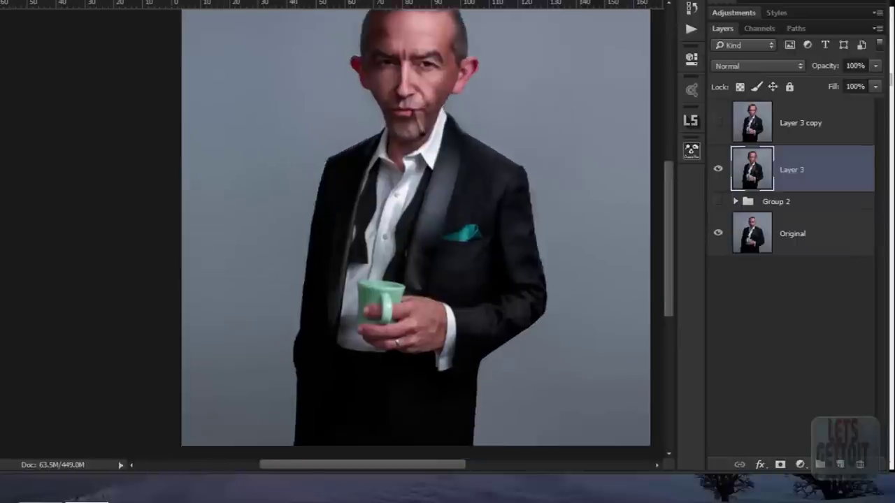
pyautogui.keyDown('shift'); pyautogui.click(237, 377); pyautogui.keyUp('shift')
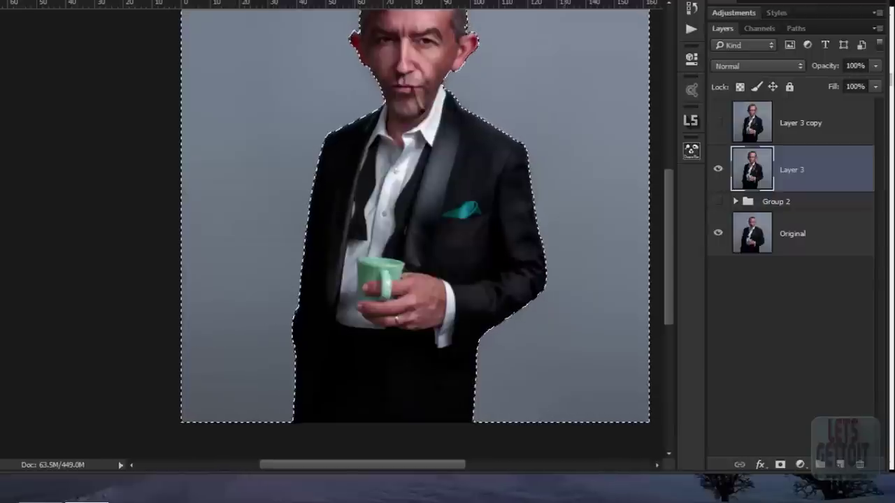
pyautogui.scroll(3, 416, 231)
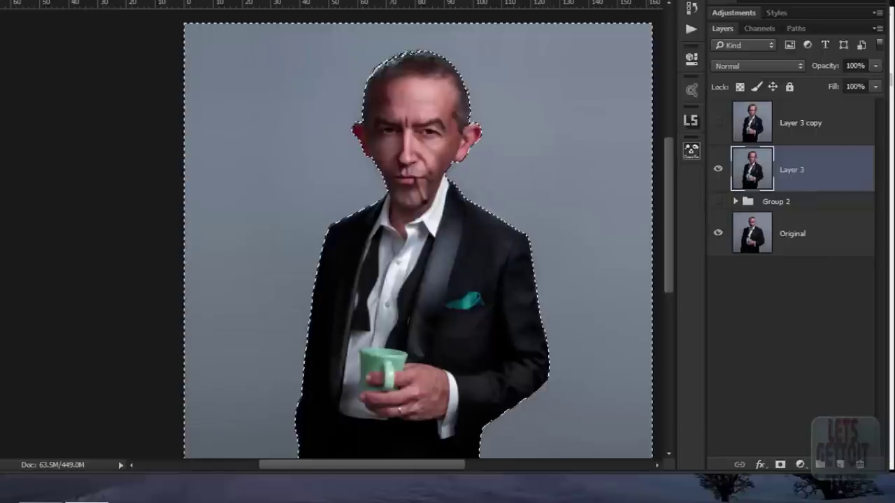
# - Select and show Layer 3 copy, try a mask on it, then undo back to the selection
pyautogui.hotkey('alt', ']')
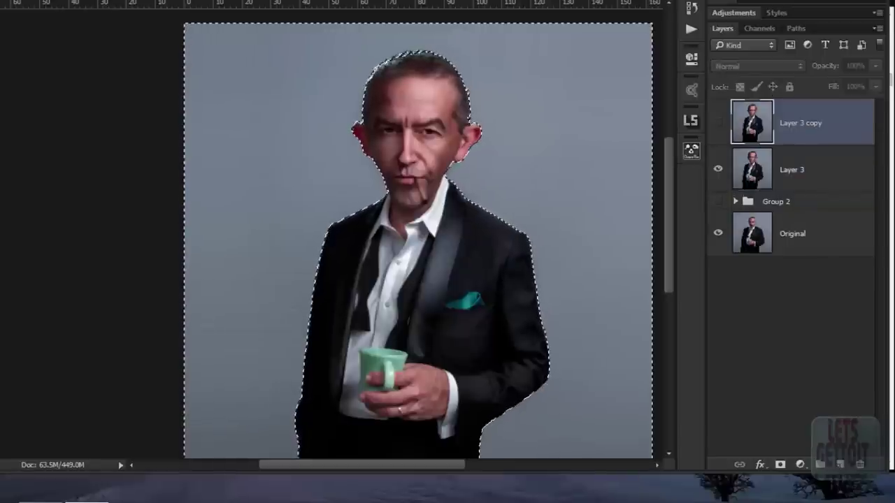
pyautogui.hotkey('ctrl', ',')
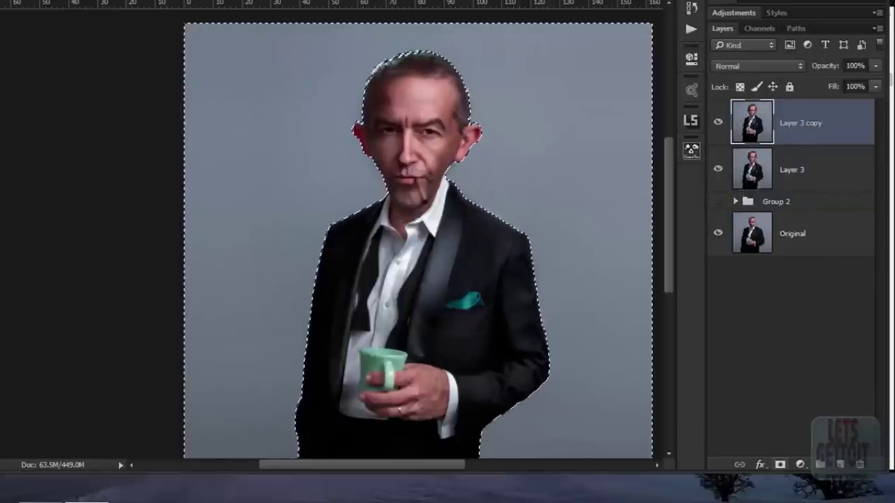
pyautogui.click(781, 464)
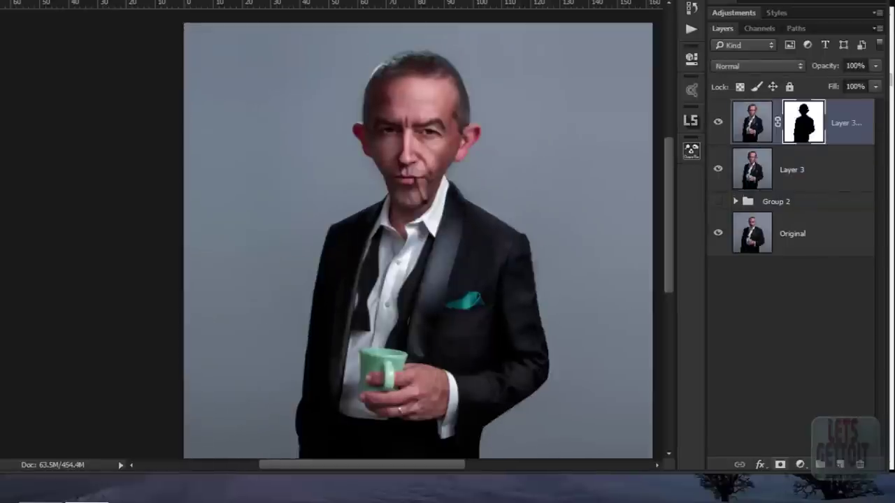
pyautogui.moveTo(804, 122); pyautogui.dragTo(804, 168)
pyautogui.keyDown('ctrl'); pyautogui.click(803, 169); pyautogui.keyUp('ctrl')
pyautogui.hotkey('ctrl', 'd')
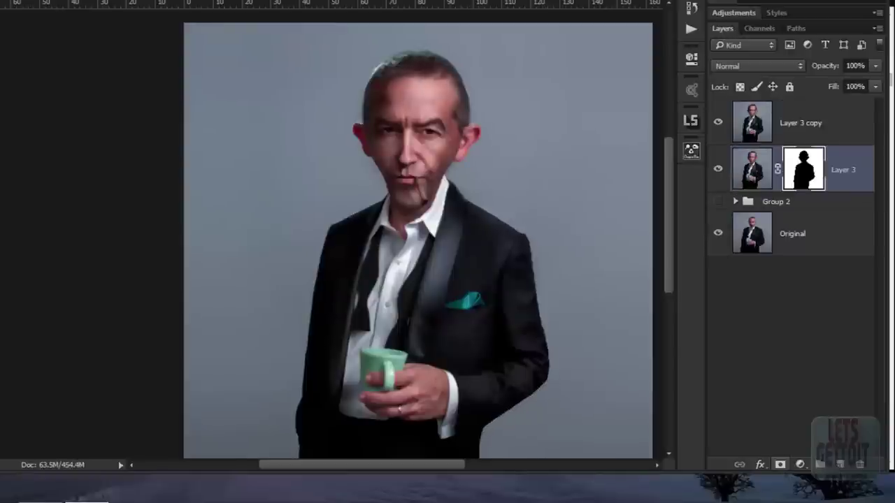
pyautogui.hotkey('ctrl', 'alt', 'z')
pyautogui.hotkey('ctrl', 'alt', 'z')
pyautogui.hotkey('ctrl', 'alt', 'z')
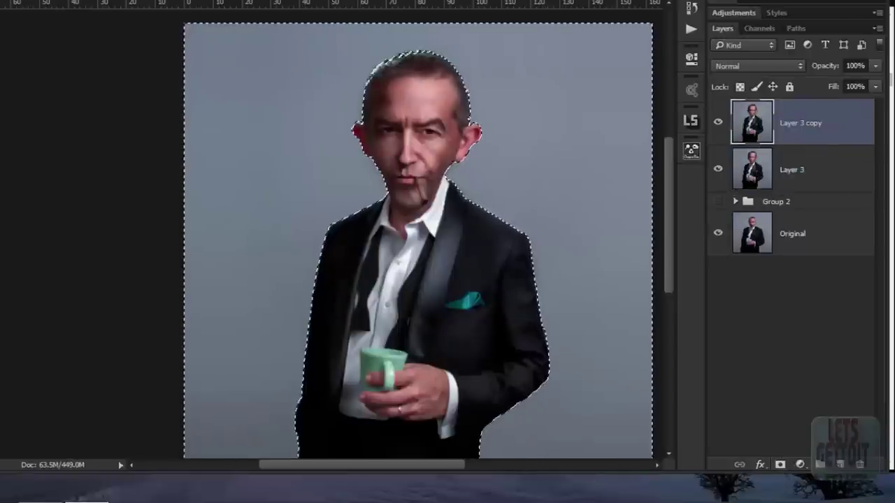
# - Mask Layer 3 copy with the background selection and zoom in on the hairline
pyautogui.click(780, 465)
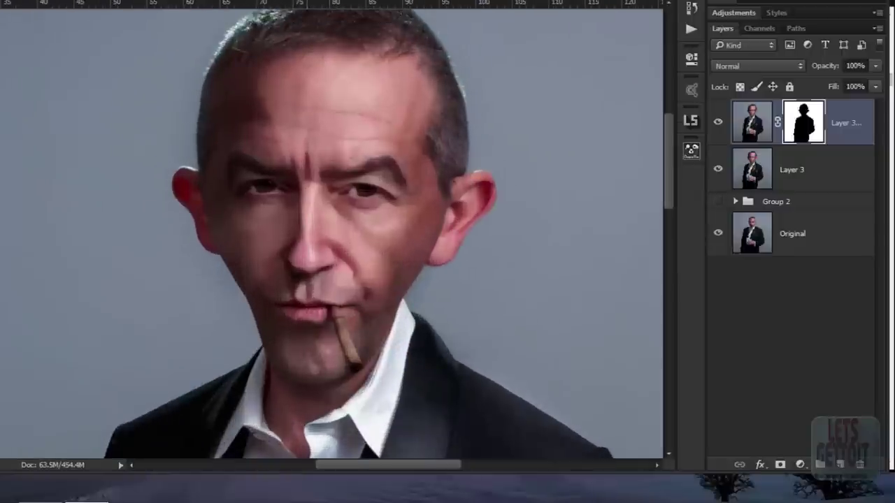
pyautogui.scroll(1, 336, 139)
pyautogui.scroll(2, 335, 139)
pyautogui.scroll(2, 336, 140)
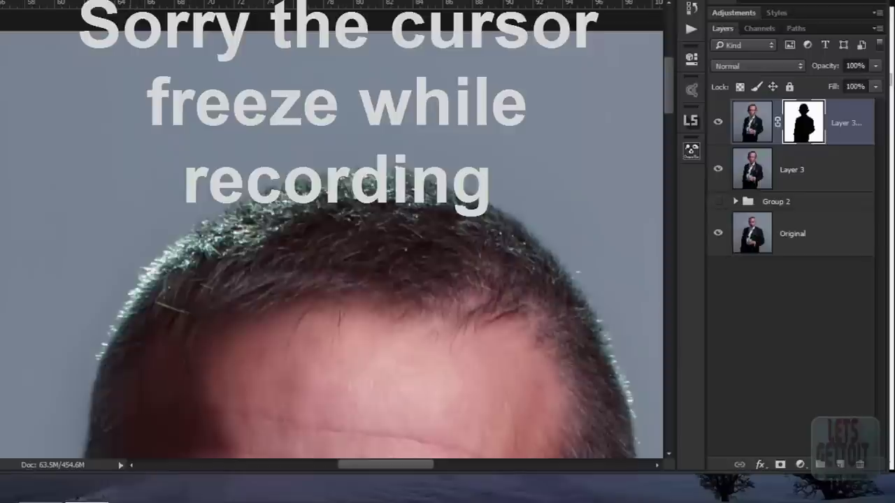
pyautogui.moveTo(335, 315); pyautogui.dragTo(391, 154)
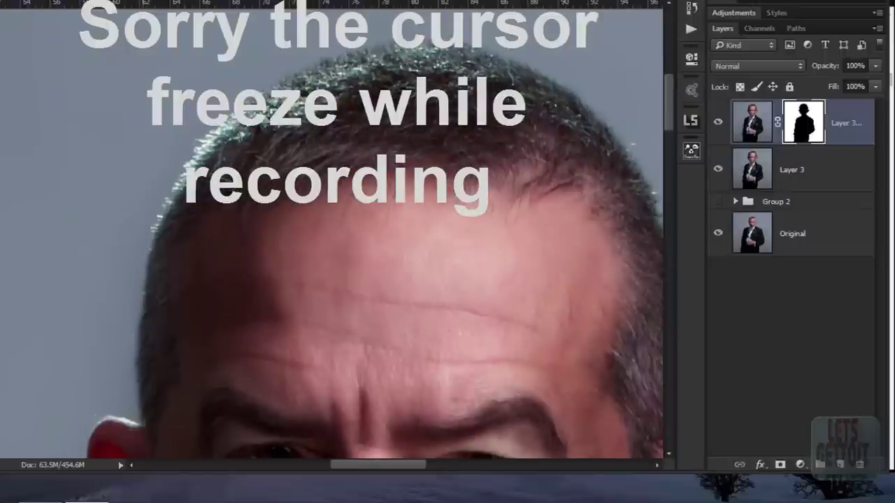
pyautogui.scroll(-3, 332, 230)
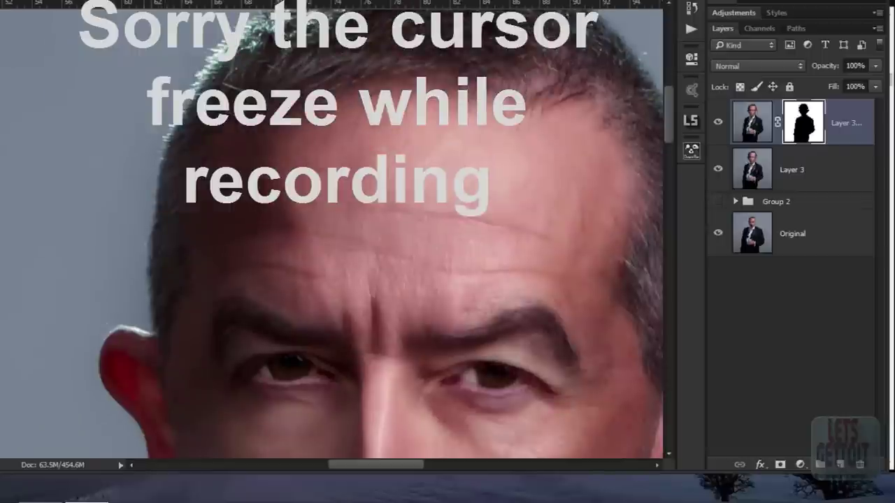
pyautogui.scroll(-1, 332, 231)
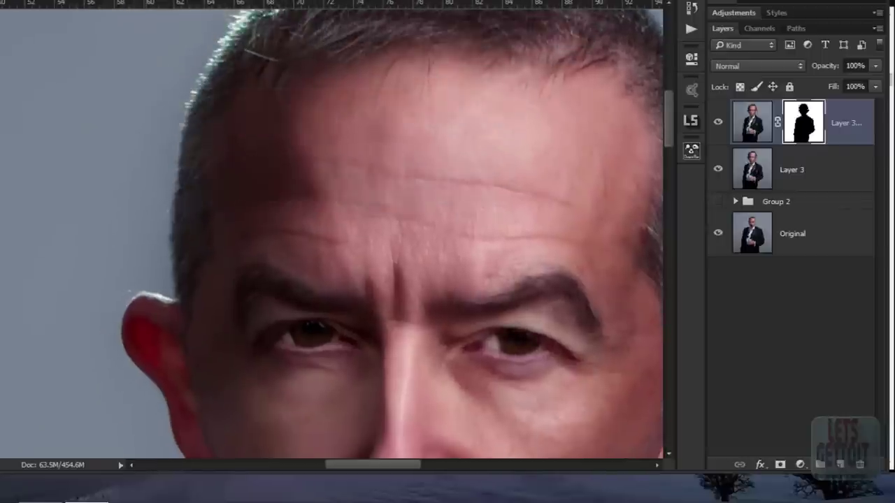
pyautogui.scroll(-4, 332, 231)
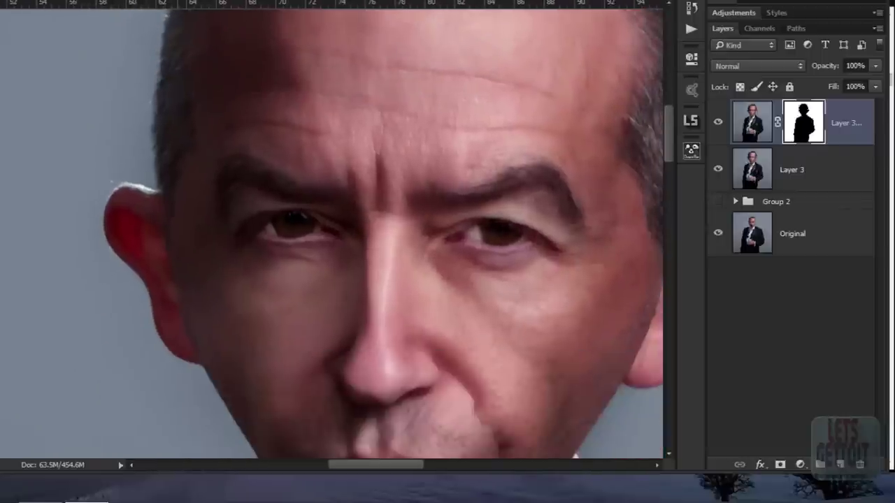
pyautogui.scroll(-3, 332, 231)
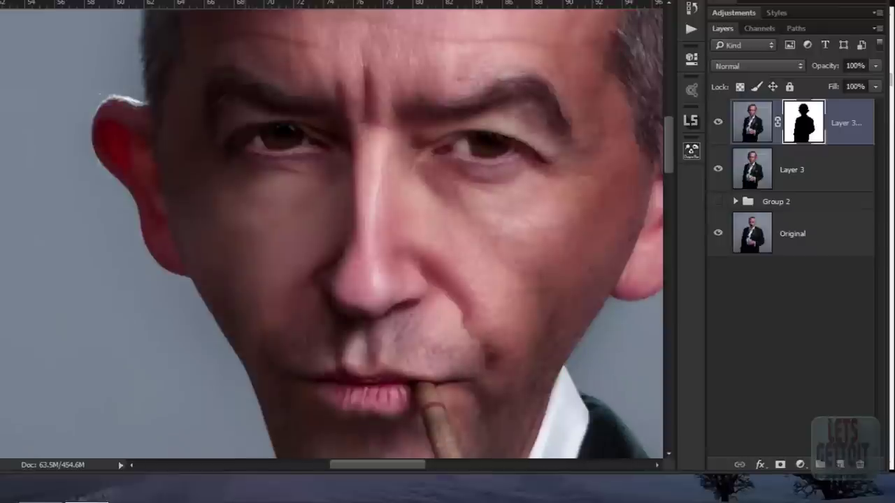
pyautogui.hscroll(5, 332, 231)
pyautogui.scroll(3, 332, 231)
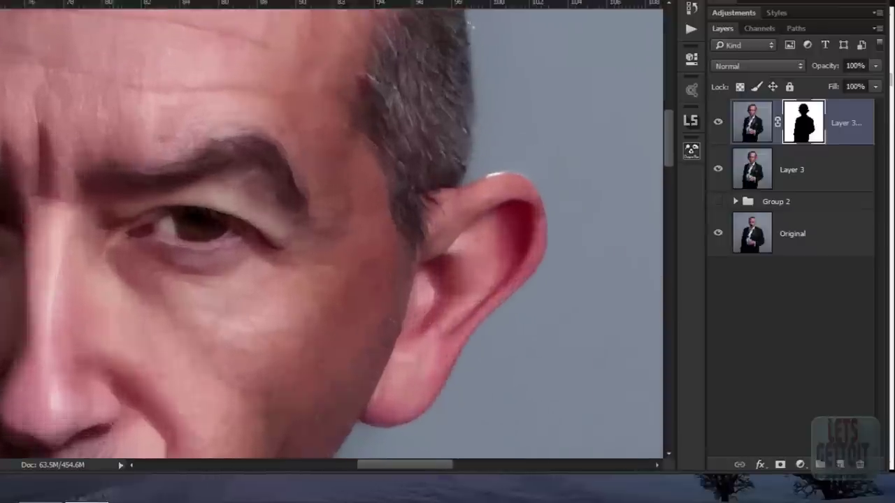
pyautogui.scroll(1, 534, 147)
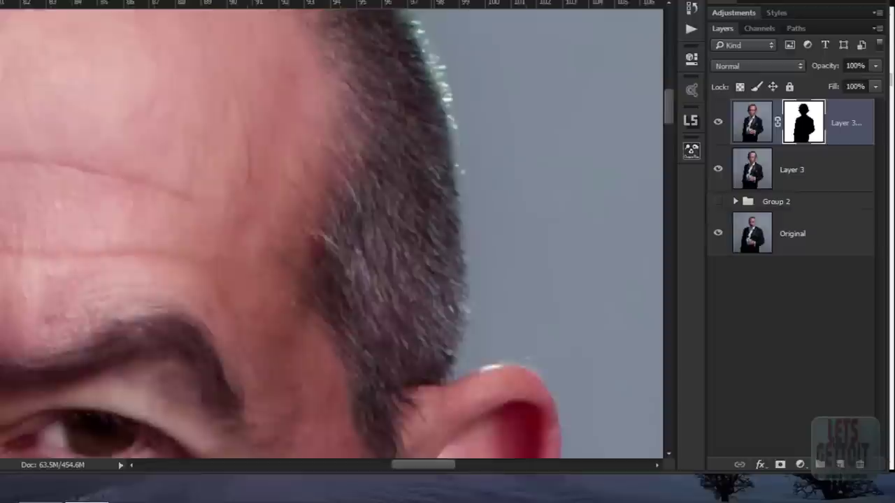
pyautogui.scroll(5, 332, 230)
pyautogui.hscroll(-1, 332, 230)
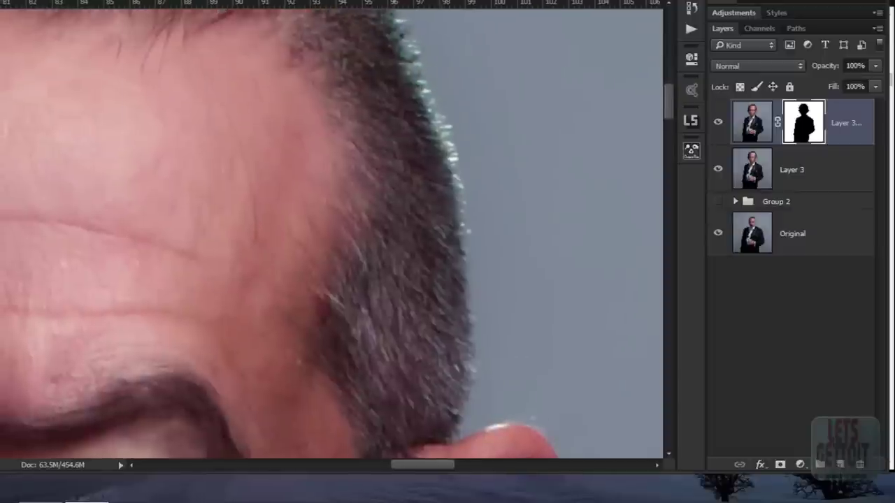
pyautogui.scroll(4, 332, 231)
pyautogui.hscroll(-2, 332, 231)
pyautogui.scroll(3, 333, 231)
pyautogui.hscroll(-3, 332, 231)
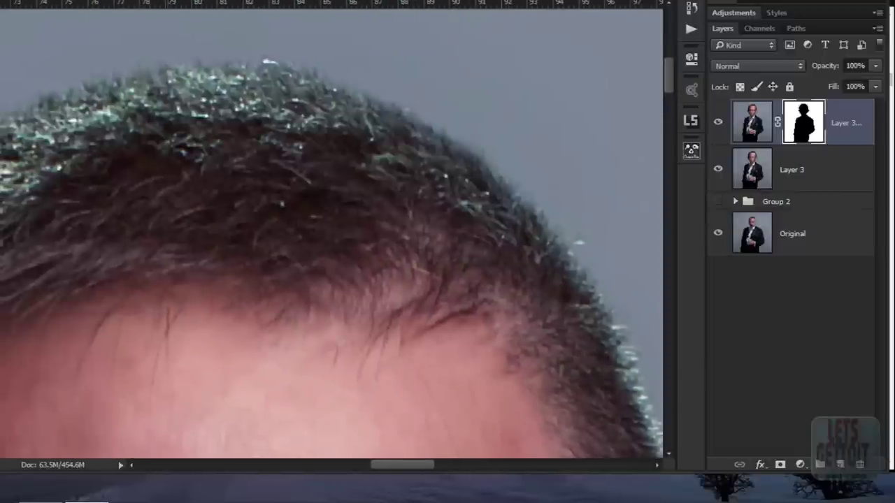
pyautogui.hscroll(-6, 332, 230)
pyautogui.scroll(-1, 333, 230)
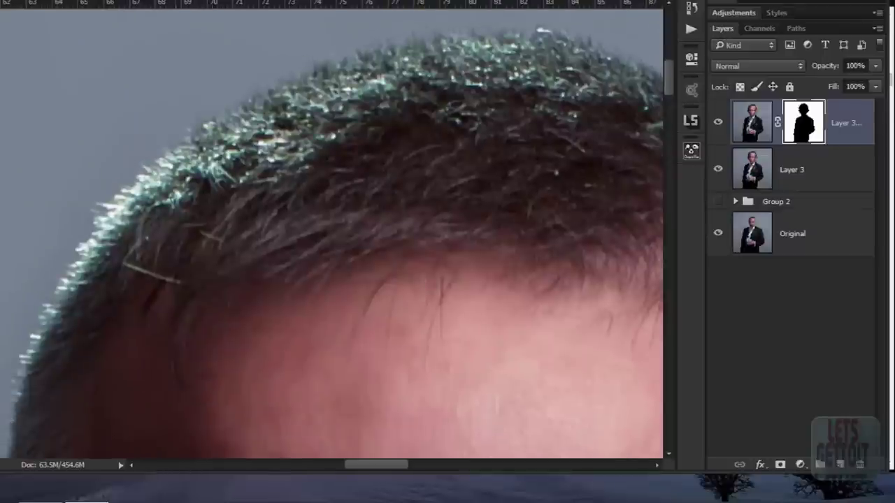
pyautogui.scroll(-1, 332, 231)
pyautogui.hscroll(-1, 333, 231)
pyautogui.scroll(-1, 332, 230)
pyautogui.hscroll(-1, 332, 230)
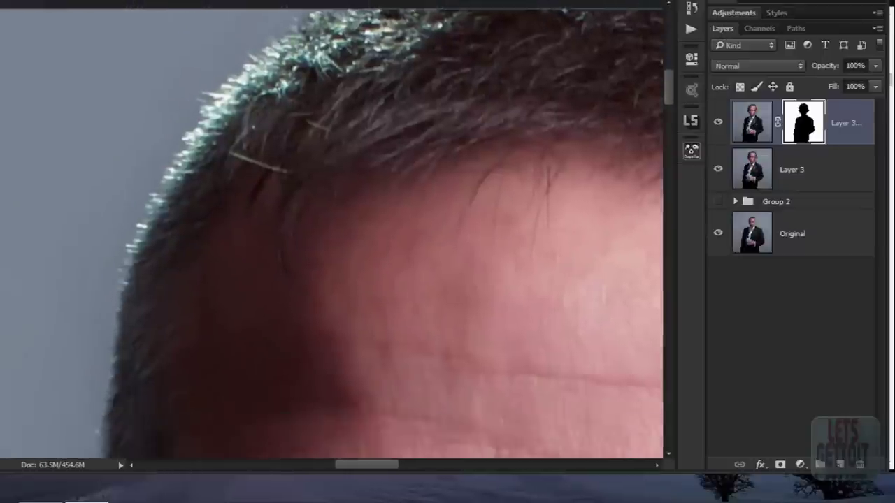
pyautogui.hscroll(-1, 332, 231)
pyautogui.scroll(-2, 333, 230)
pyautogui.hscroll(-1, 333, 231)
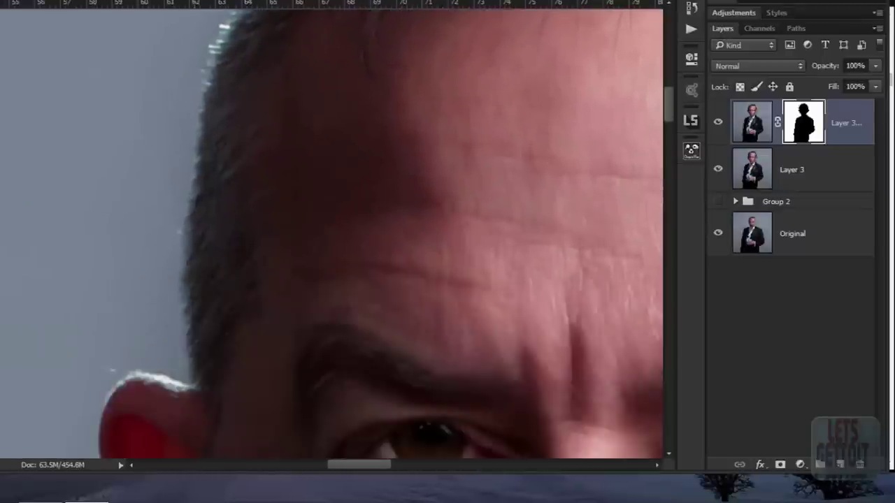
pyautogui.scroll(-3, 333, 231)
pyautogui.scroll(-3, 332, 231)
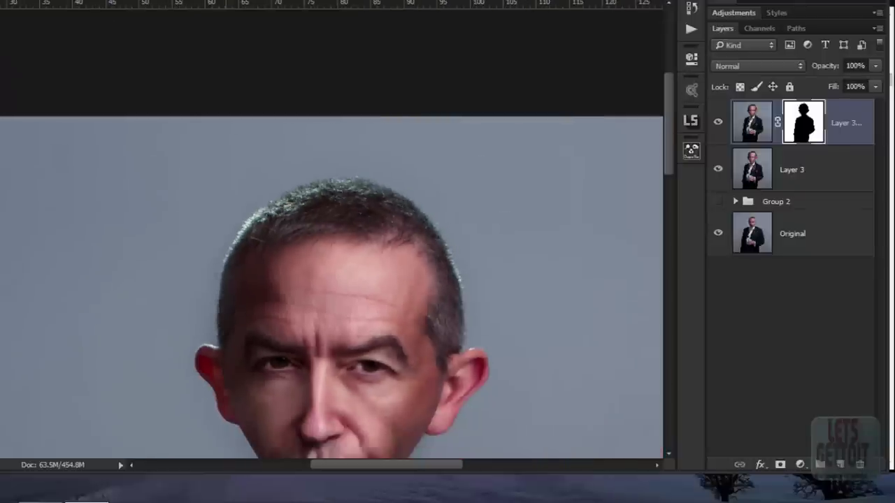
pyautogui.scroll(1, 333, 231)
pyautogui.scroll(-3, 332, 231)
pyautogui.scroll(-1, 332, 230)
pyautogui.hscroll(-1, 332, 230)
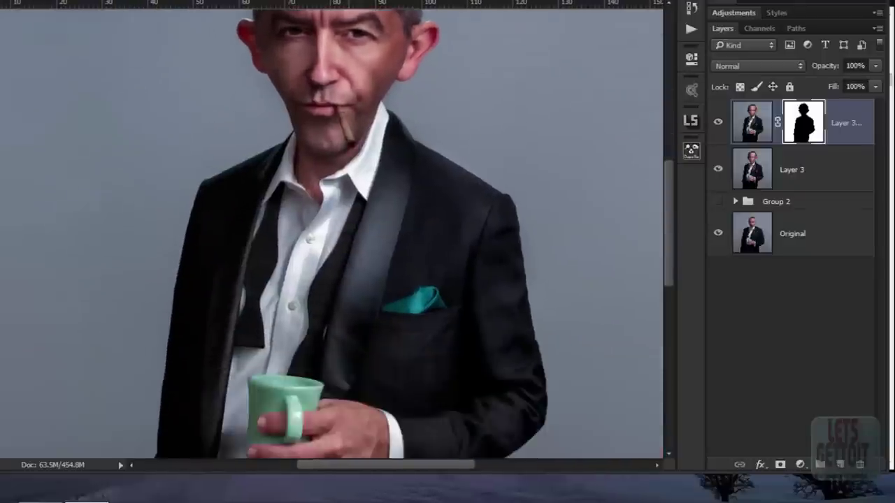
pyautogui.scroll(-2, 332, 231)
pyautogui.scroll(-2, 332, 231)
pyautogui.scroll(-2, 333, 231)
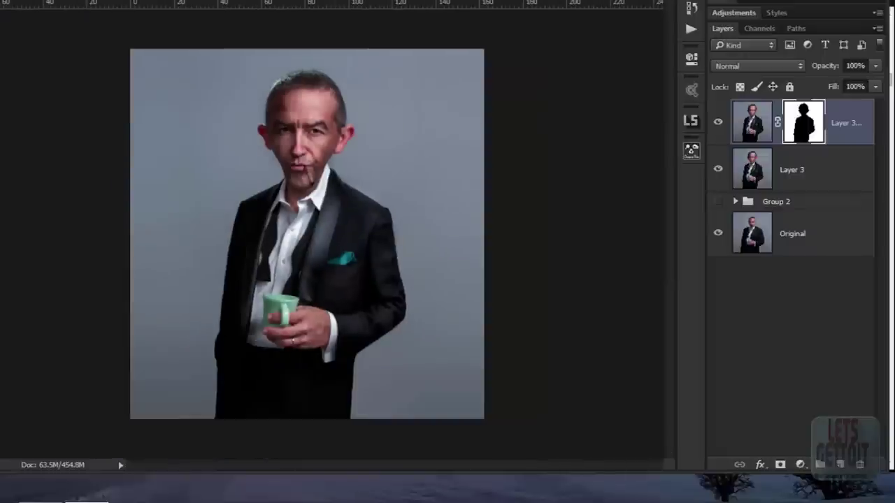
# - Stamp all visible layers into a new merged Layer 4 at the top of the stack
pyautogui.hotkey('ctrl', 'shift', 'alt', 'e')
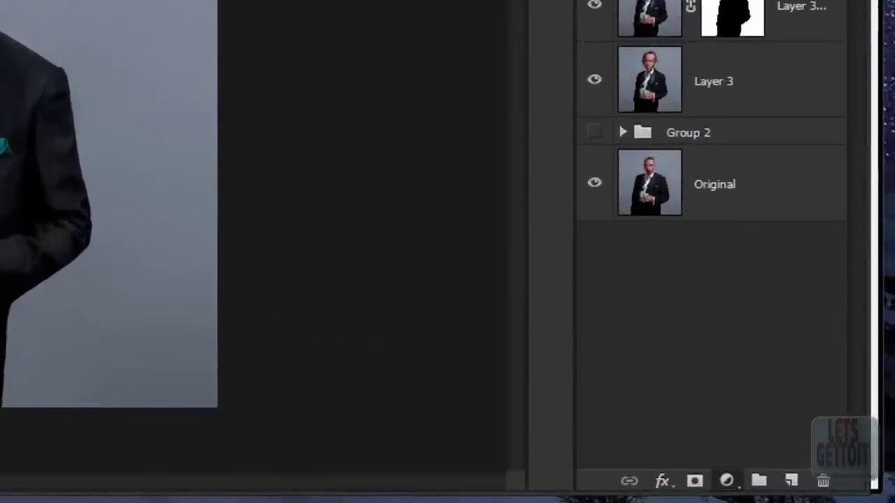
# - Add a Solid Color fill layer, starting from 41767c and settling on grey-teal 4d655e
pyautogui.rightClick(711, 28)
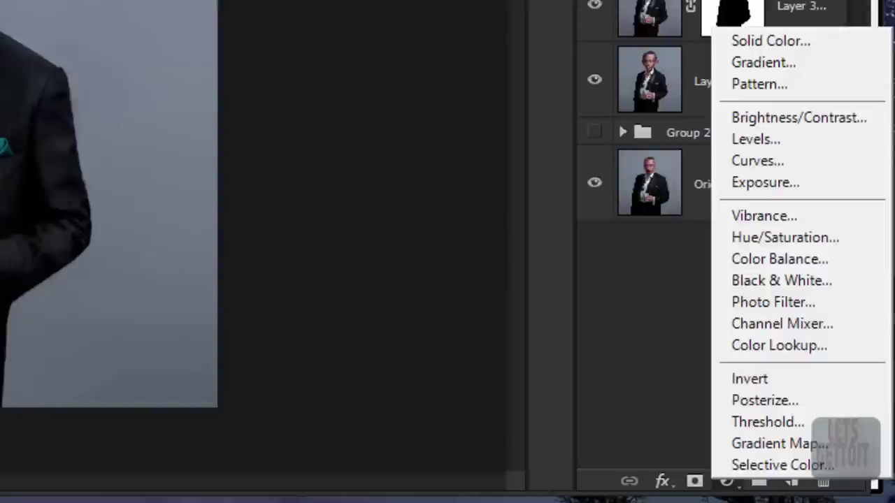
pyautogui.press('Escape')
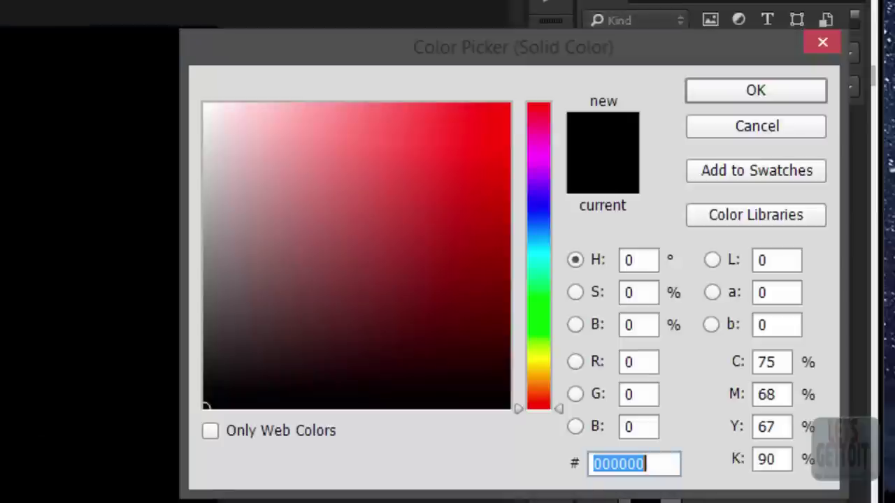
pyautogui.moveTo(539, 408); pyautogui.dragTo(538, 251)
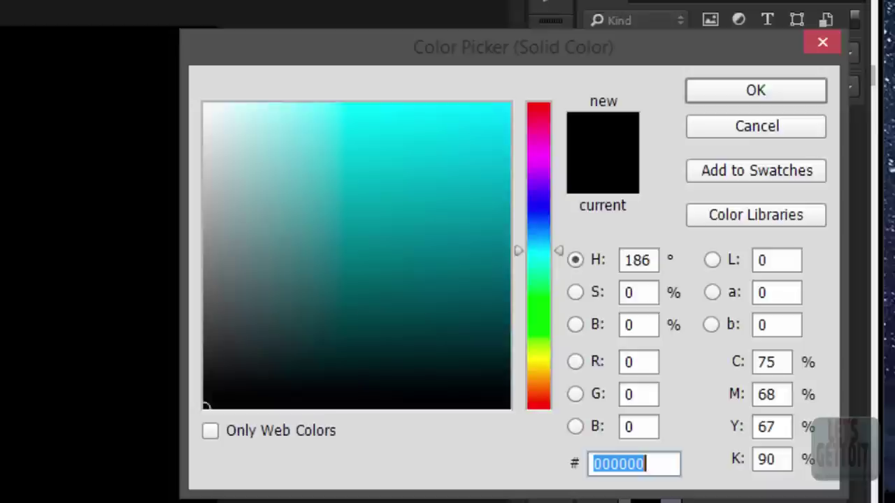
pyautogui.click(459, 254)
pyautogui.write('41767c')
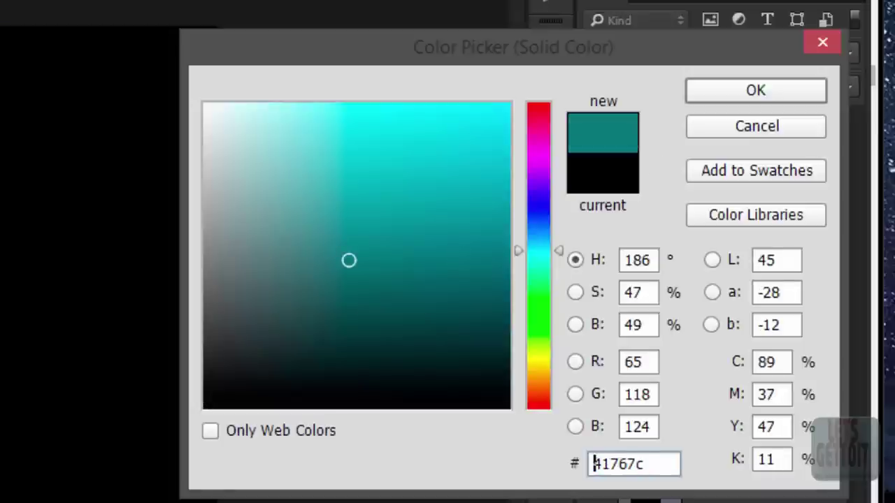
pyautogui.moveTo(539, 251); pyautogui.dragTo(538, 272)
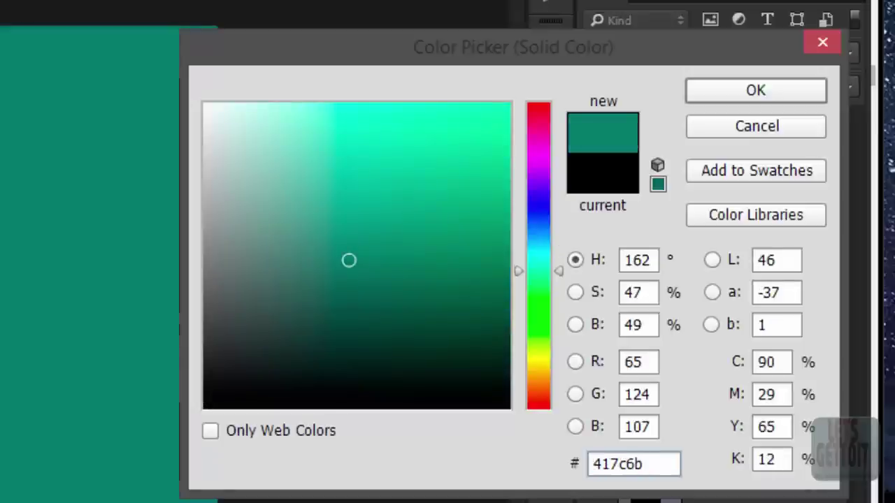
pyautogui.moveTo(349, 260)
pyautogui.mouseDown()
pyautogui.moveTo(308, 268)
pyautogui.moveTo(277, 288)
pyautogui.mouseUp()
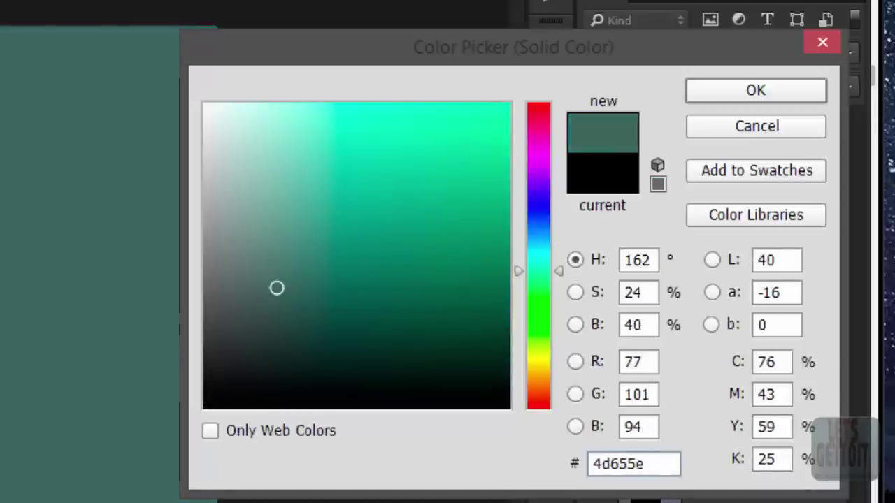
pyautogui.click(756, 90)
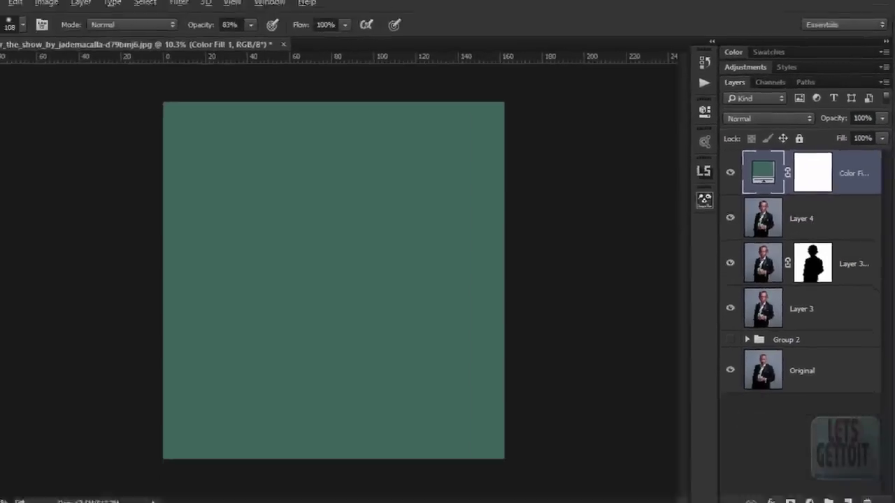
# - Duplicate Layer 4 above the fill and lighten the fill colour to 526d5e
pyautogui.hotkey('alt', '[')
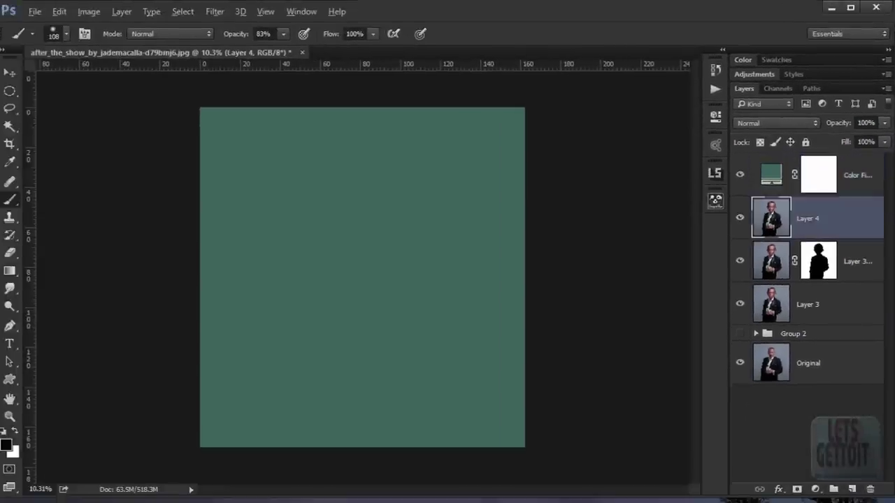
pyautogui.hotkey('ctrl', 'j')
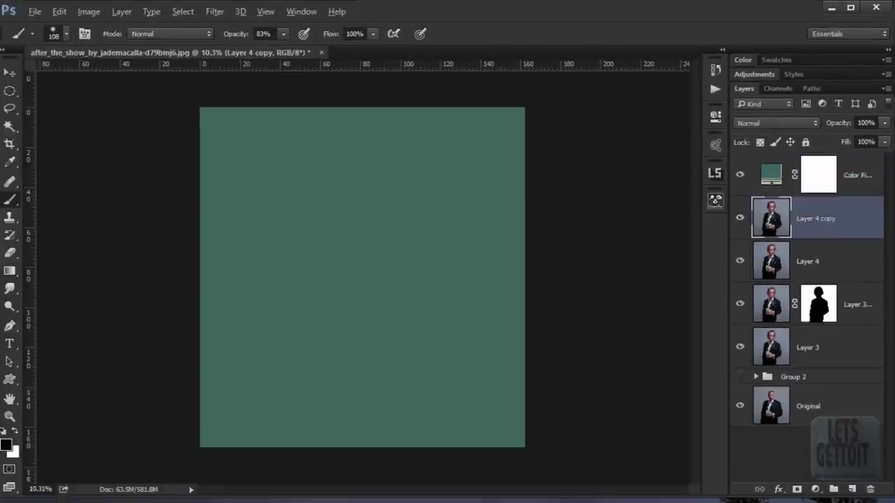
pyautogui.hotkey('ctrl', ']')
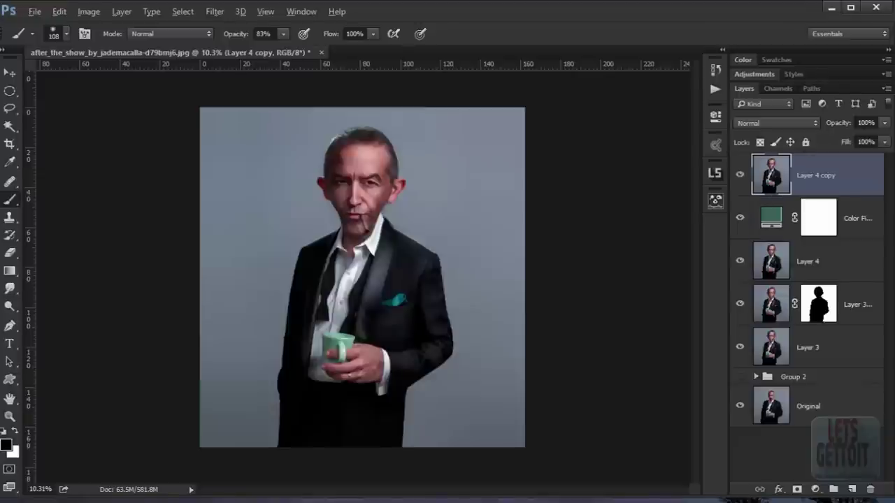
pyautogui.doubleClick(771, 218)
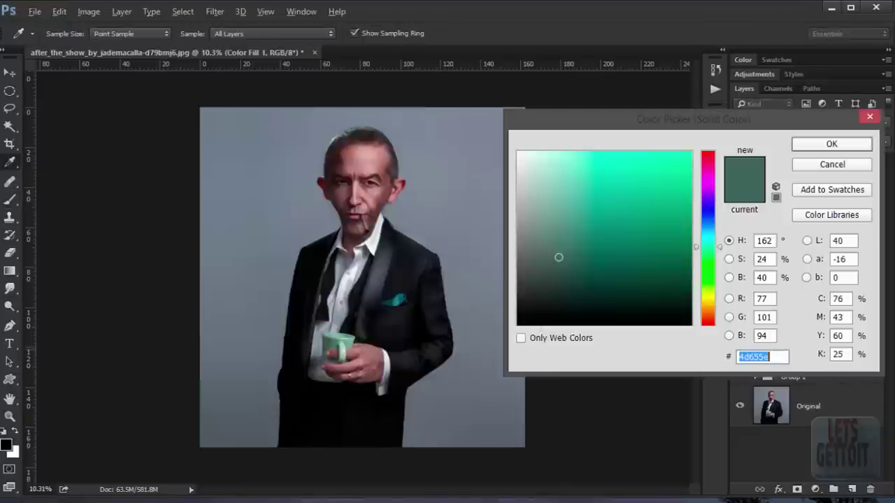
pyautogui.click(559, 251)
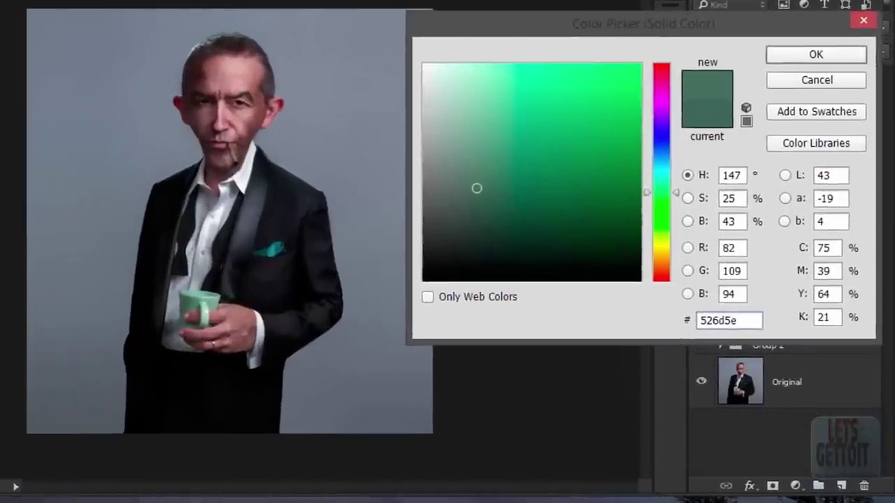
pyautogui.click(816, 54)
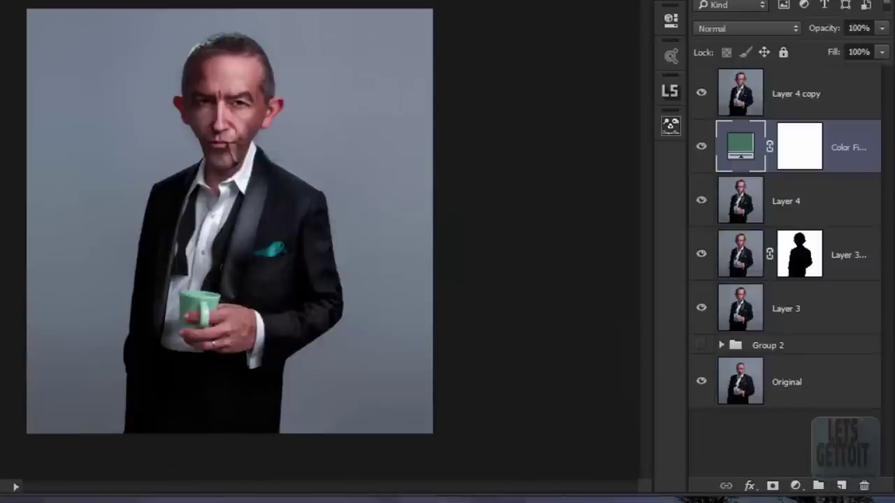
# - Move the Layer 3 silhouette mask onto Layer 4 copy and invert it
pyautogui.hotkey('alt', '[')
pyautogui.hotkey('alt', '[')
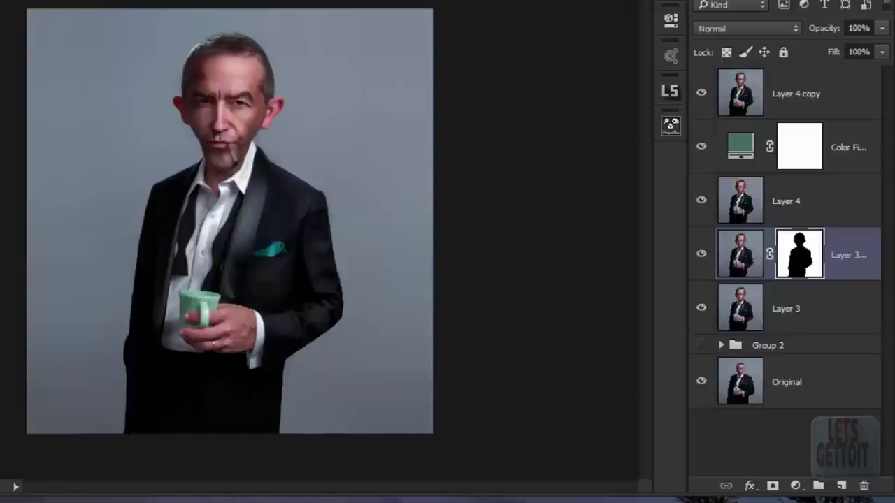
pyautogui.moveTo(800, 253); pyautogui.dragTo(800, 200)
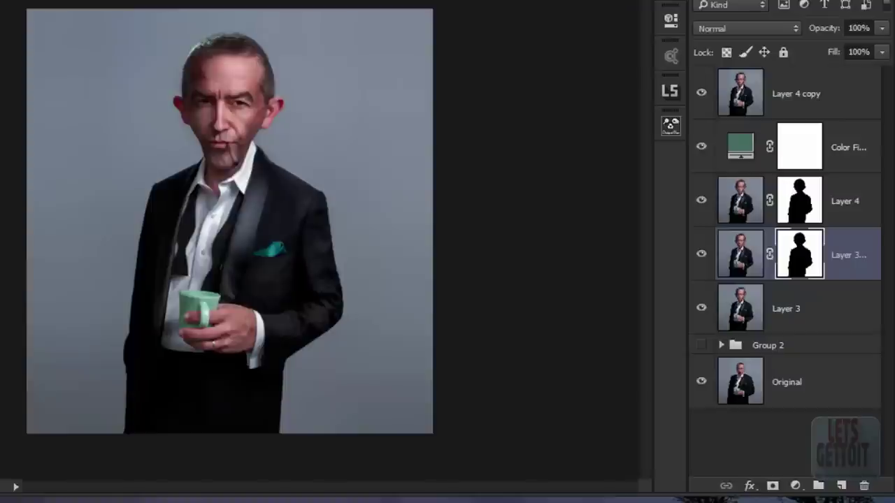
pyautogui.moveTo(799, 201); pyautogui.dragTo(800, 93)
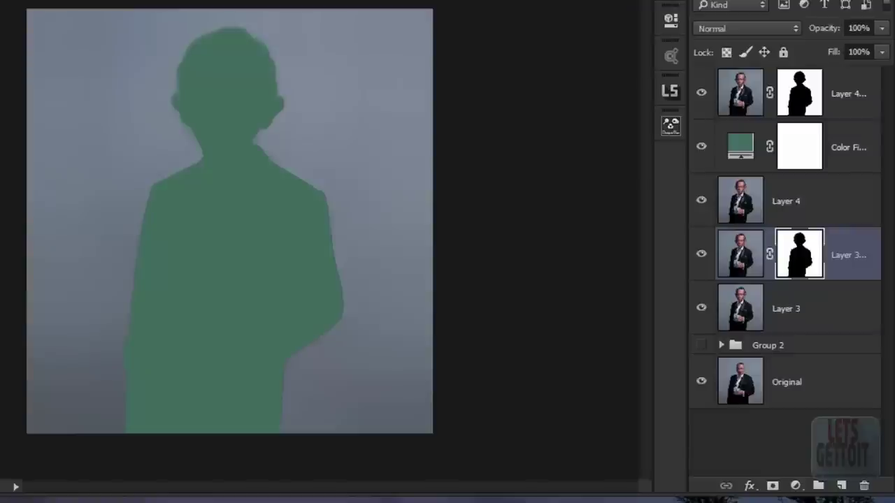
pyautogui.hotkey('alt', '.')
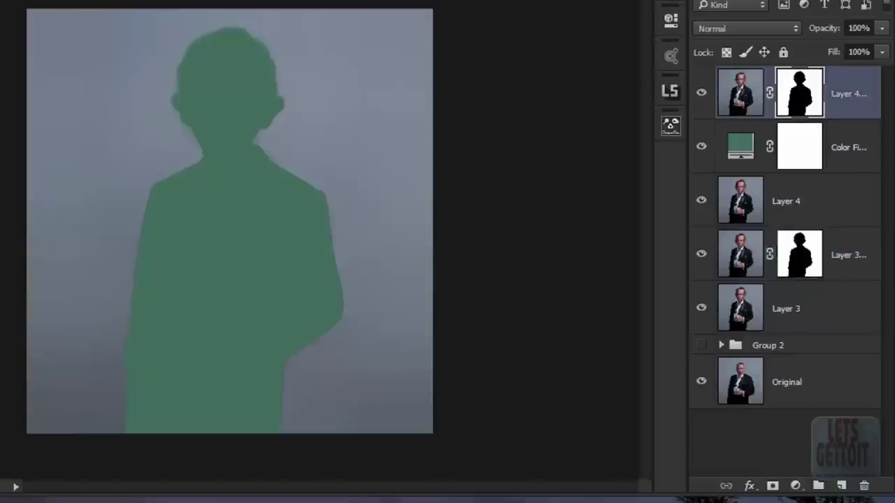
pyautogui.hotkey('ctrl', 'i')
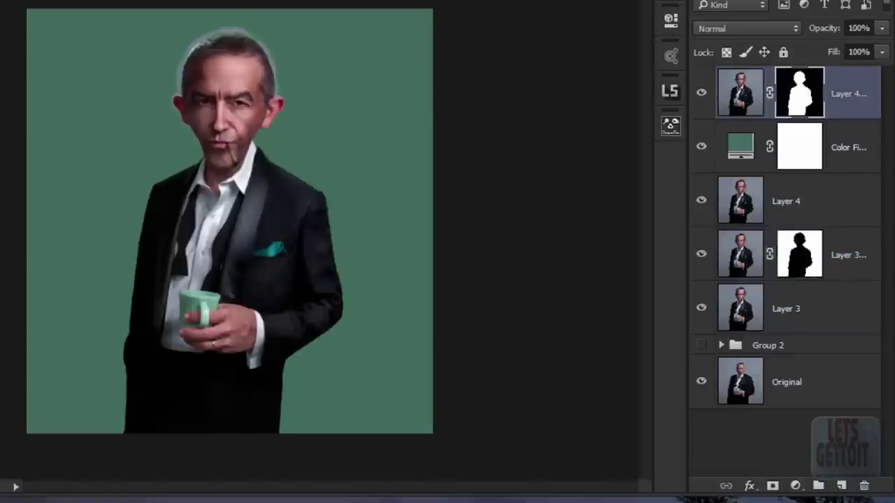
# - Set the Color Fill layer's blend mode to Color
pyautogui.scroll(1, 197, 65)
pyautogui.scroll(2, 197, 65)
pyautogui.scroll(2, 197, 65)
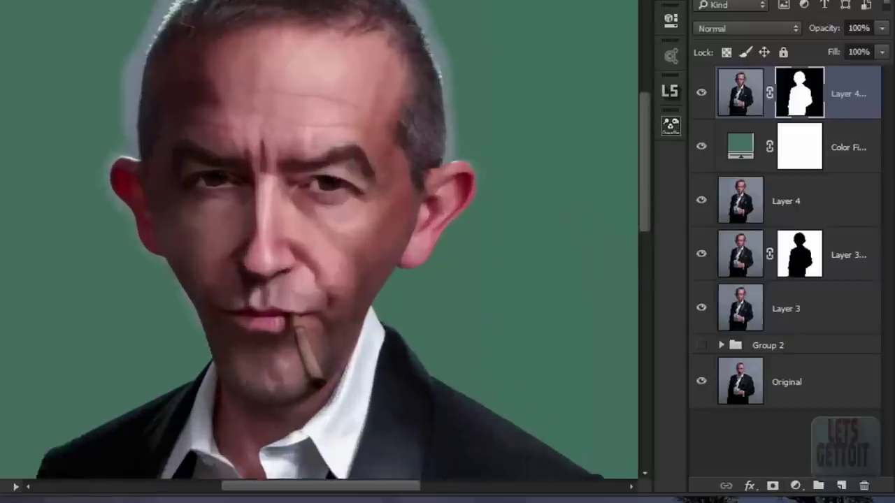
pyautogui.scroll(1, 307, 318)
pyautogui.scroll(1, 307, 318)
pyautogui.scroll(1, 308, 318)
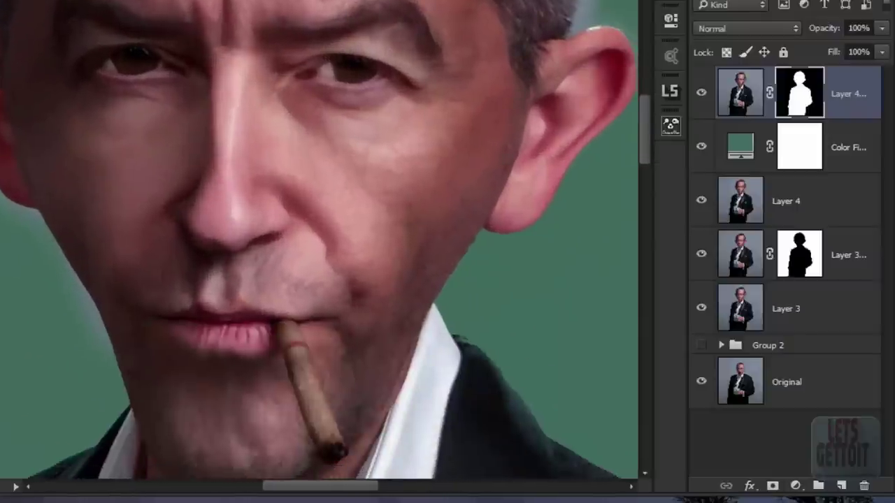
pyautogui.scroll(2, 319, 240)
pyautogui.scroll(1, 319, 241)
pyautogui.scroll(2, 319, 241)
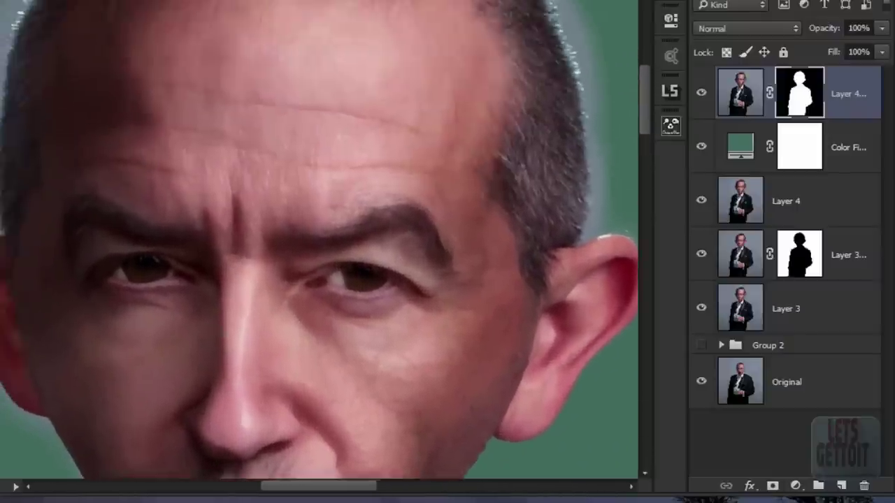
pyautogui.scroll(1, 319, 241)
pyautogui.hotkey('ctrl', '2')
pyautogui.hotkey('alt', '[')
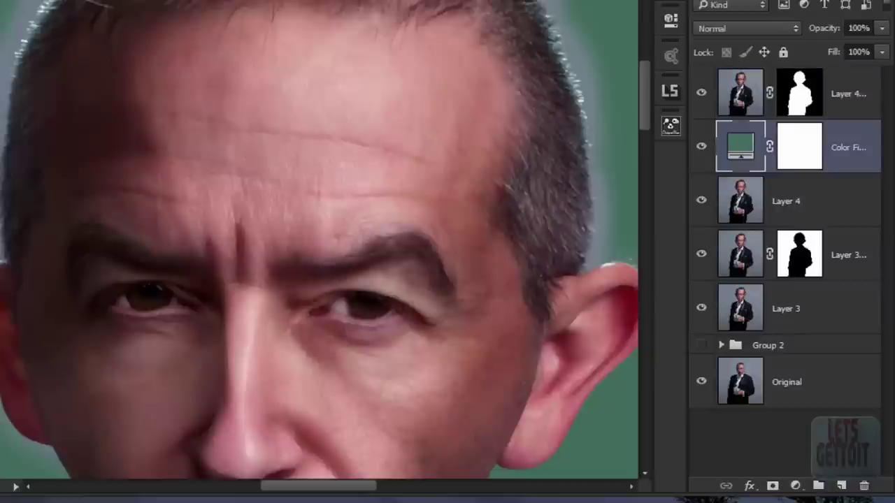
pyautogui.click(747, 28)
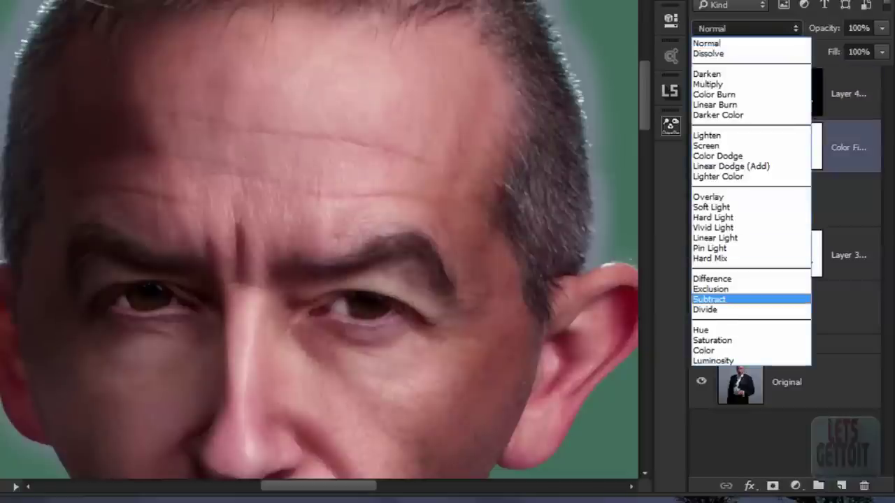
pyautogui.press('Down')
pyautogui.press('Down')
pyautogui.press('Return')
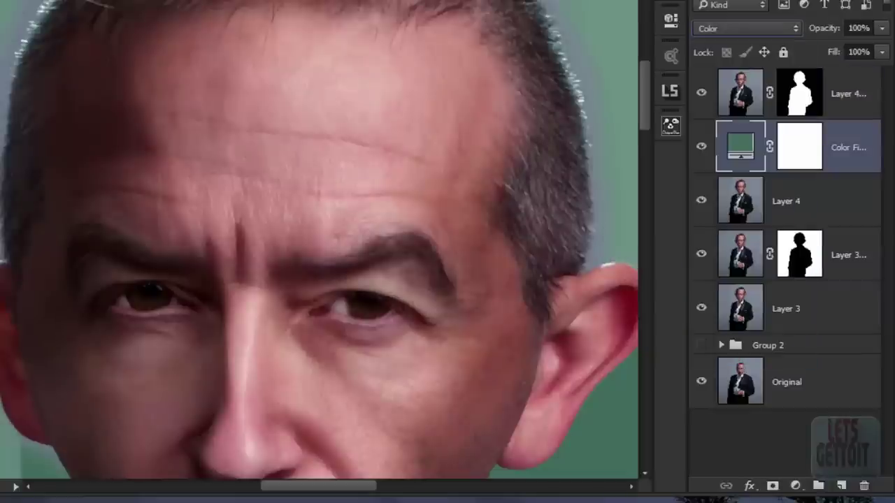
# - Pan and zoom around the canvas to inspect the muted green backdrop
pyautogui.moveTo(315, 245)
pyautogui.mouseDown()
pyautogui.moveTo(322, 412)
pyautogui.moveTo(341, 317)
pyautogui.moveTo(331, 273)
pyautogui.moveTo(437, 164)
pyautogui.mouseUp()
pyautogui.scroll(-2, 194, 102)
pyautogui.scroll(-2, 194, 102)
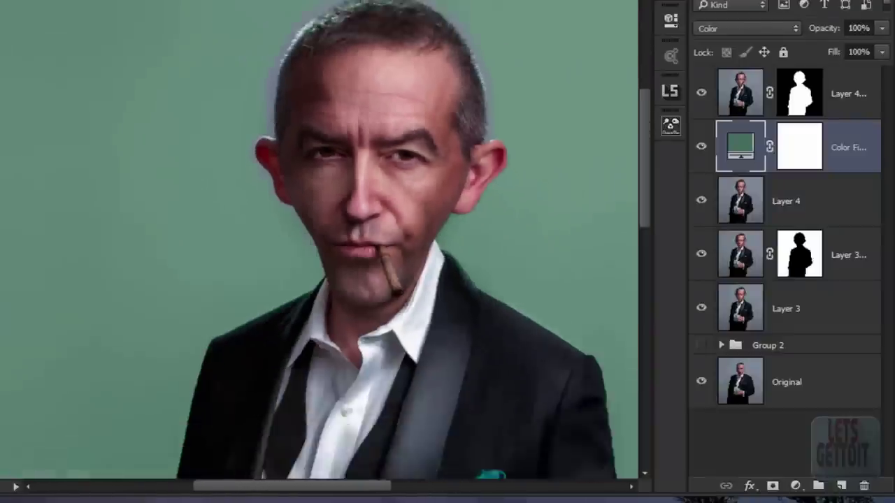
pyautogui.scroll(-2, 194, 102)
pyautogui.scroll(-2, 194, 102)
pyautogui.scroll(5, 210, 105)
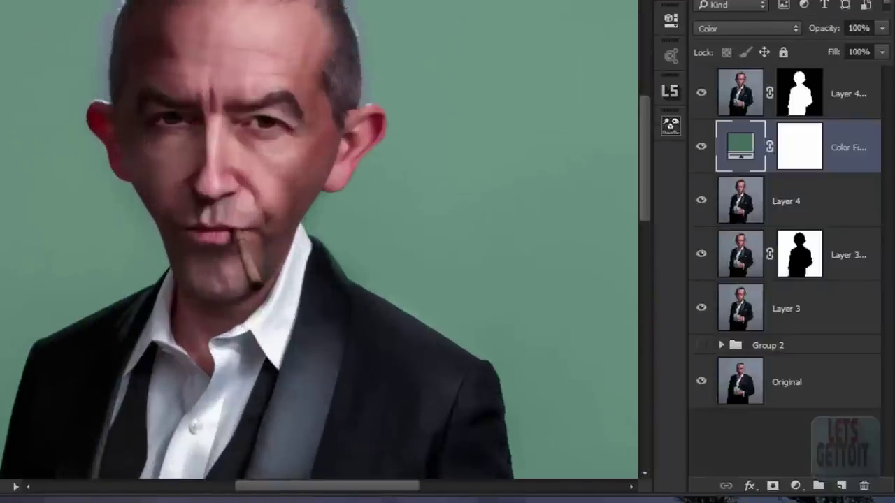
pyautogui.scroll(-1, 210, 105)
pyautogui.scroll(2, 210, 105)
pyautogui.scroll(3, 274, 83)
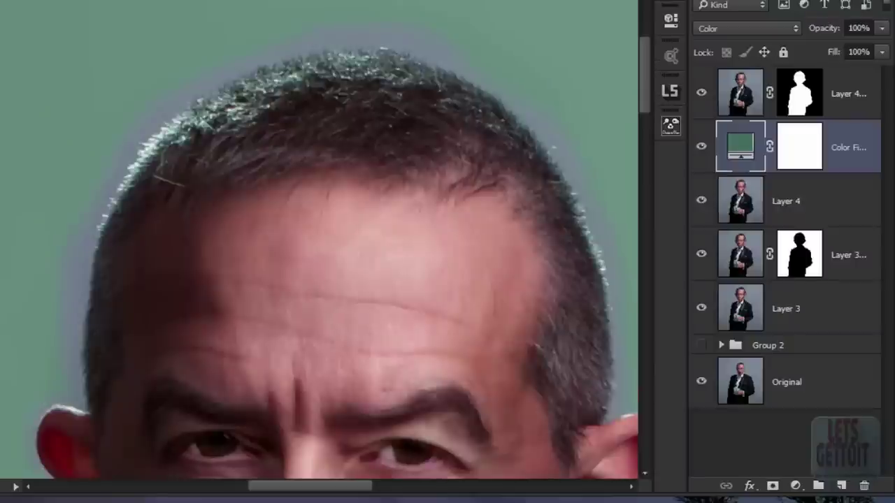
# - Hide the Color Fill layer and delete Layer 4 copy's mask without applying it
pyautogui.hotkey('ctrl', ',')
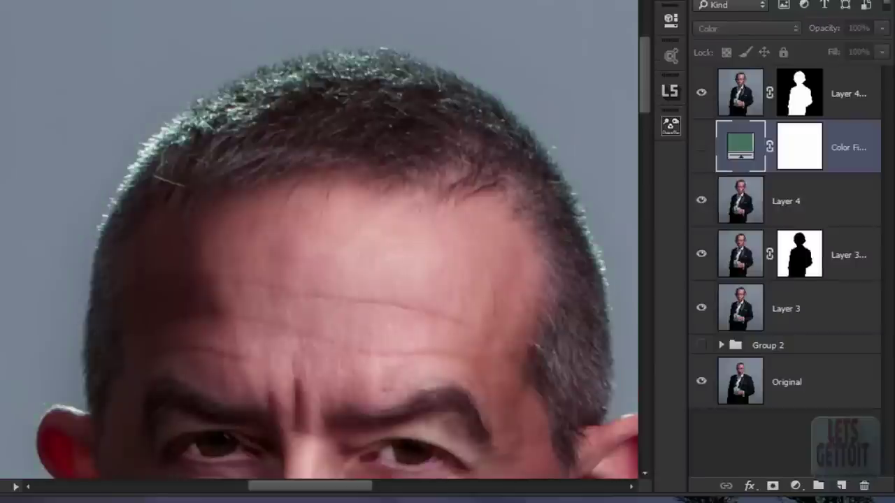
pyautogui.moveTo(799, 93); pyautogui.dragTo(864, 485)
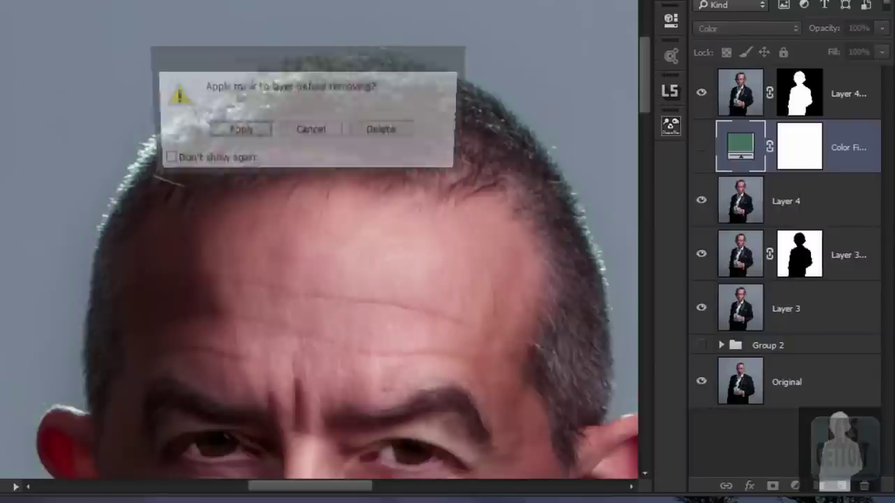
pyautogui.click(383, 130)
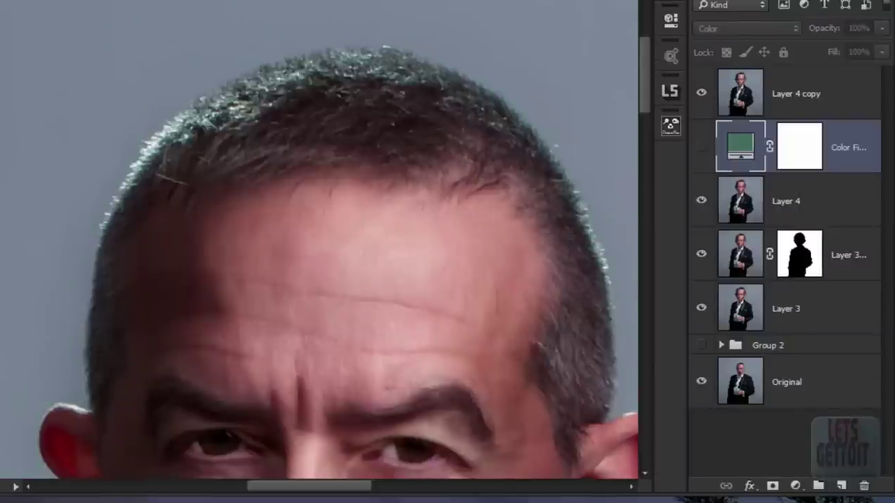
pyautogui.scroll(-5, 319, 240)
pyautogui.scroll(-3, 319, 240)
pyautogui.scroll(-1, 319, 241)
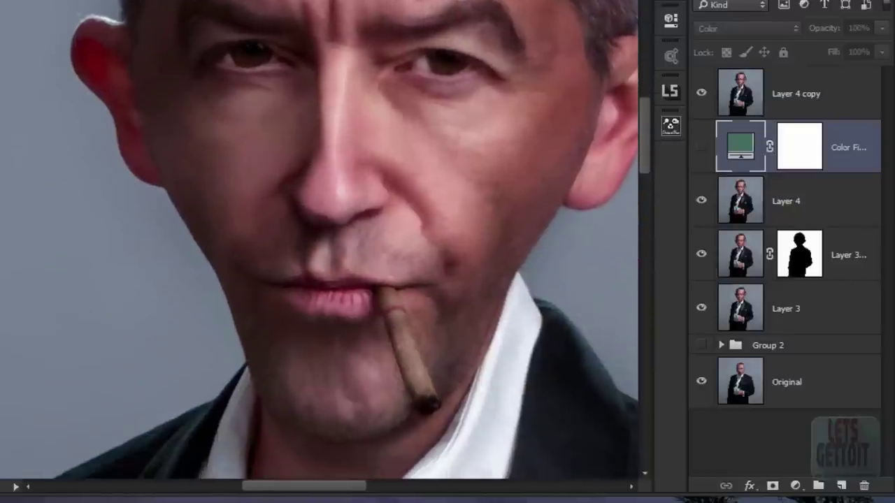
pyautogui.scroll(-4, 319, 241)
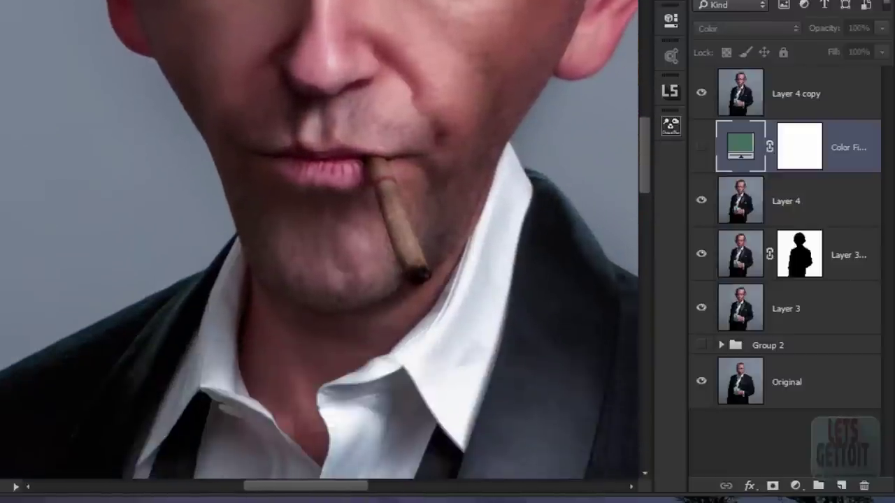
# - Step down to Layer 4 and then Layer 3, zoomed out to show the whole head and suit
pyautogui.hotkey('alt', '[')
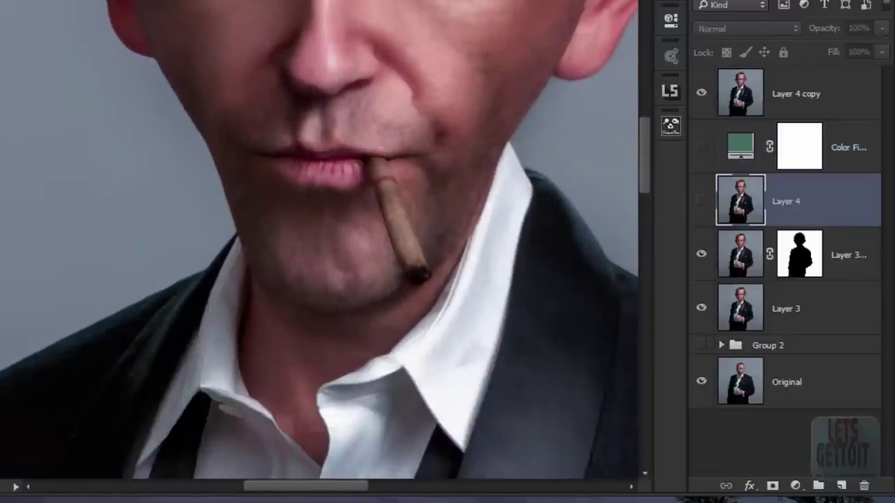
pyautogui.hotkey('ctrl', '-')
pyautogui.hotkey('alt', '[')
pyautogui.hotkey('alt', '[')
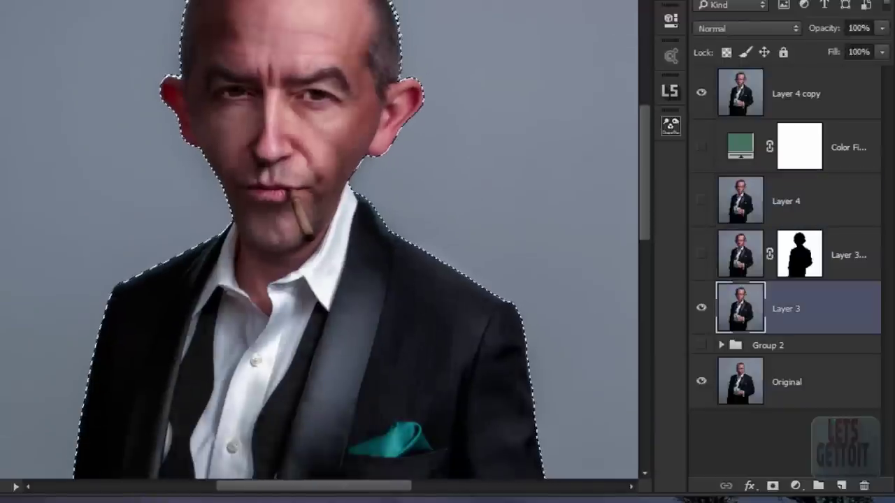
pyautogui.scroll(-10, 320, 241)
pyautogui.scroll(-4, 320, 241)
pyautogui.scroll(-3, 320, 240)
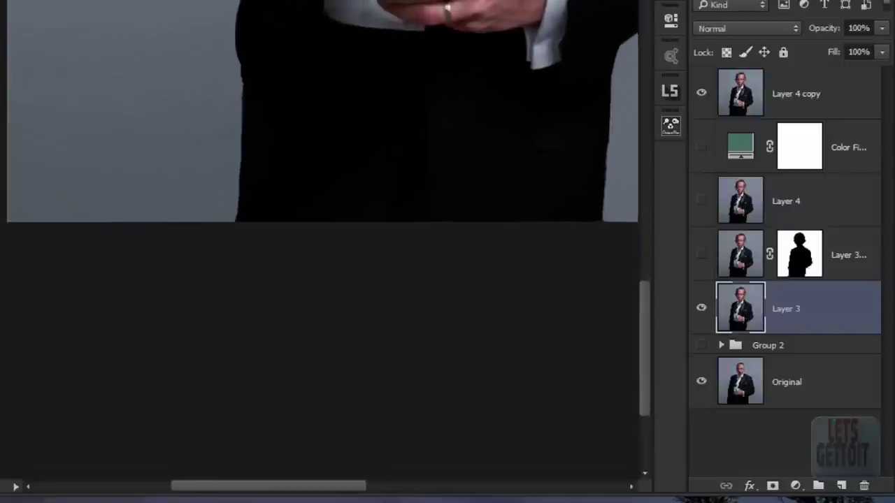
pyautogui.scroll(-2, 320, 240)
pyautogui.scroll(5, 319, 240)
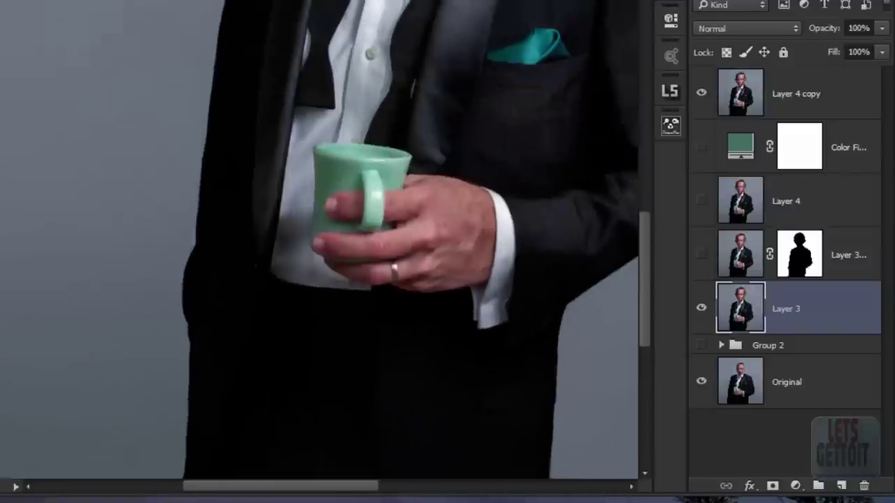
pyautogui.scroll(-2, 319, 241)
pyautogui.scroll(-2, 319, 241)
pyautogui.scroll(-2, 320, 240)
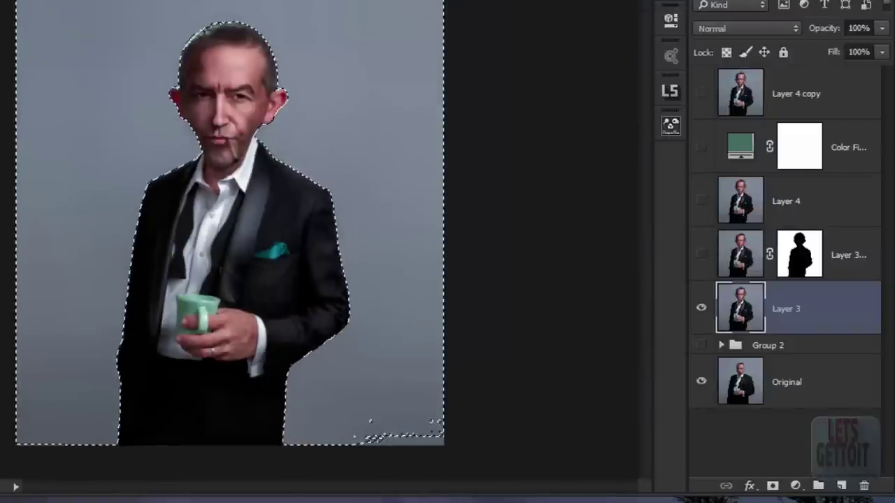
# - Show Color Fill and Layer 4 again and add a layer mask to Layer 4 copy
pyautogui.click(701, 147)
pyautogui.click(702, 200)
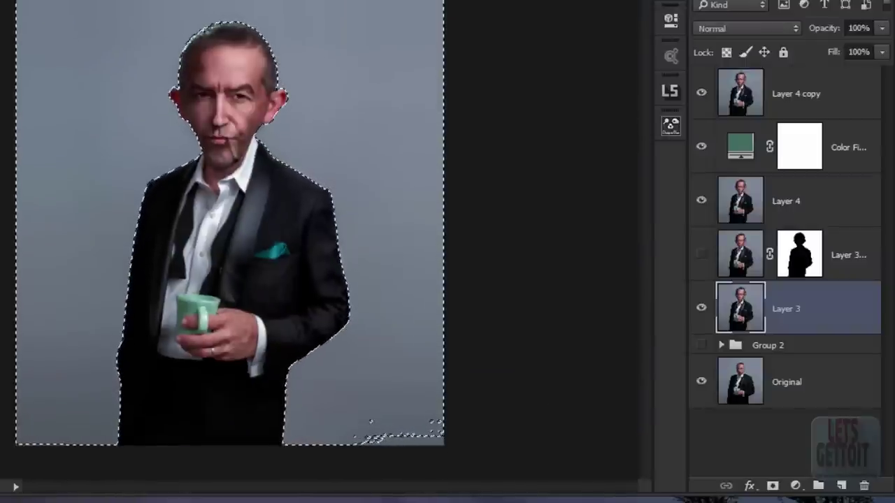
pyautogui.click(796, 94)
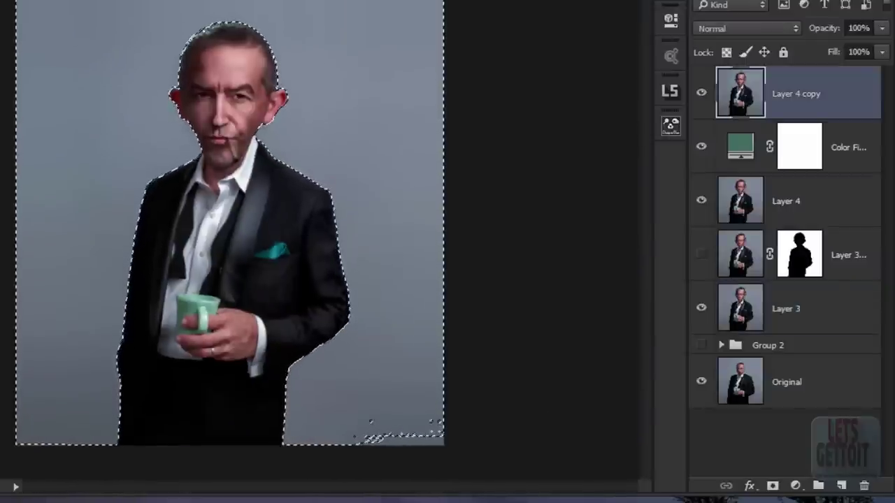
pyautogui.click(773, 486)
# - Load the man's outline from Layer 3, undo its stray mask, and mask Layer 4 copy instead
pyautogui.click(796, 308)
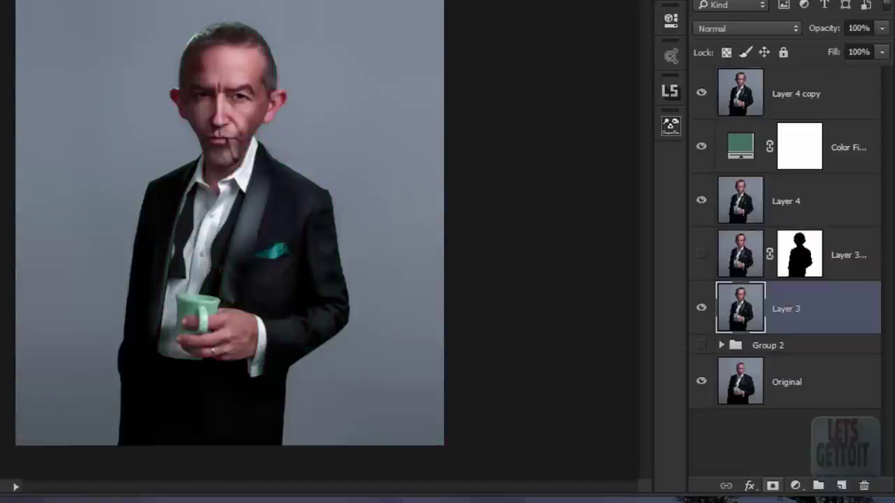
pyautogui.click(773, 486)
pyautogui.hotkey('ctrl', 'z')
pyautogui.click(796, 94)
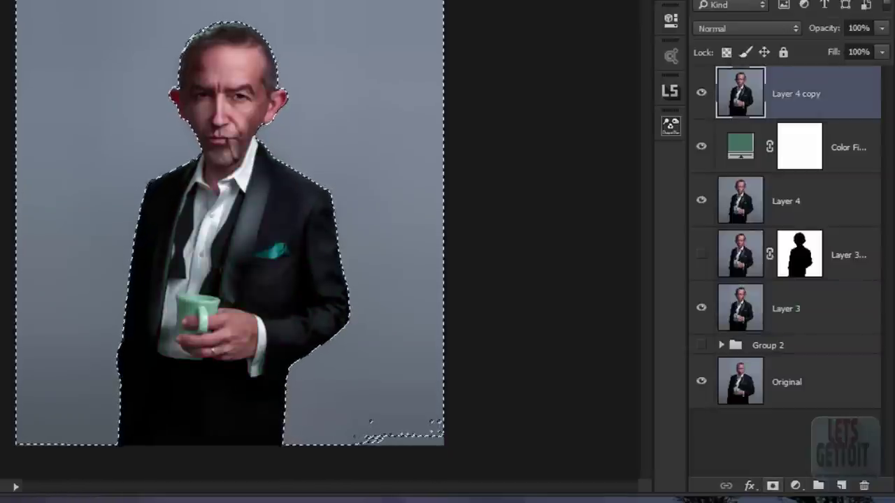
pyautogui.click(773, 486)
# - Zoom in to inspect the hair edge, zoom back out, and select the Color Fill layer
pyautogui.hotkey('ctrl', '+')
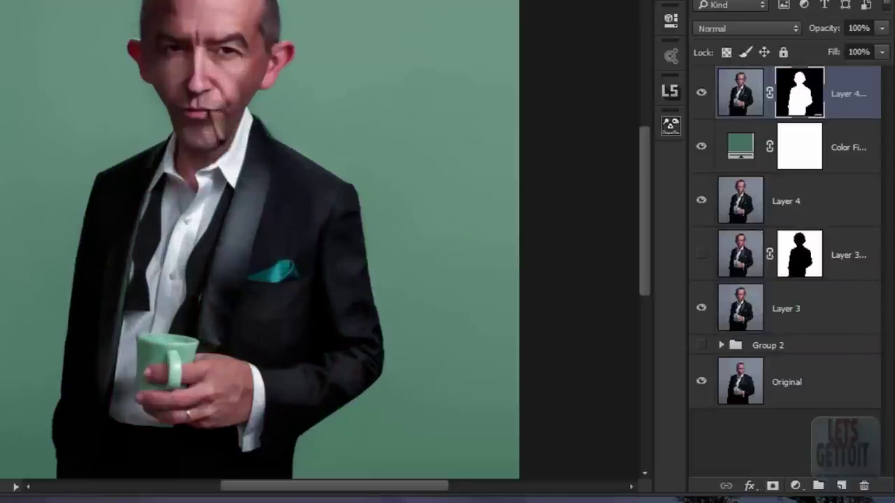
pyautogui.hotkey('ctrl', '+')
pyautogui.hotkey('ctrl', '+')
pyautogui.hotkey('ctrl', '+')
pyautogui.hotkey('ctrl', '+')
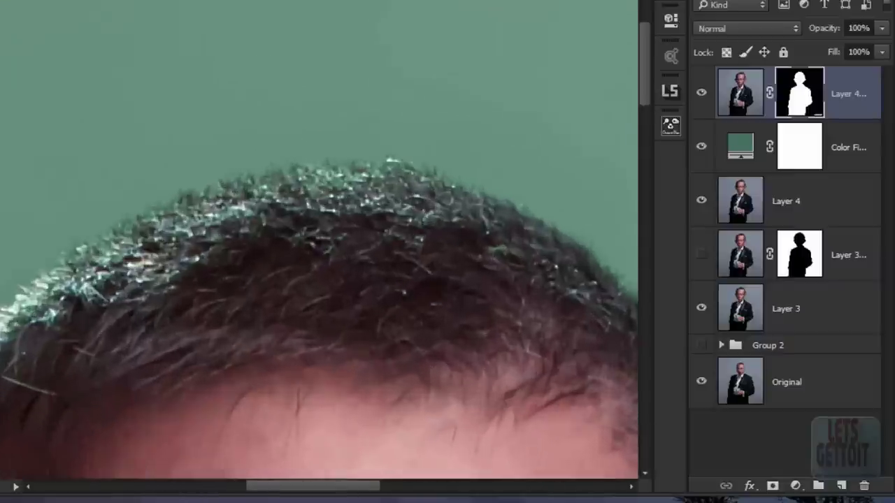
pyautogui.hotkey('ctrl', '+')
pyautogui.hotkey('ctrl', '-')
pyautogui.hotkey('ctrl', '-')
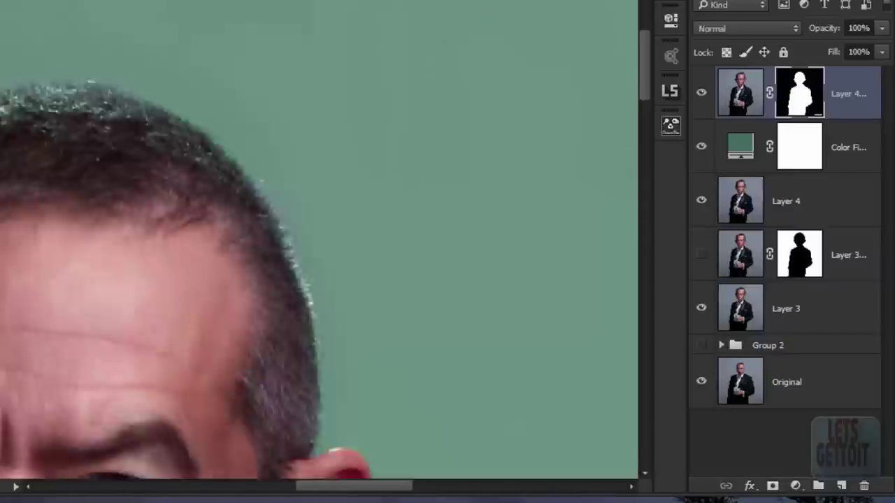
pyautogui.hotkey('ctrl', '-')
pyautogui.hotkey('ctrl', '-')
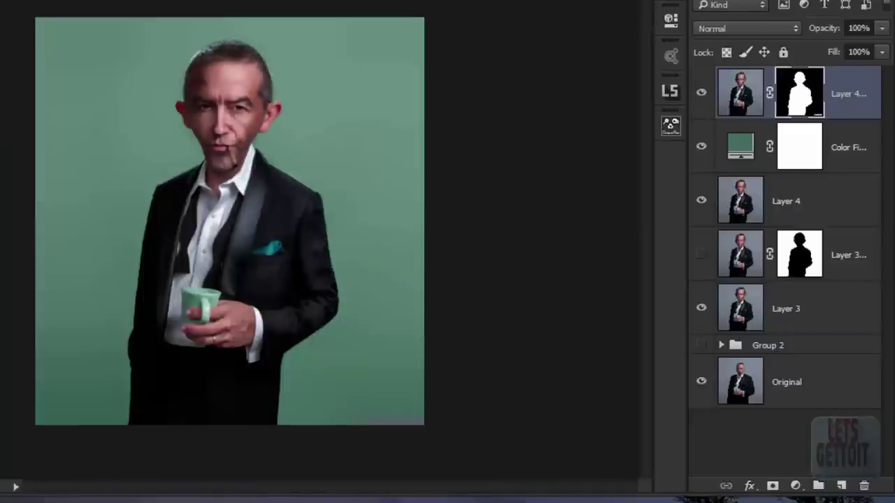
pyautogui.hotkey('alt', '[')
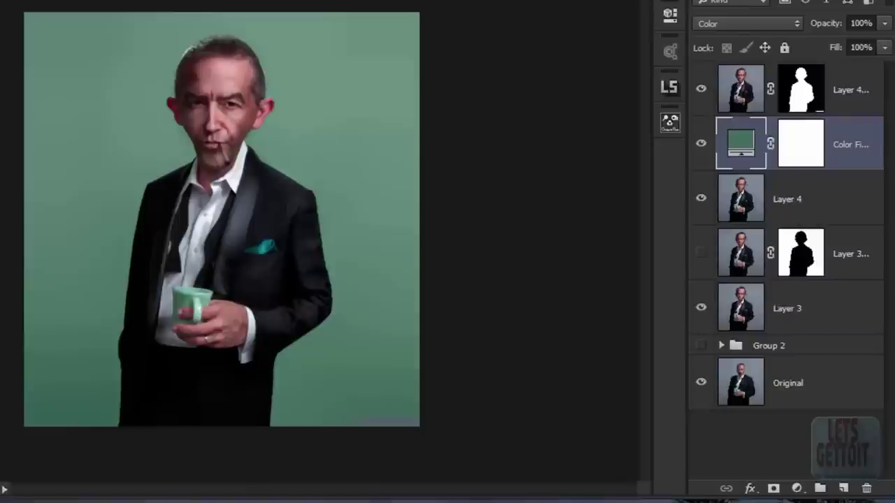
# - Draw an oval around the head, feather it 400 pixels, and start a Levels adjustment layer
pyautogui.moveTo(154, 42)
pyautogui.mouseDown()
pyautogui.moveTo(300, 187)
pyautogui.moveTo(317, 186)
pyautogui.moveTo(321, 212)
pyautogui.moveTo(301, 187)
pyautogui.moveTo(314, 197)
pyautogui.mouseUp()
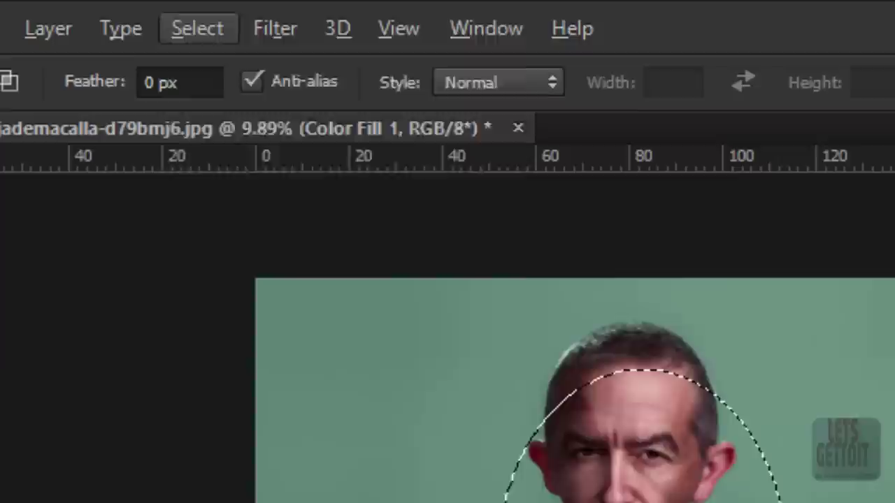
pyautogui.click(170, 9)
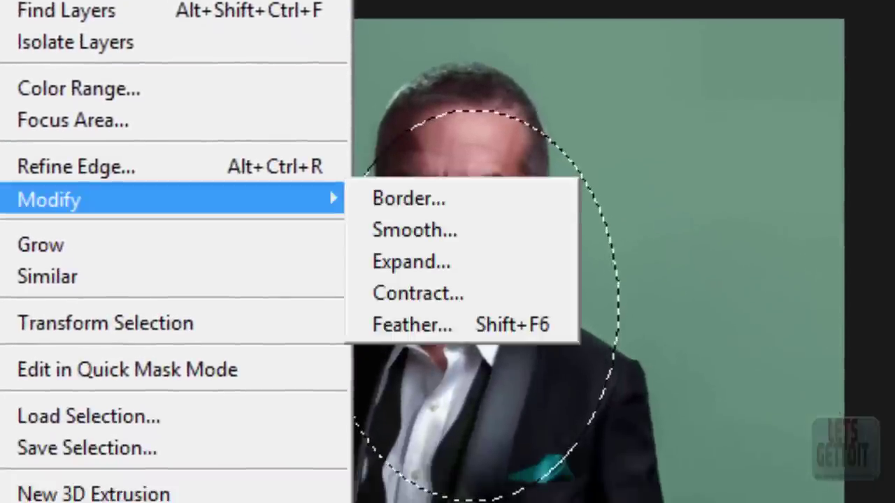
pyautogui.click(392, 324)
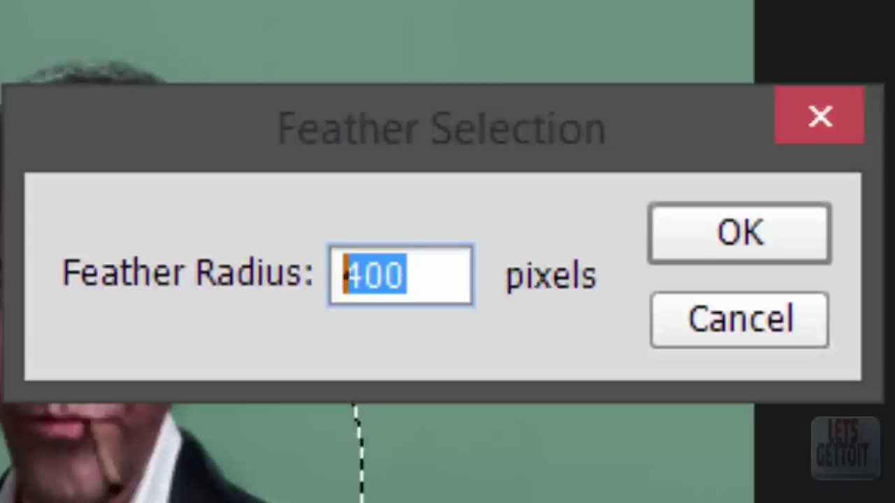
pyautogui.write('400')
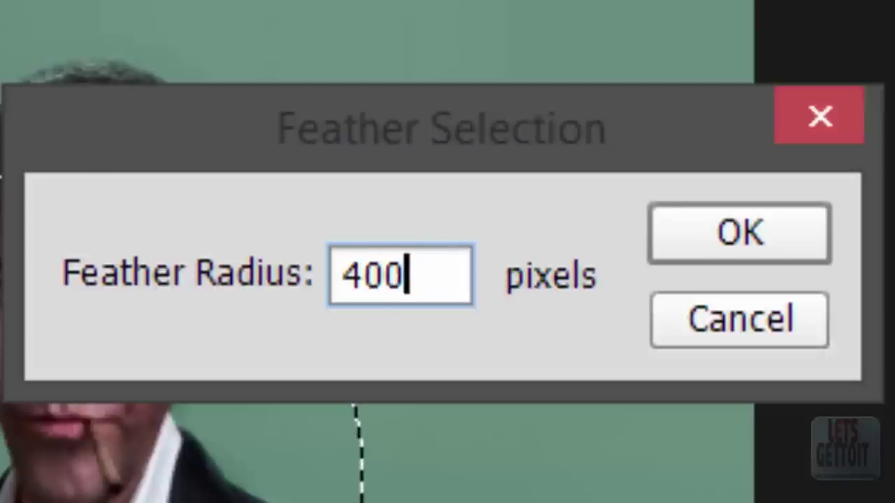
pyautogui.press('Return')
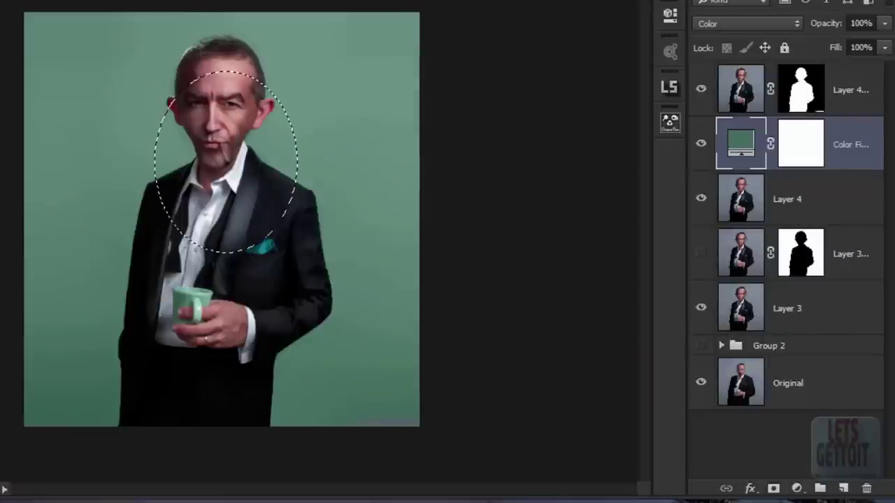
pyautogui.click(797, 488)
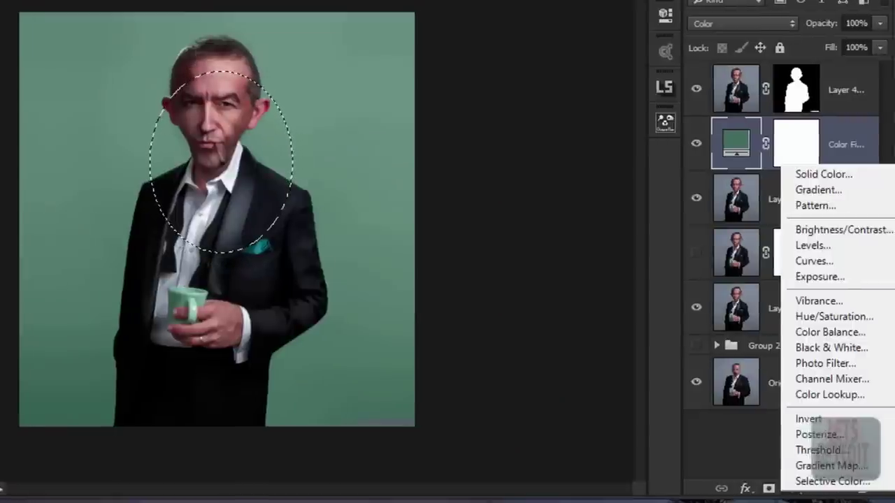
pyautogui.press('Escape')
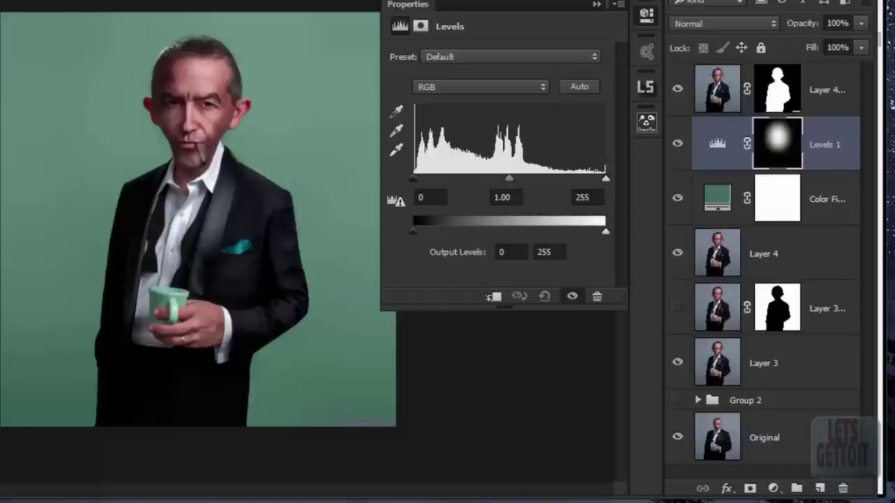
# - Set the Levels 1 midtone to 2.5 for a soft glow behind the head
pyautogui.moveTo(510, 179); pyautogui.dragTo(450, 179)
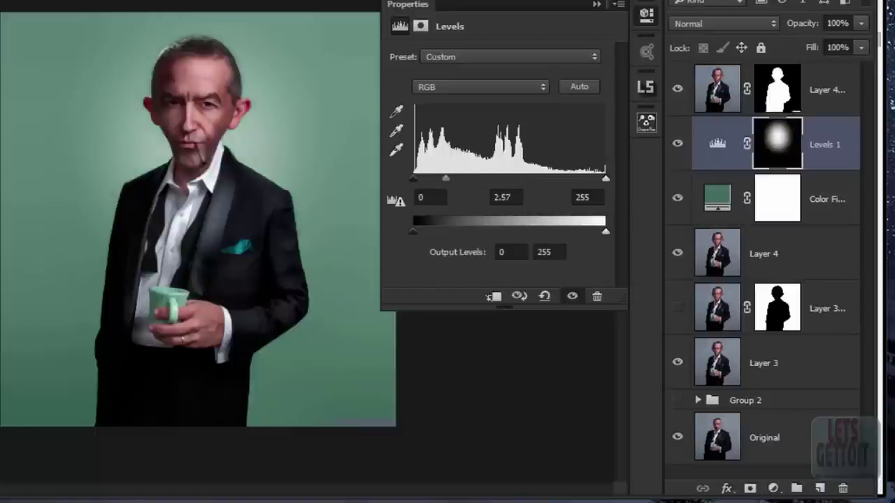
pyautogui.doubleClick(500, 197)
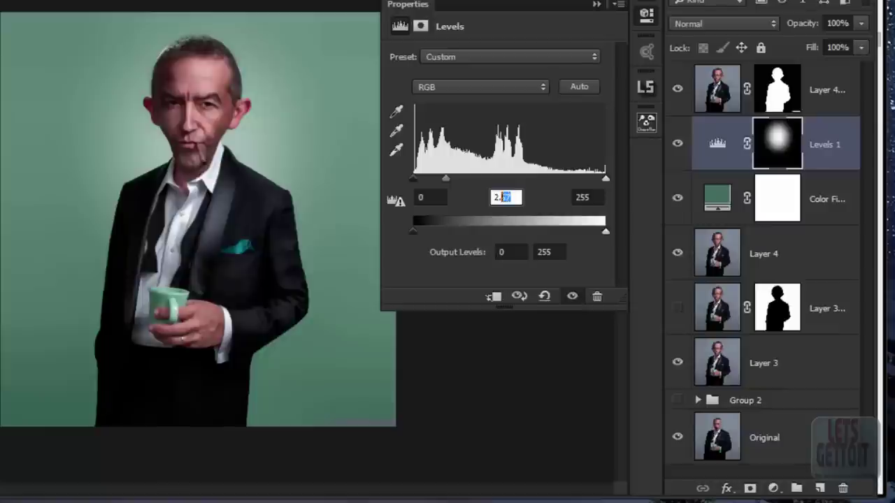
pyautogui.write('5')
pyautogui.press('Return')
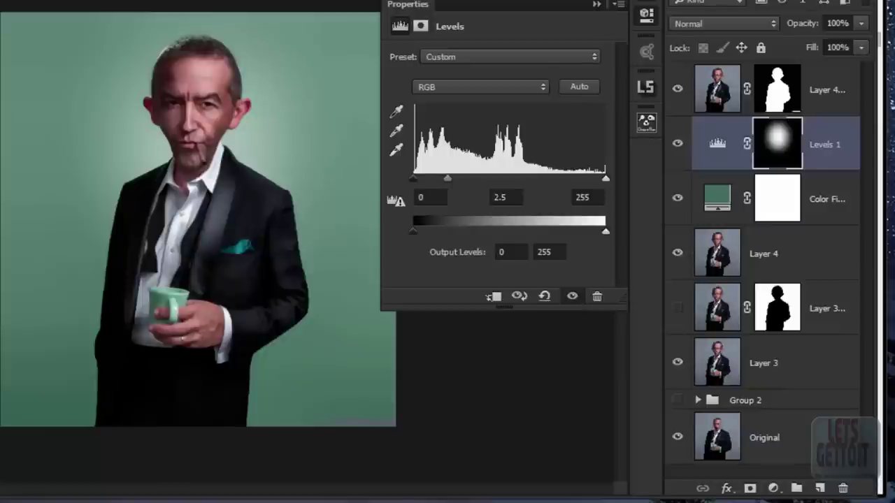
pyautogui.click(647, 14)
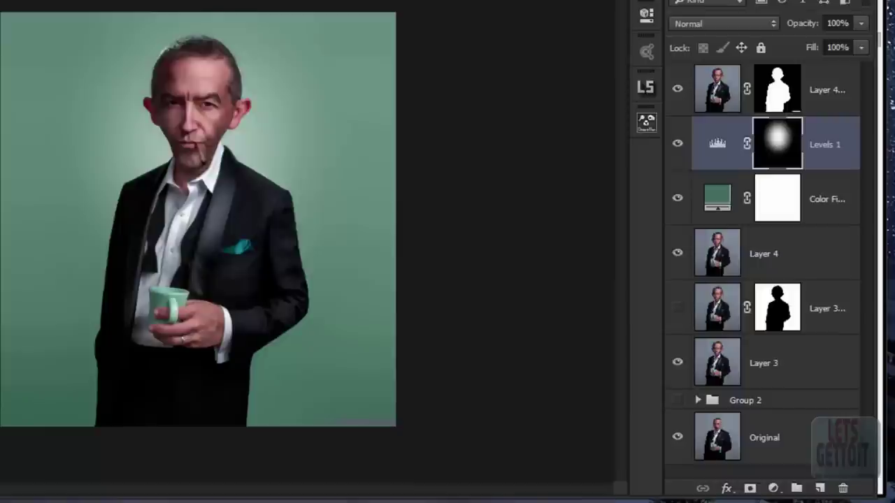
# - Draw an ellipse around the man, invert it, and trial a Levels darkening outside it
pyautogui.moveTo(164, 25); pyautogui.dragTo(282, 312)
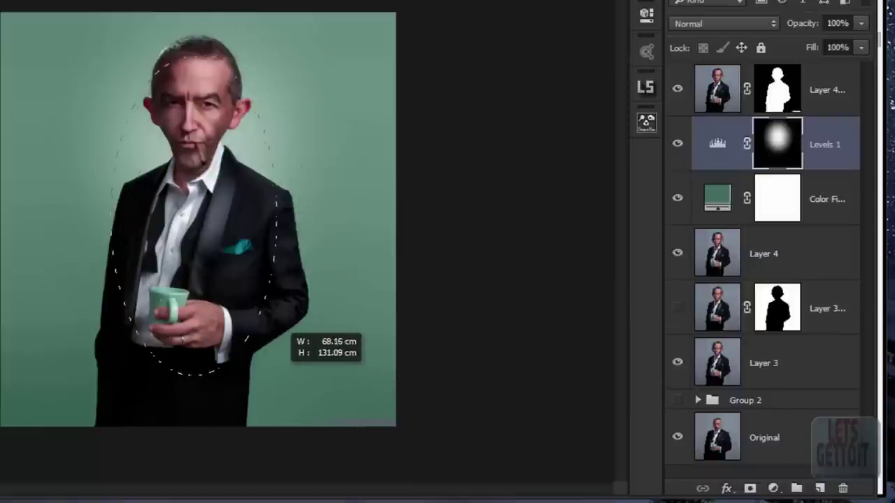
pyautogui.moveTo(281, 312); pyautogui.dragTo(302, 324)
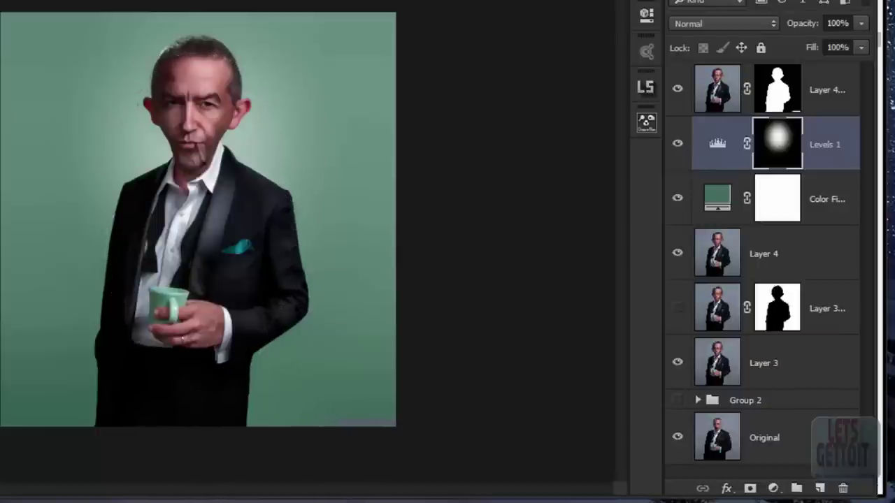
pyautogui.click(773, 488)
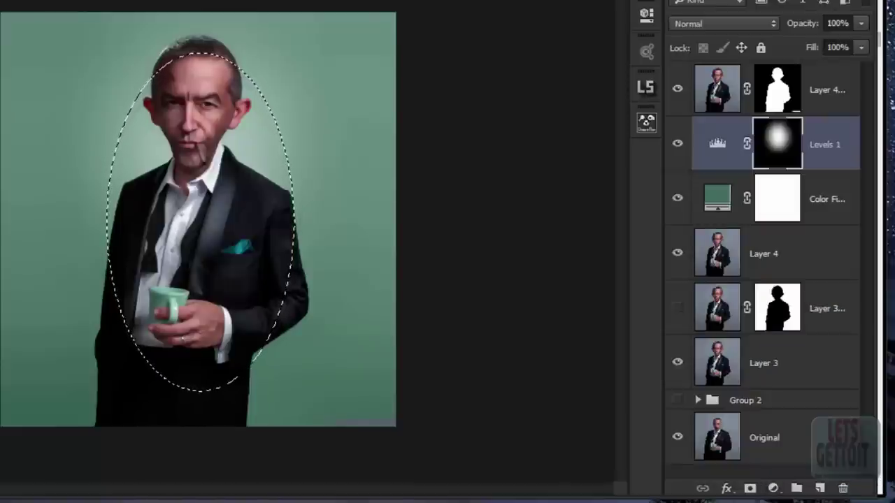
pyautogui.hotkey('ctrl', 'shift', 'i')
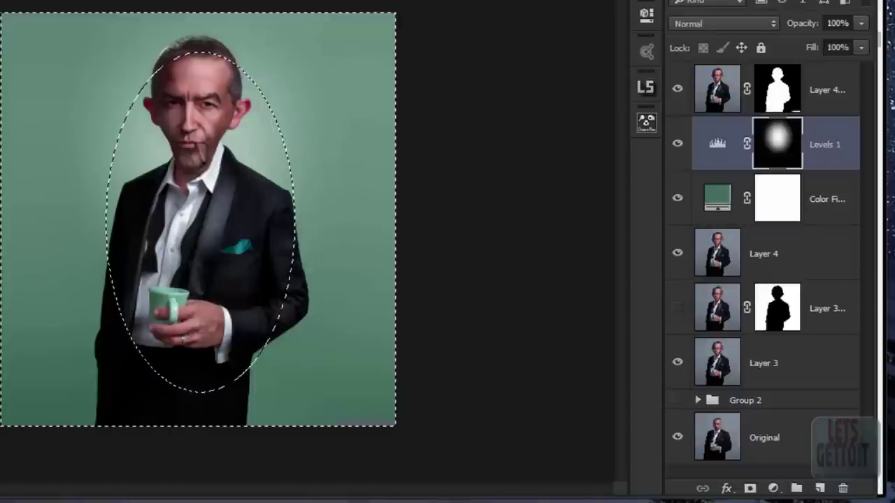
pyautogui.click(773, 488)
pyautogui.click(783, 240)
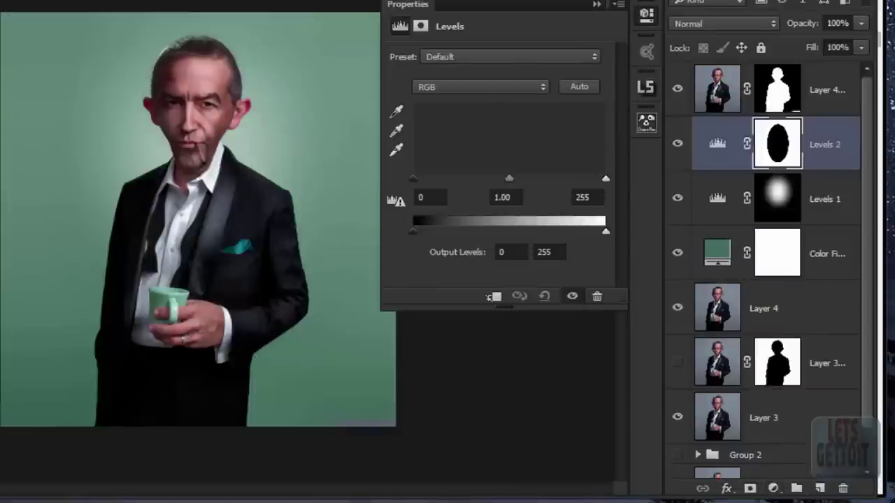
pyautogui.moveTo(509, 179)
pyautogui.mouseDown()
pyautogui.moveTo(526, 178)
pyautogui.moveTo(517, 178)
pyautogui.mouseUp()
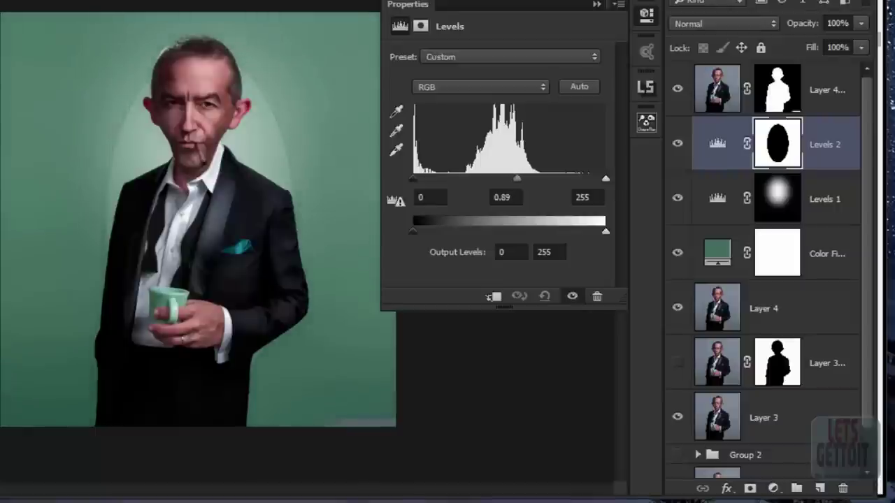
pyautogui.click(596, 3)
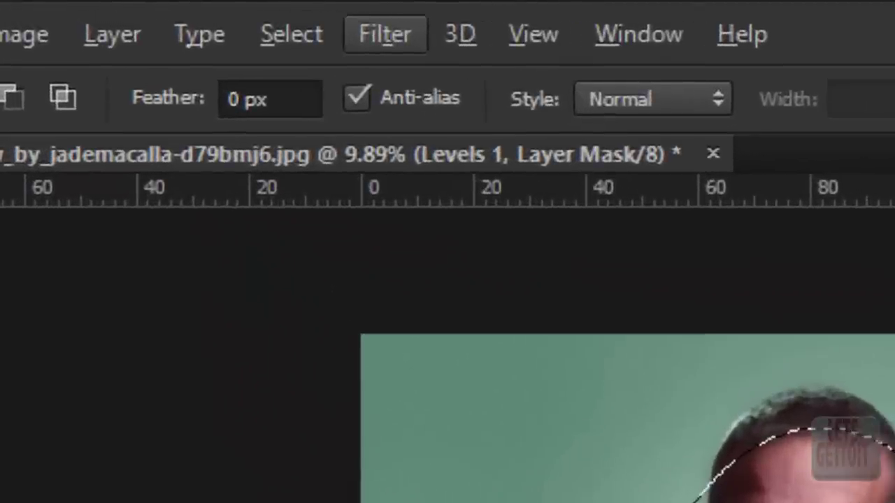
# - Feather the ellipse by 400 pixels and invert the selection to the background
pyautogui.click(292, 34)
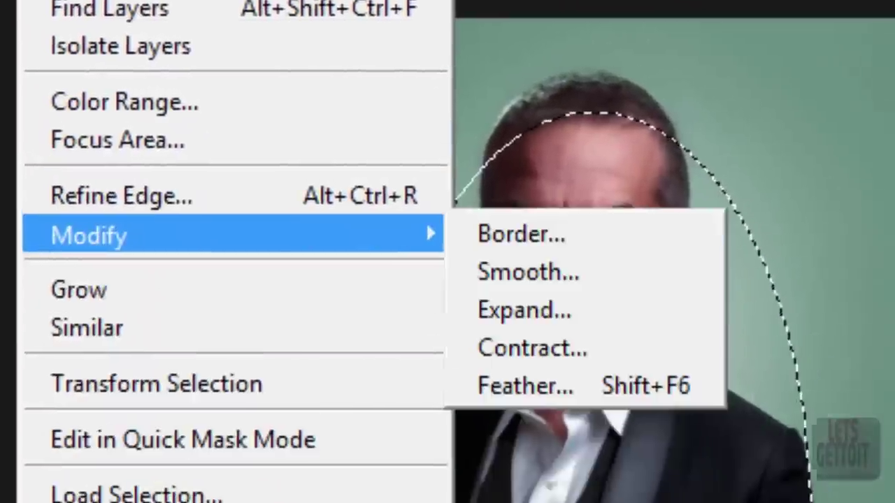
pyautogui.click(525, 386)
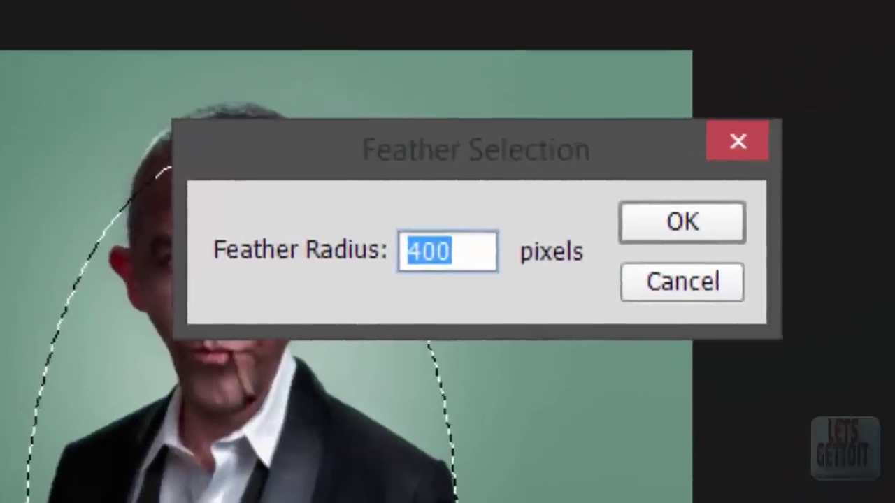
pyautogui.press('Return')
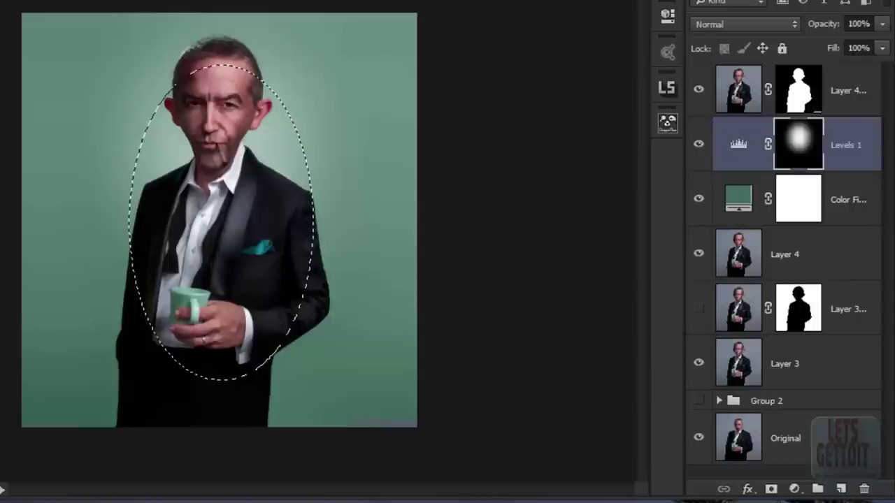
pyautogui.hotkey('ctrl', 'shift', 'i')
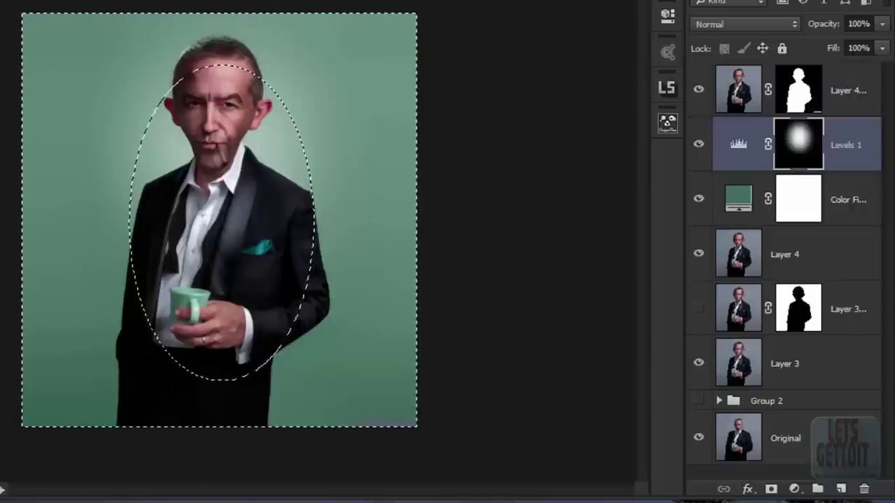
# - Add a Levels 2 adjustment with midtone 0.72 to darken the edges into a vignette
pyautogui.click(795, 490)
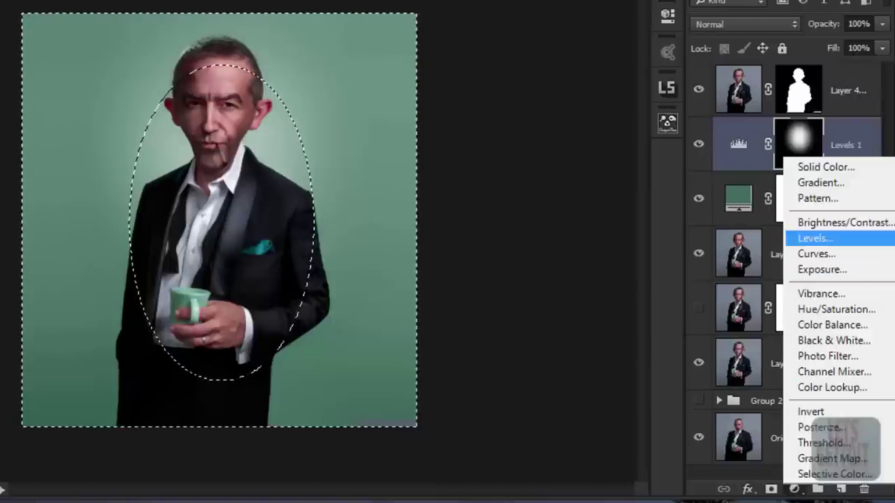
pyautogui.click(814, 238)
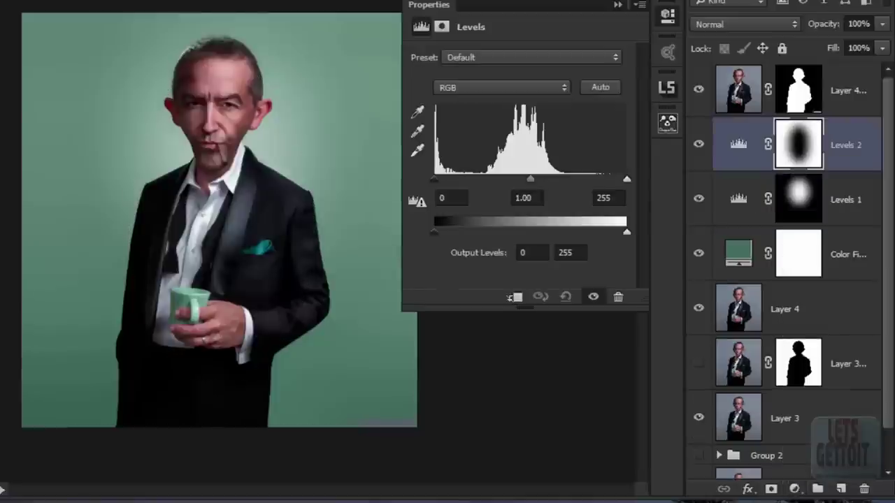
pyautogui.moveTo(531, 179); pyautogui.dragTo(555, 179)
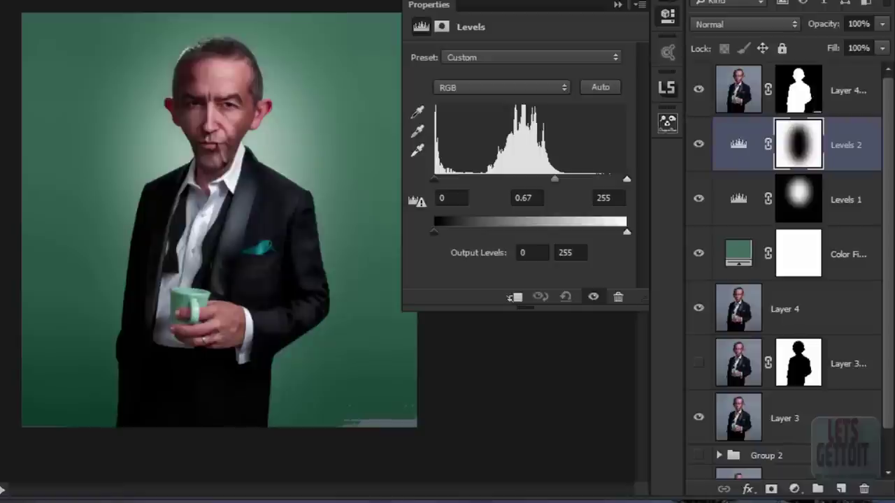
pyautogui.moveTo(554, 179); pyautogui.dragTo(551, 180)
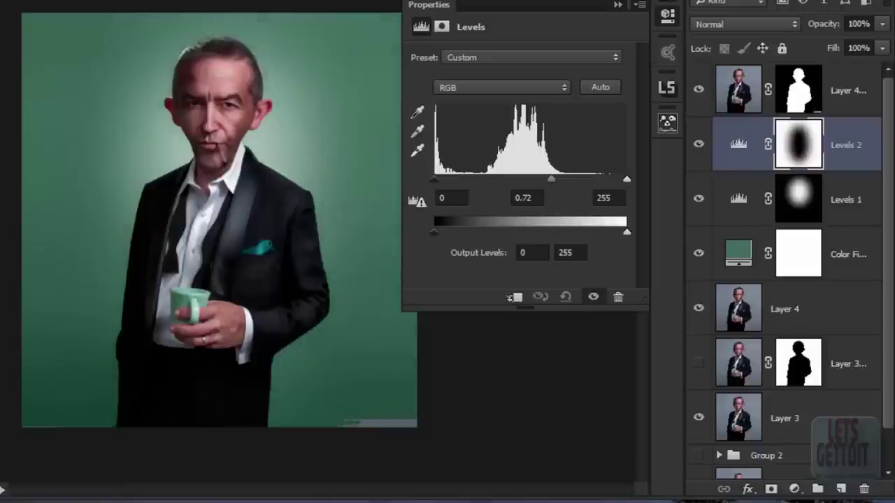
pyautogui.click(619, 4)
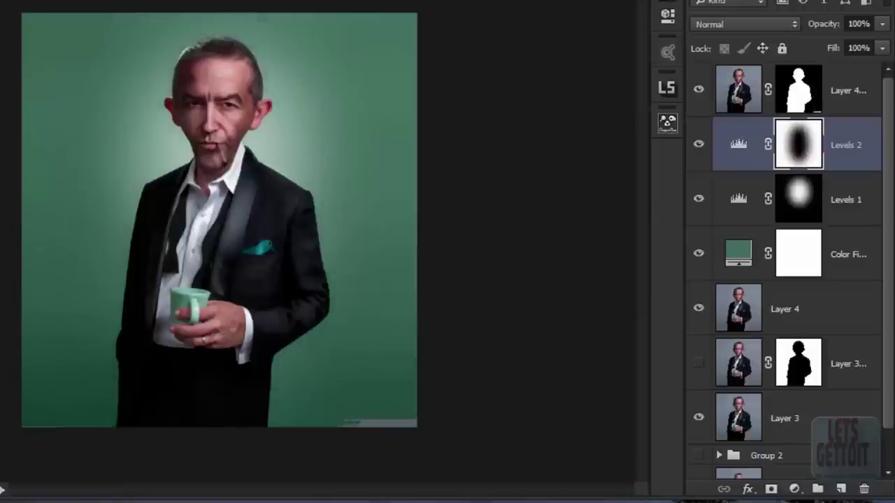
# - Paint out the stray bottom strip on Layer 4's mask with a soft black brush
pyautogui.hotkey('alt', '[')
pyautogui.hotkey('alt', '[')
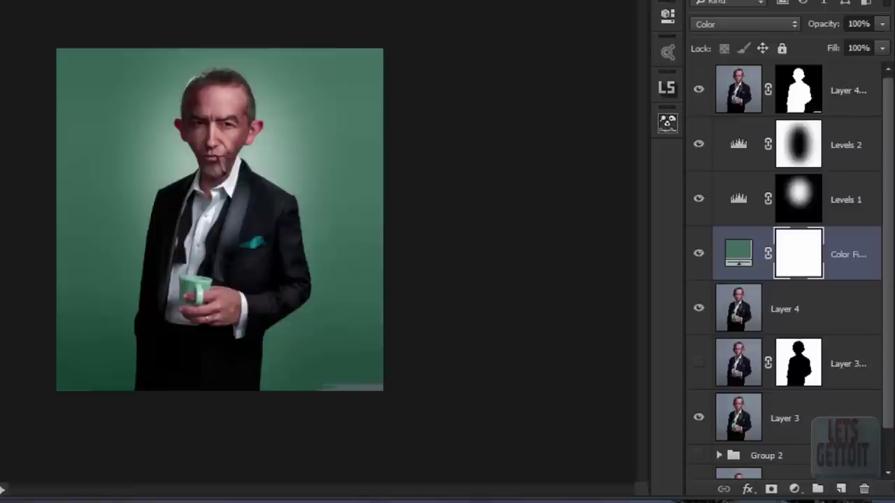
pyautogui.hotkey('ctrl', '+')
pyautogui.hotkey('ctrl', '+')
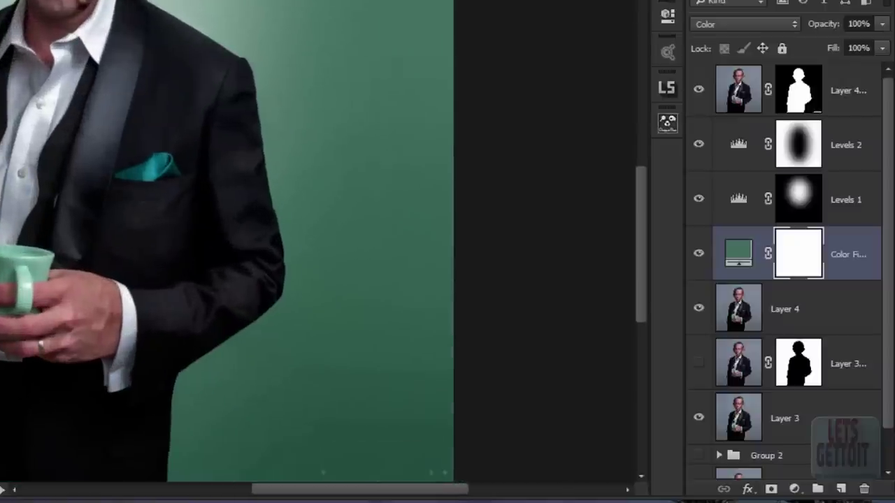
pyautogui.hotkey('alt', ']')
pyautogui.hotkey('alt', ']')
pyautogui.hotkey('alt', ']')
pyautogui.scroll(-3, 228, 248)
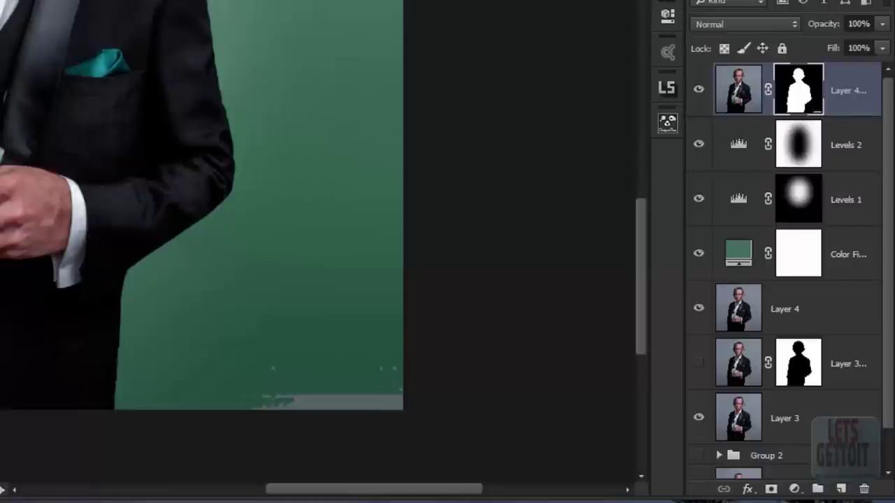
pyautogui.rightClick(302, 268)
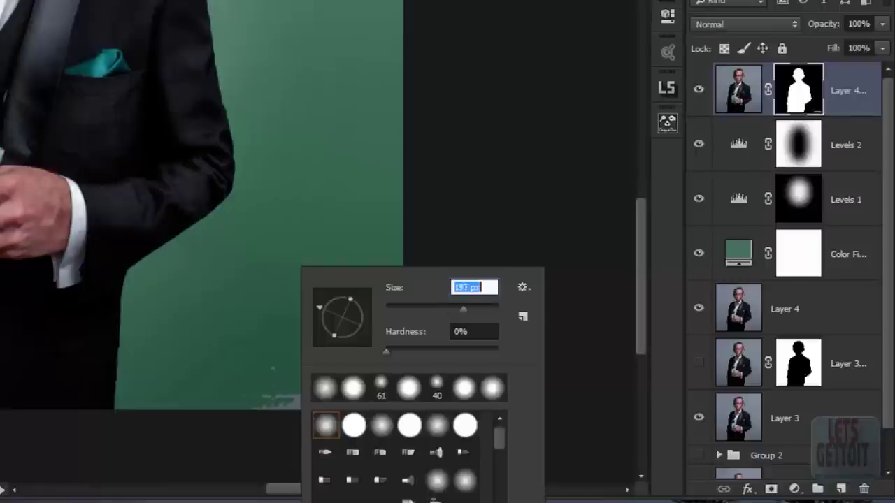
pyautogui.press('Return')
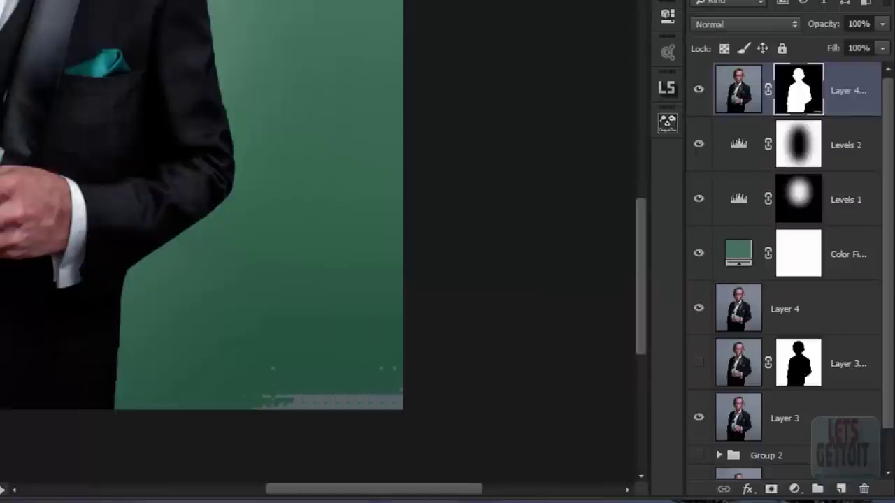
pyautogui.rightClick(338, 267)
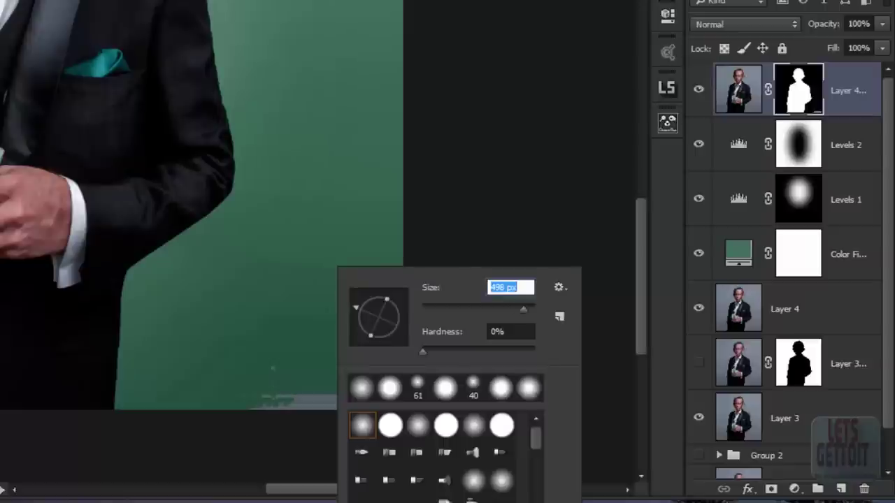
pyautogui.press('Return')
pyautogui.moveTo(290, 369); pyautogui.dragTo(244, 381)
# - Fit the image in the window and stamp all visible layers into a merged Layer 5
pyautogui.hotkey('alt', '[')
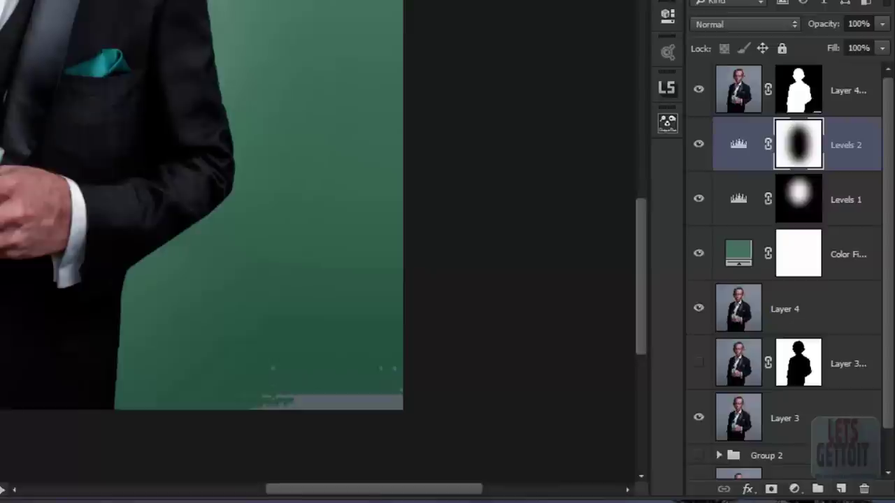
pyautogui.hotkey('alt', ']')
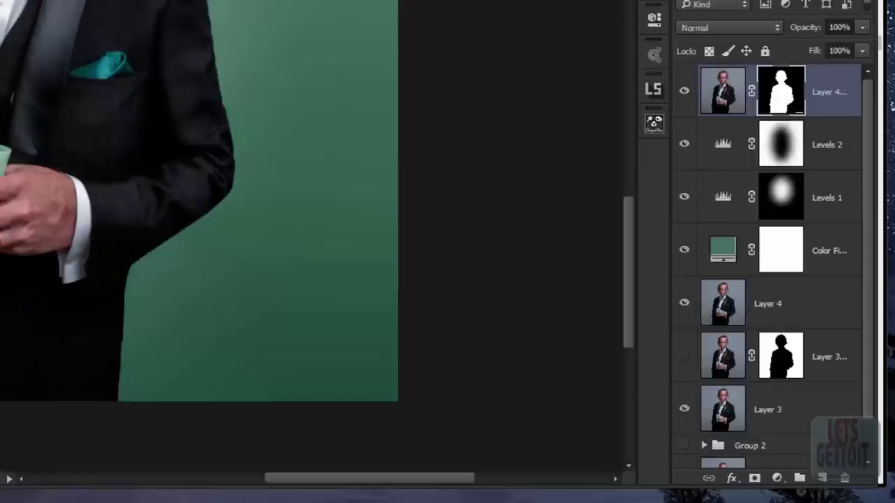
pyautogui.hotkey('ctrl', '0')
pyautogui.hotkey('ctrl', '-')
pyautogui.hotkey('ctrl', '+')
pyautogui.hotkey('ctrl', '+')
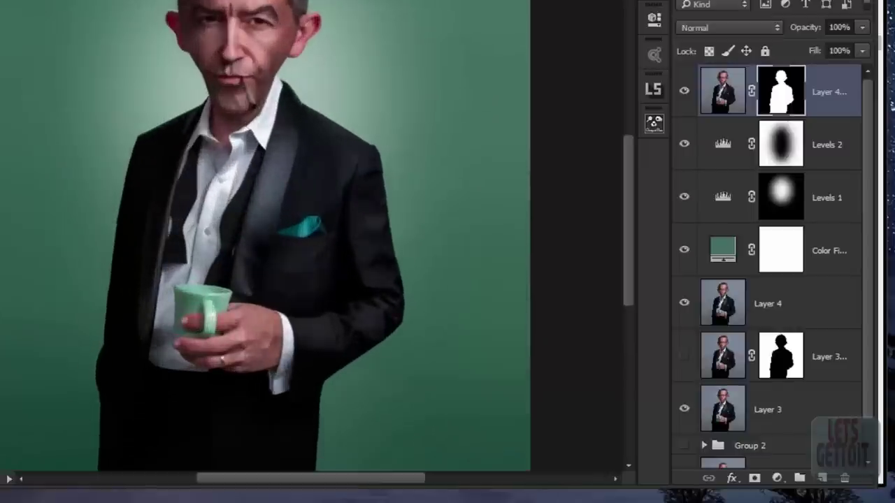
pyautogui.scroll(-3, 315, 237)
pyautogui.hscroll(-3, 315, 238)
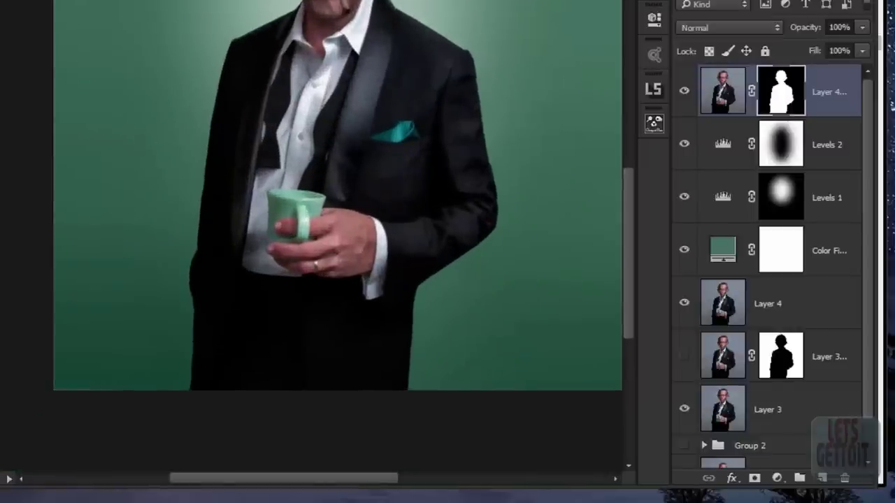
pyautogui.hotkey('ctrl', '-')
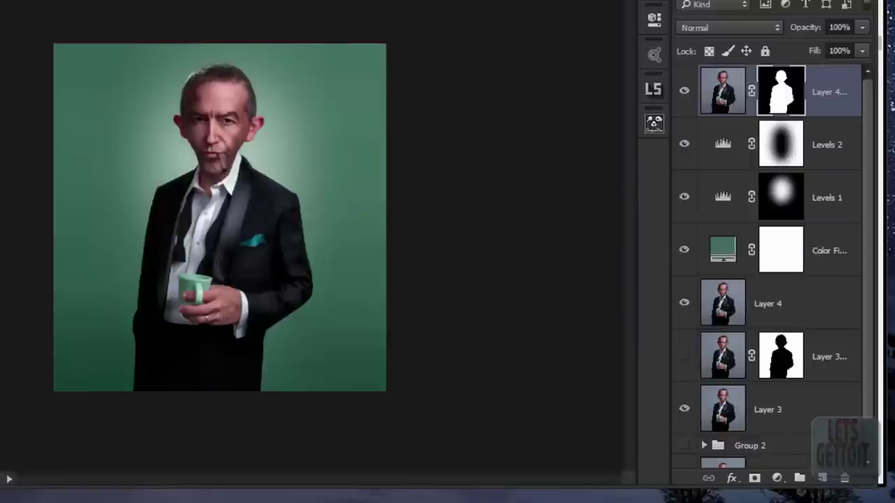
pyautogui.hotkey('ctrl', 'shift', 'alt', 'n')
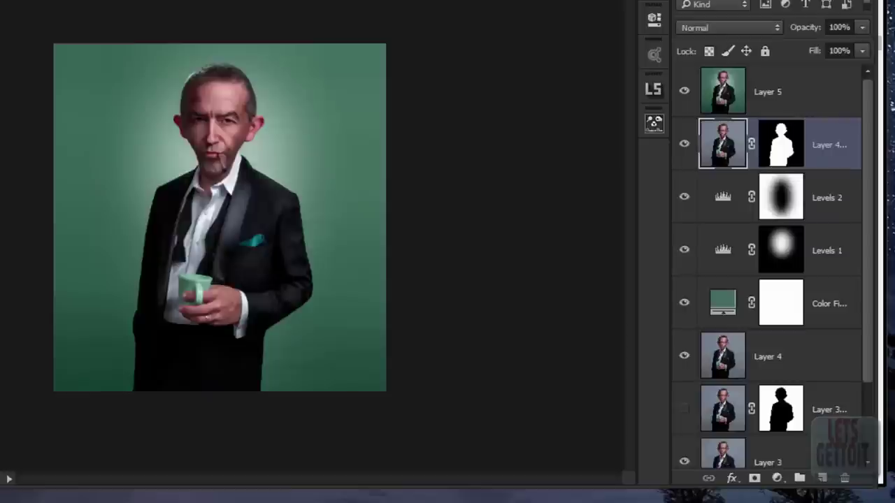
# - Group Layer 4 through Layer 3 into Group 3 and hide the group
pyautogui.press('Delete')
pyautogui.hotkey('ctrl', 'alt', 'a')
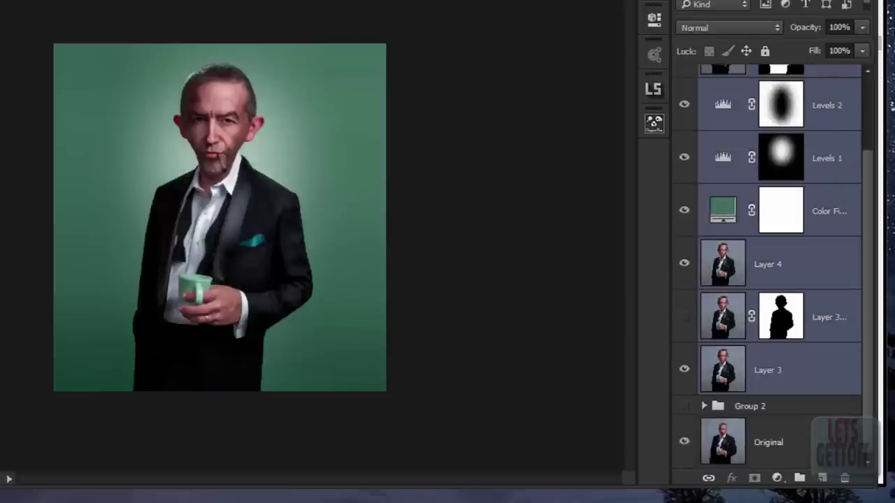
pyautogui.hotkey('ctrl', 'g')
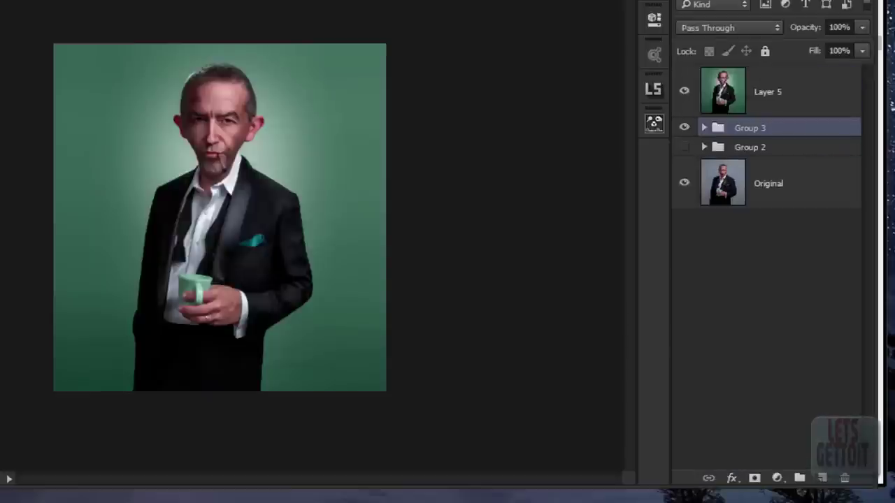
pyautogui.hotkey('ctrl', ',')
pyautogui.hotkey('ctrl', '+')
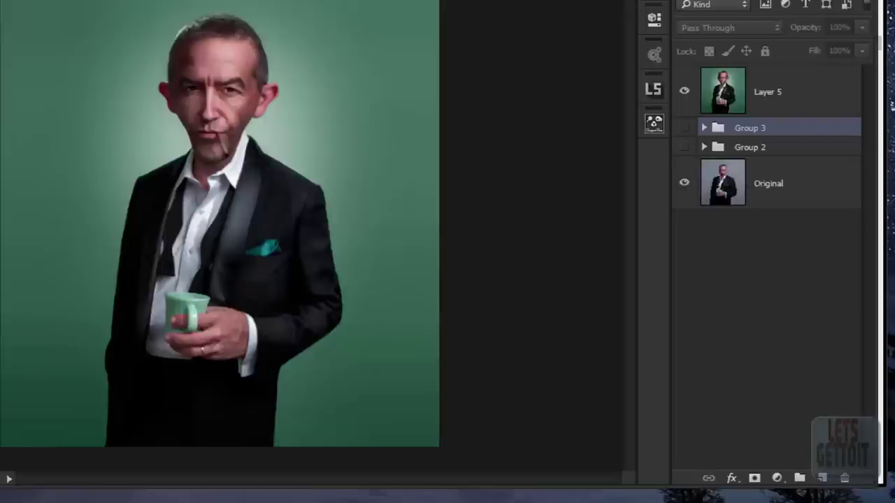
# - Add a Selective Color adjustment layer and switch its colour range to Neutrals
pyautogui.click(777, 478)
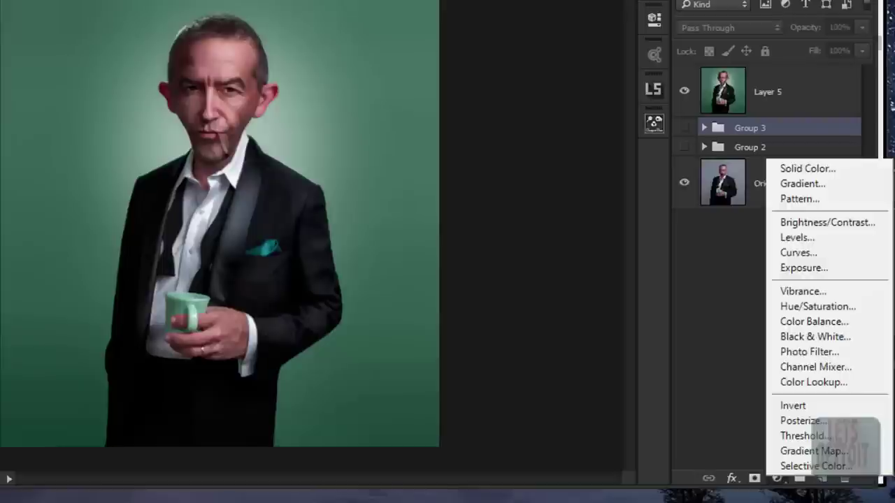
pyautogui.click(811, 466)
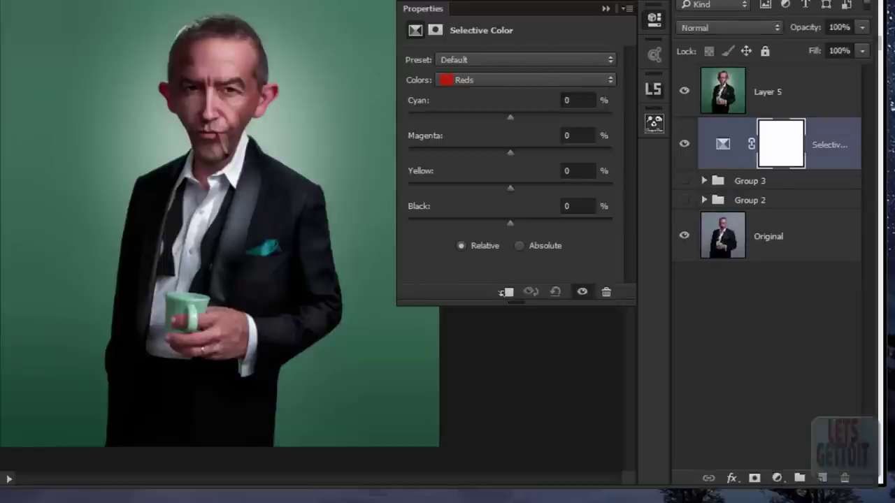
pyautogui.click(524, 80)
pyautogui.click(482, 190)
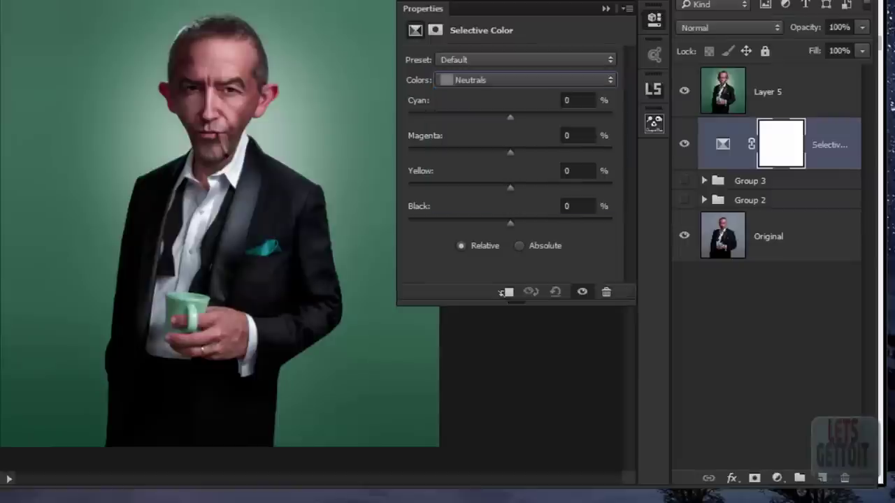
# - Set Neutrals to Cyan 3, Magenta 1, Yellow 4 and Black 0
pyautogui.hotkey('shift', 'Return')
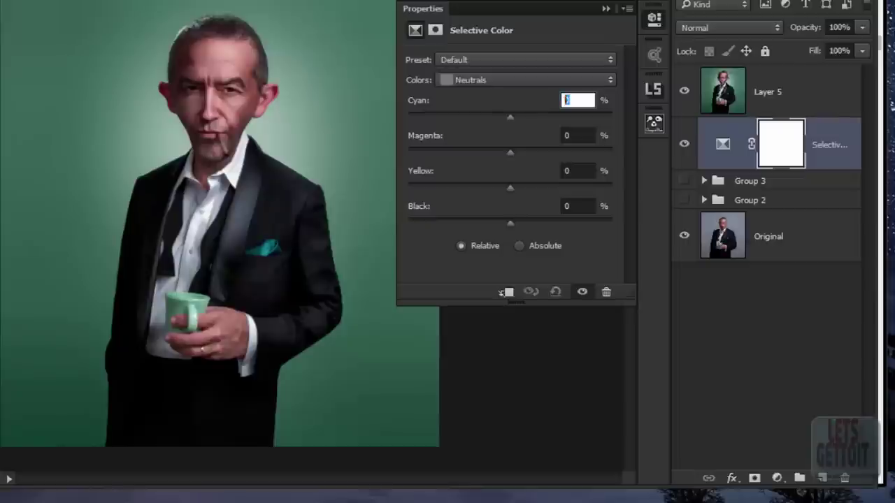
pyautogui.write('3')
pyautogui.press('Tab')
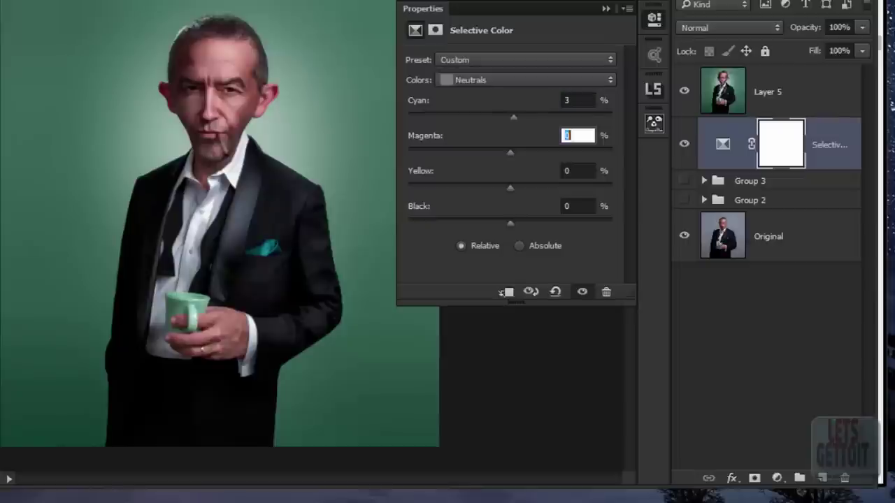
pyautogui.write('1')
pyautogui.press('Tab')
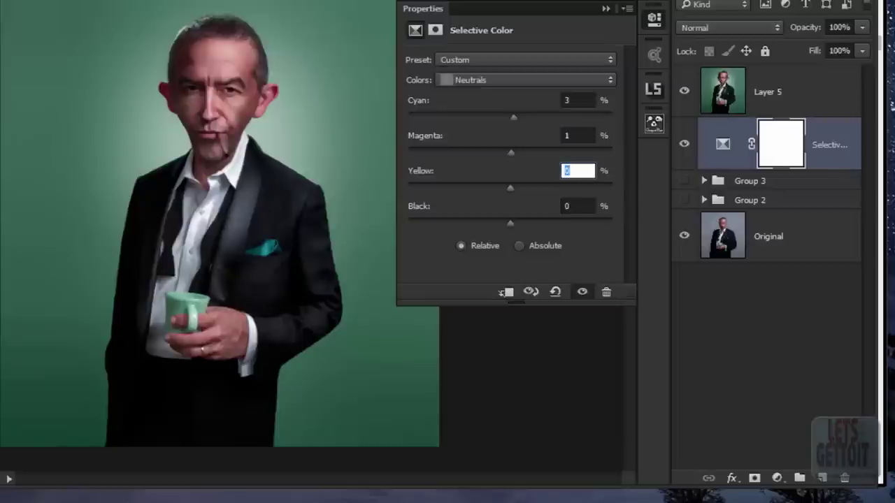
pyautogui.write('4')
pyautogui.press('Tab')
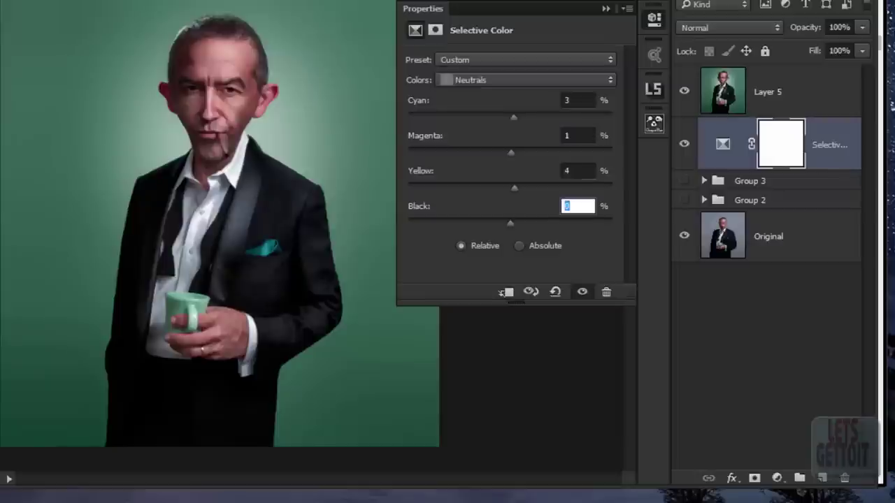
pyautogui.write('0')
pyautogui.write('+58')
pyautogui.hotkey('shift', 'Down')
pyautogui.hotkey('shift', 'Down')
pyautogui.hotkey('shift', 'Down')
pyautogui.hotkey('shift', 'Down')
pyautogui.hotkey('shift', 'Down')
pyautogui.hotkey('shift', 'Down')
pyautogui.hotkey('shift', 'Down')
pyautogui.hotkey('shift', 'Down')
pyautogui.hotkey('shift', 'Up')
pyautogui.hotkey('shift', 'Up')
pyautogui.hotkey('shift', 'Up')
pyautogui.hotkey('ctrl', 'a')
pyautogui.write('0')
pyautogui.press('Return')
# - Switch the Selective Color range to Reds
pyautogui.click(525, 79)
pyautogui.press('Home')
pyautogui.press('Return')
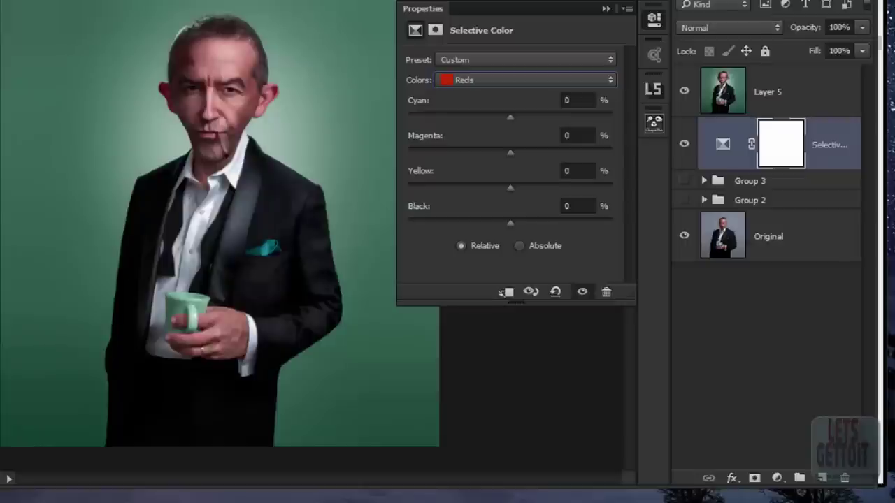
# - Try Blacks values of Cyan 5 and Yellow -3 in Selective Color
pyautogui.hotkey('alt', 'Down')
pyautogui.press('Escape')
pyautogui.press('End')
pyautogui.press('Tab')
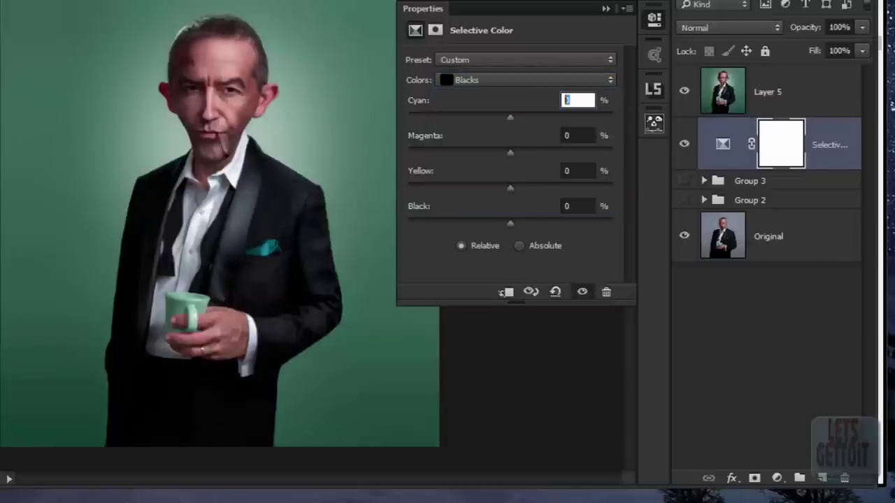
pyautogui.write('5')
pyautogui.press('Tab')
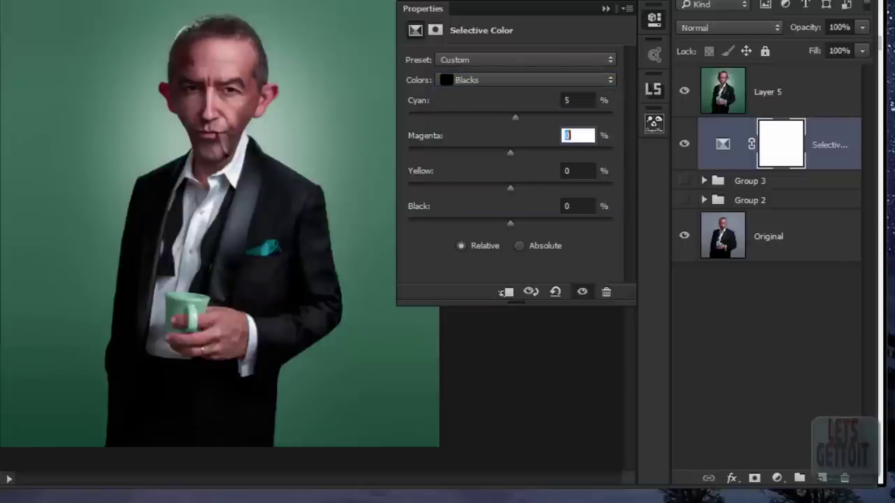
pyautogui.press('Tab')
pyautogui.write('-')
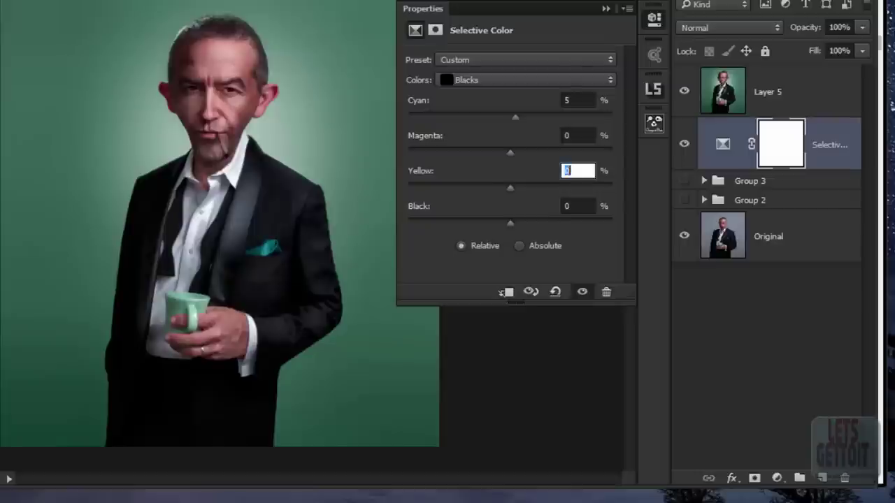
pyautogui.write('3')
pyautogui.press('Tab')
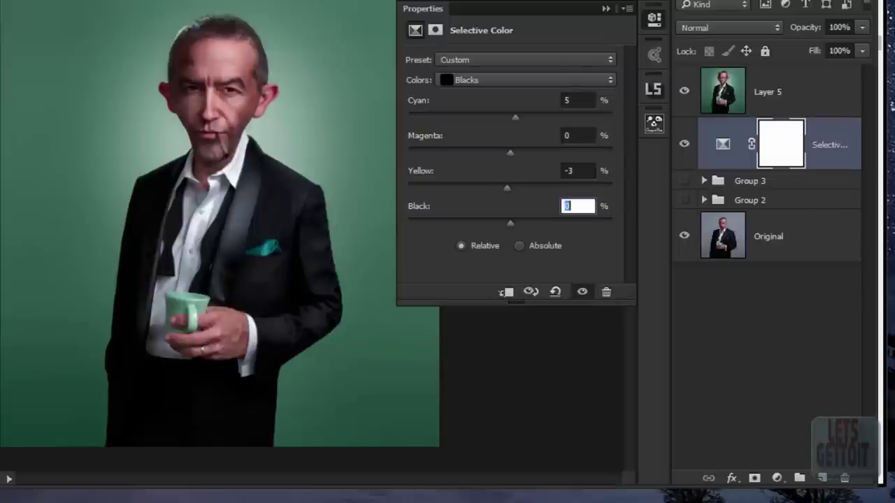
# - Switch to Reds and enter Cyan 9, Magenta -7 and Yellow -6
pyautogui.click(526, 80)
pyautogui.click(479, 93)
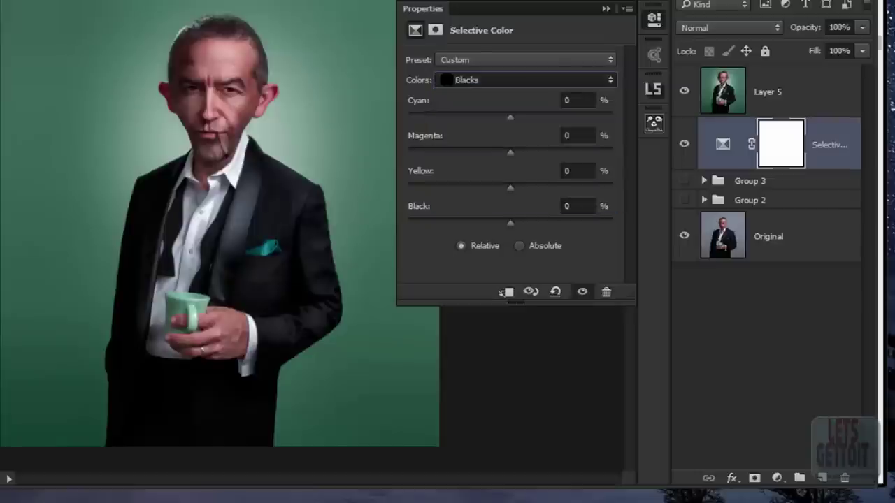
pyautogui.press('Tab')
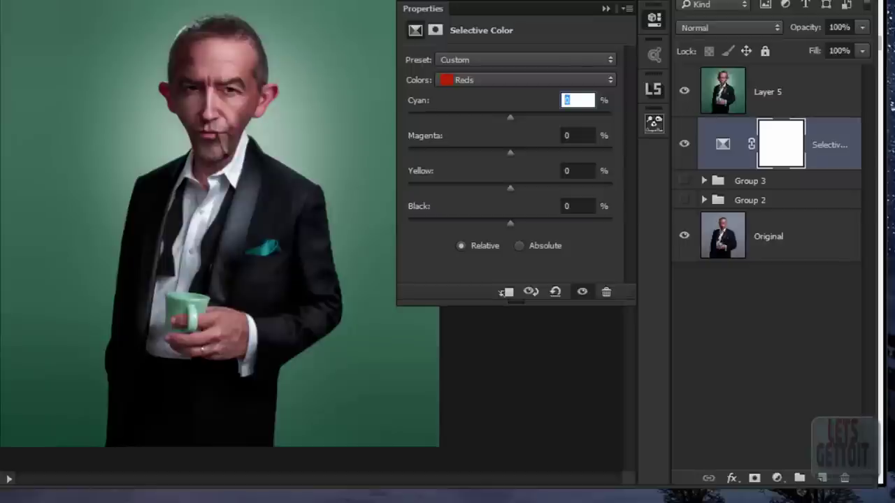
pyautogui.write('9')
pyautogui.press('Tab')
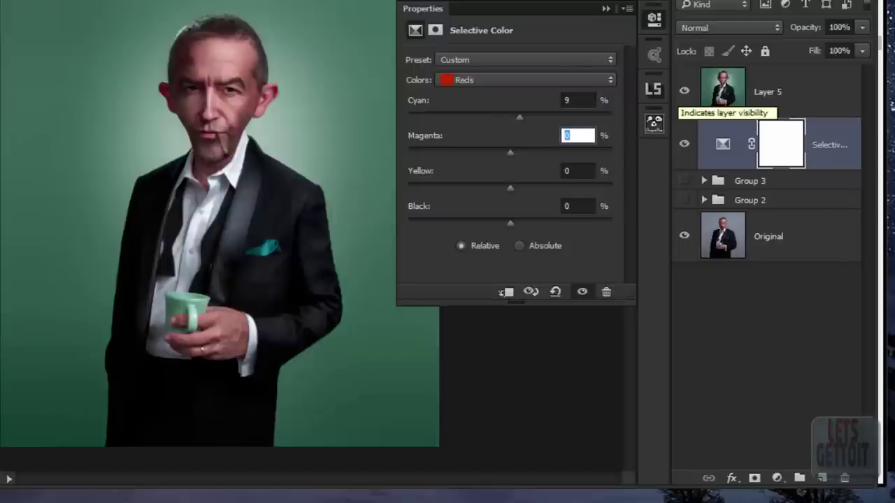
pyautogui.write('-7')
pyautogui.press('Tab')
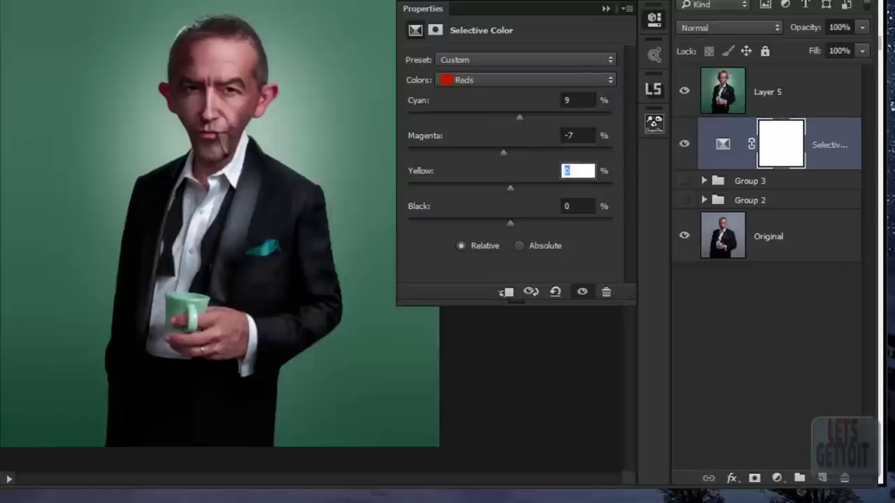
pyautogui.write('-6')
pyautogui.press('Tab')
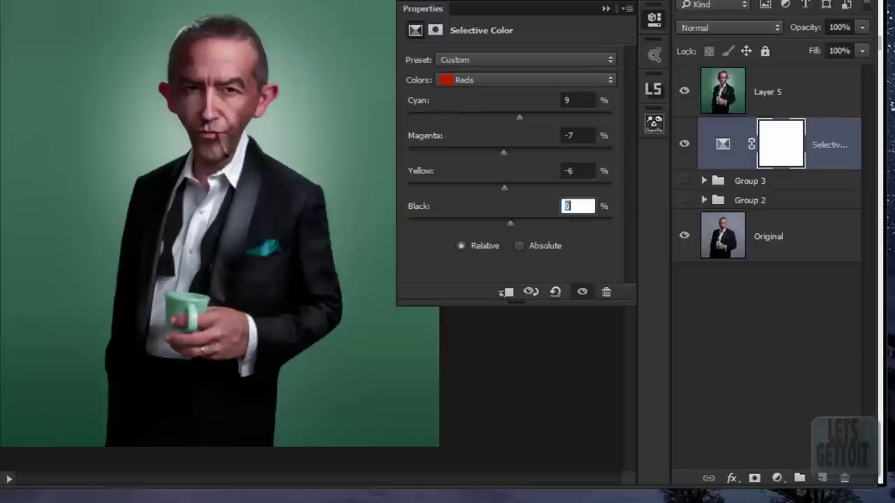
# - Set Selective Color Yellows to Cyan -20, Magenta 0, Yellow -16 and Black 10
pyautogui.write('8')
pyautogui.click(525, 79)
pyautogui.click(465, 109)
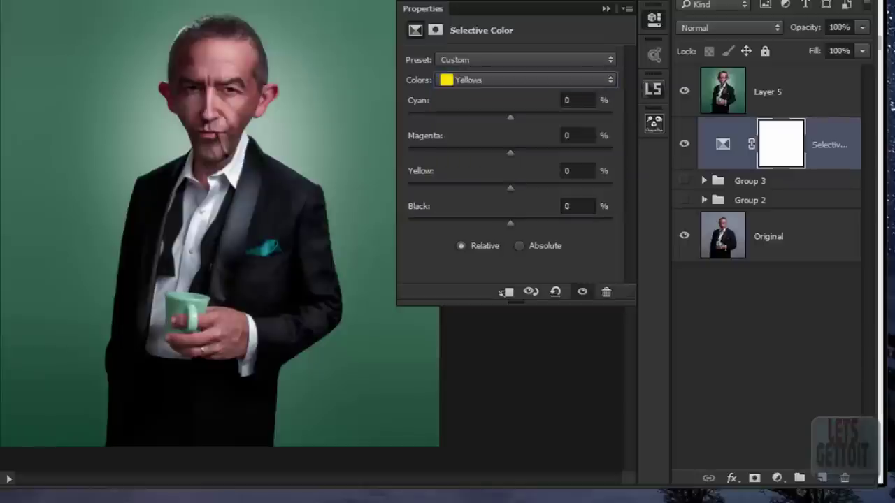
pyautogui.press('Tab')
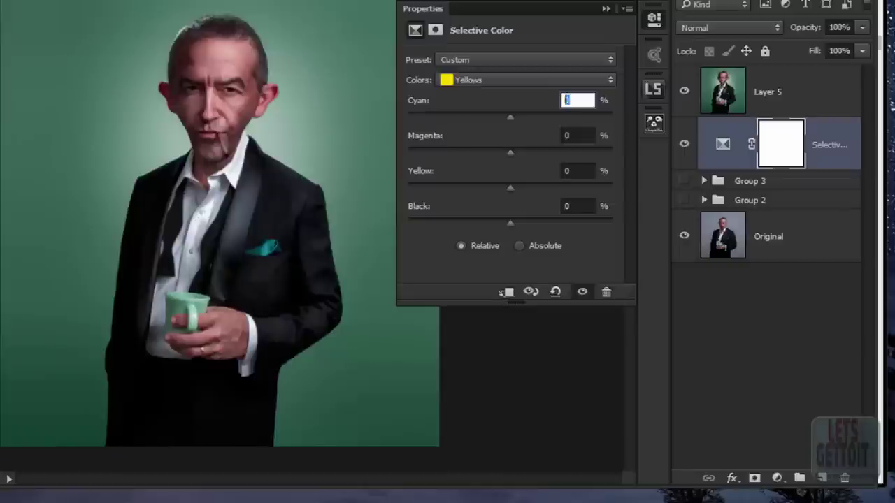
pyautogui.write('-20')
pyautogui.press('Tab')
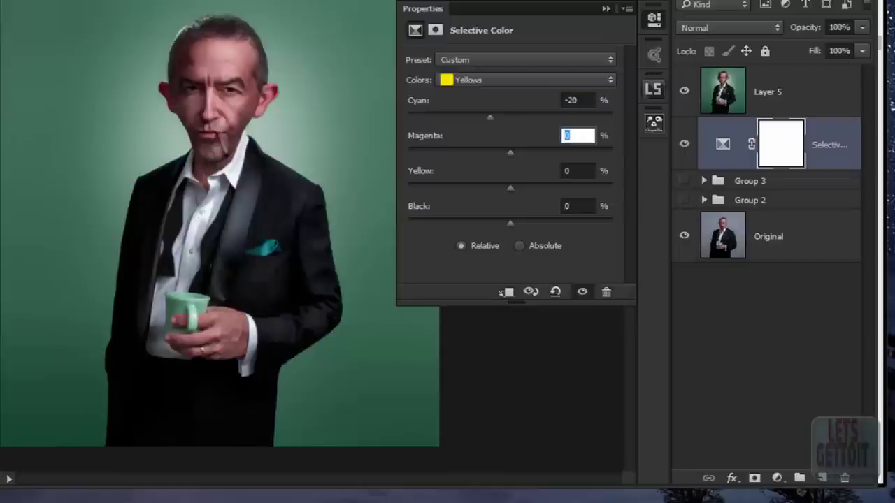
pyautogui.press('Tab')
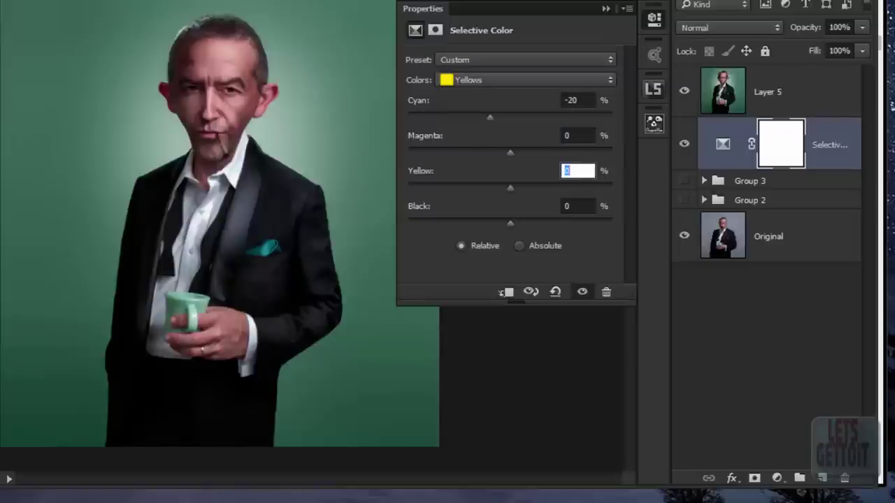
pyautogui.write('-1')
pyautogui.write('6')
pyautogui.press('Tab')
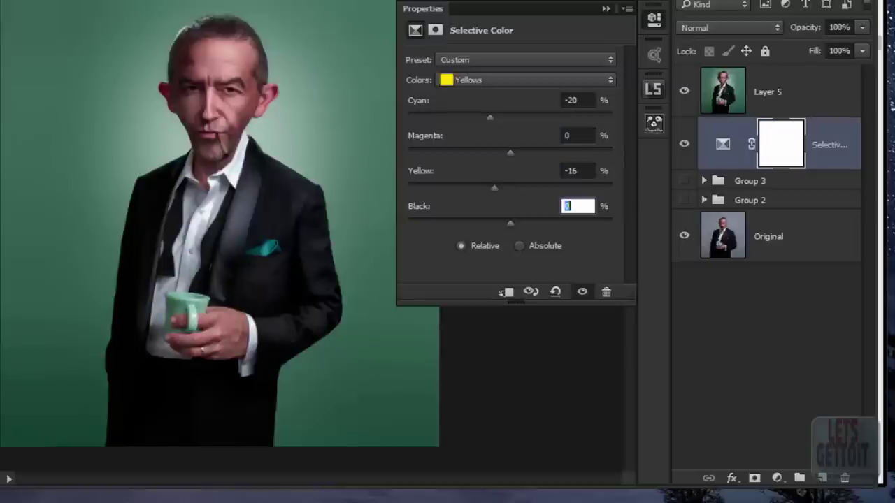
pyautogui.write('10')
# - Switch to the Greens range and nudge its Black amount slightly
pyautogui.click(525, 80)
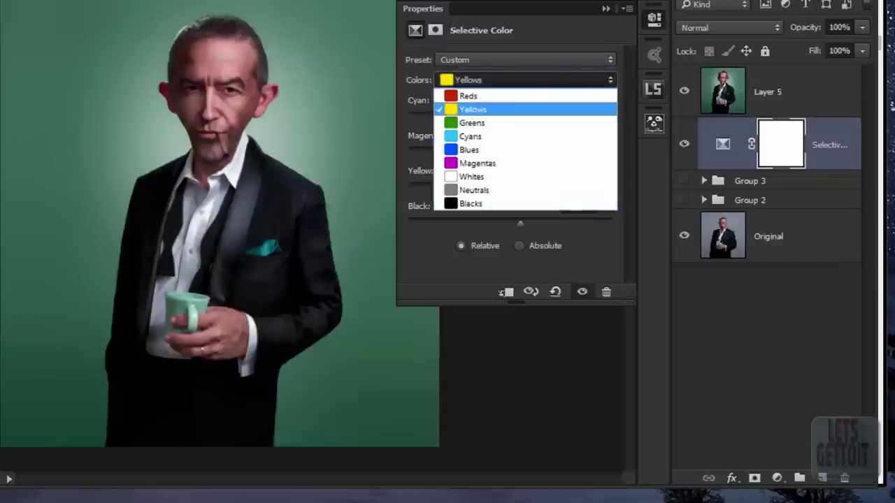
pyautogui.press('Down')
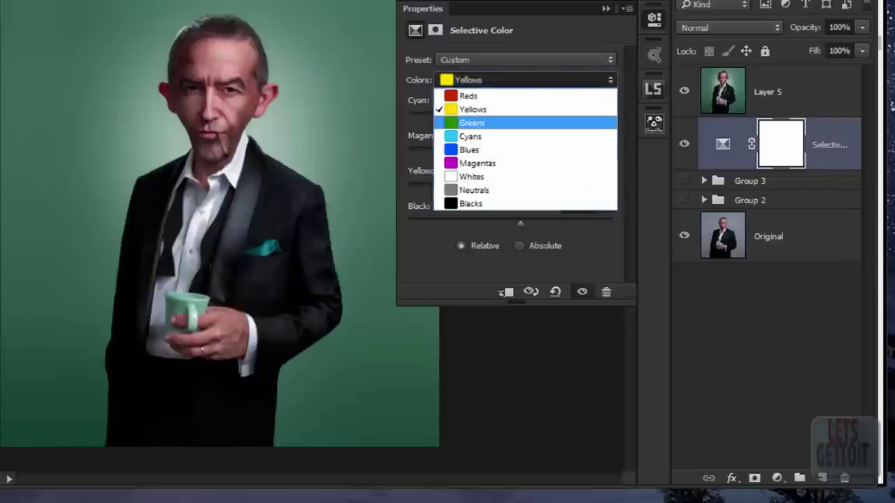
pyautogui.press('Return')
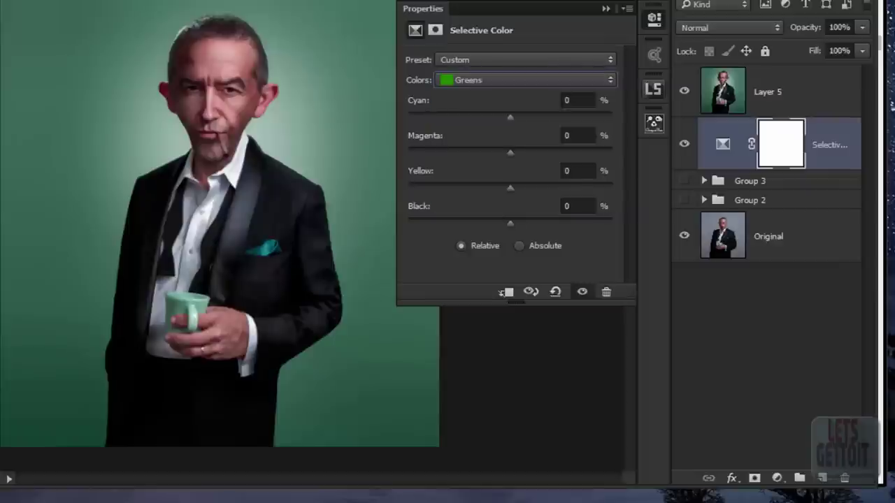
pyautogui.moveTo(510, 223); pyautogui.dragTo(511, 223)
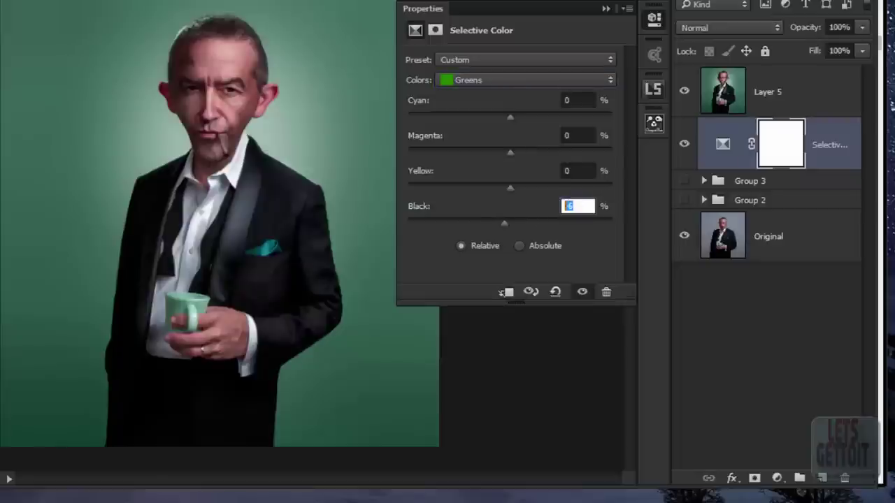
pyautogui.click(524, 80)
# - Set the Cyans range's Yellow value to -15
pyautogui.press('Down')
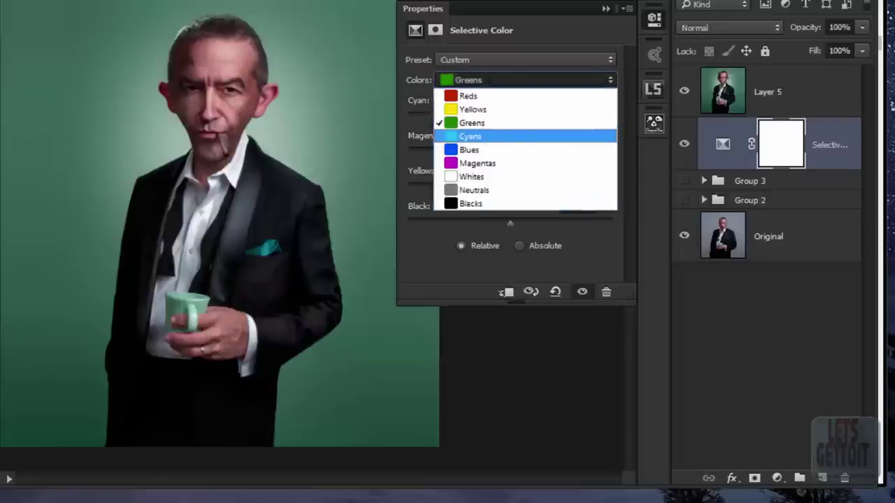
pyautogui.press('Return')
pyautogui.press('Tab')
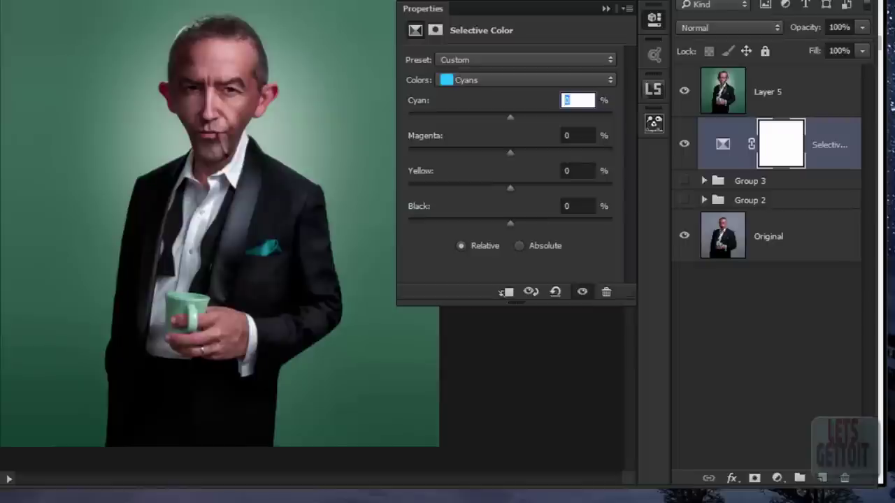
pyautogui.press('Tab')
pyautogui.press('Tab')
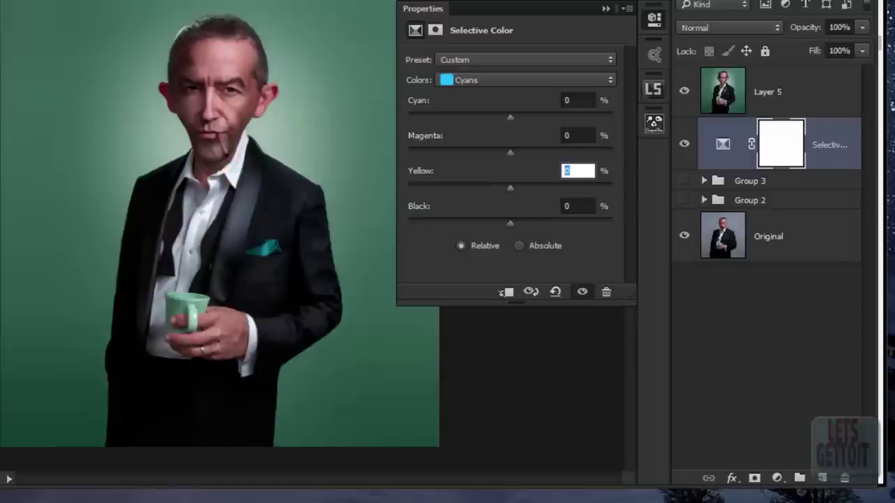
pyautogui.write('-15')
pyautogui.press('Tab')
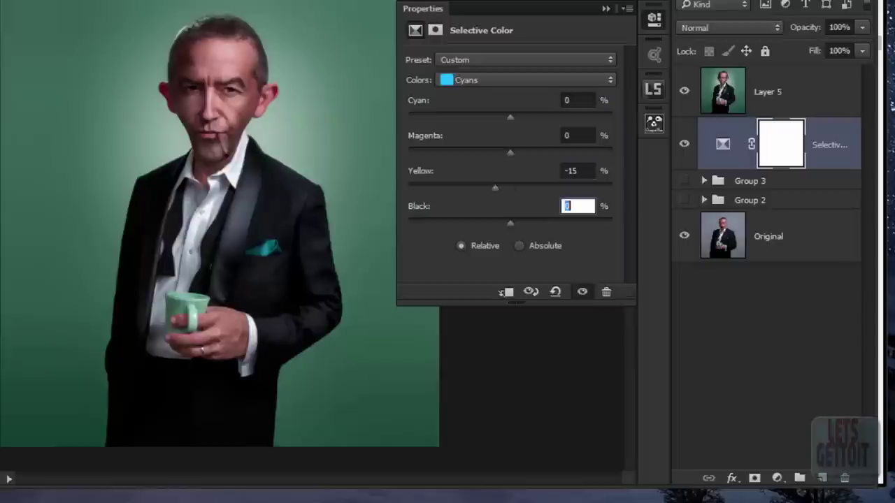
pyautogui.write('-155')
pyautogui.press('BackSpace')
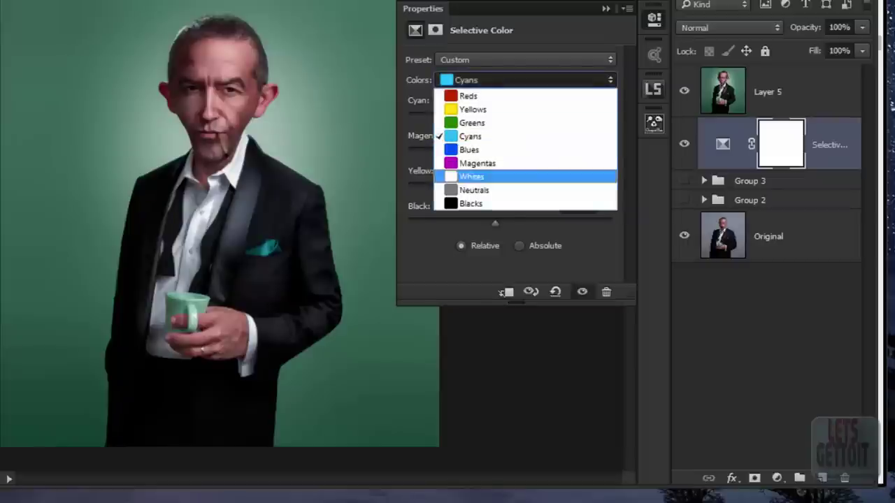
# - Switch to Whites, ease its Black down, and move Selective Color above Layer 5
pyautogui.click(476, 177)
pyautogui.moveTo(510, 223)
pyautogui.mouseDown()
pyautogui.moveTo(543, 223)
pyautogui.moveTo(409, 223)
pyautogui.moveTo(516, 223)
pyautogui.moveTo(504, 224)
pyautogui.mouseUp()
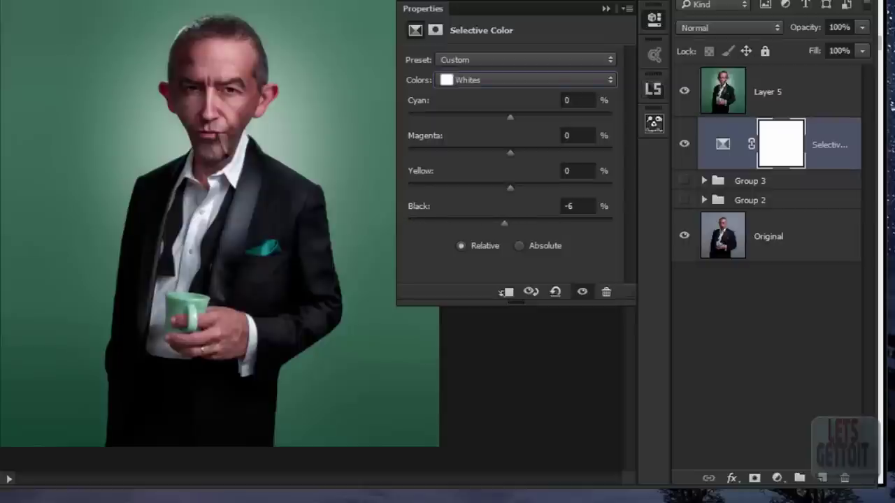
pyautogui.moveTo(804, 144); pyautogui.dragTo(804, 70)
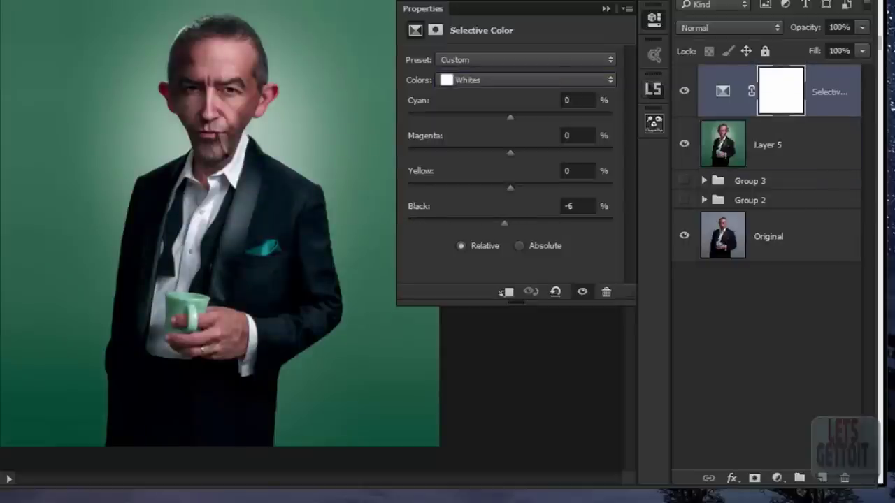
pyautogui.moveTo(505, 223)
pyautogui.mouseDown()
pyautogui.moveTo(409, 223)
pyautogui.moveTo(557, 223)
pyautogui.moveTo(495, 223)
pyautogui.moveTo(522, 223)
pyautogui.moveTo(507, 223)
pyautogui.mouseUp()
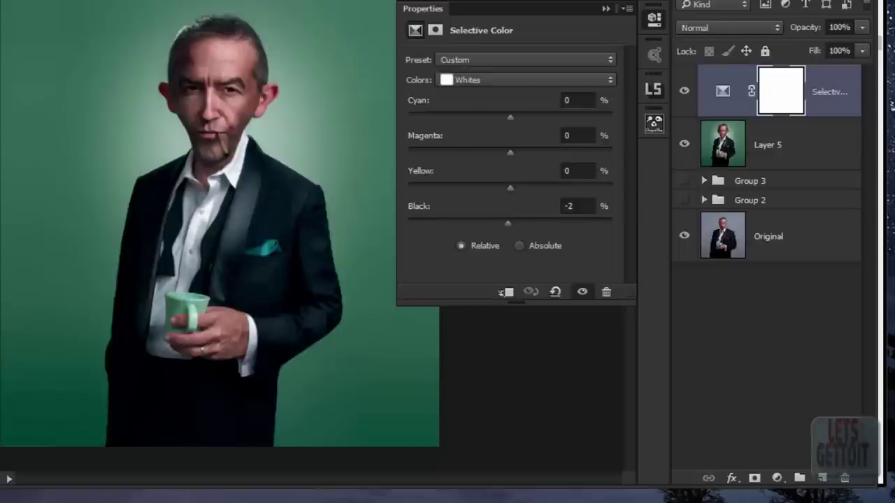
# - Set Whites to Cyan 10, Magenta -10 and Yellow 10, and adjust Black
pyautogui.click(577, 100)
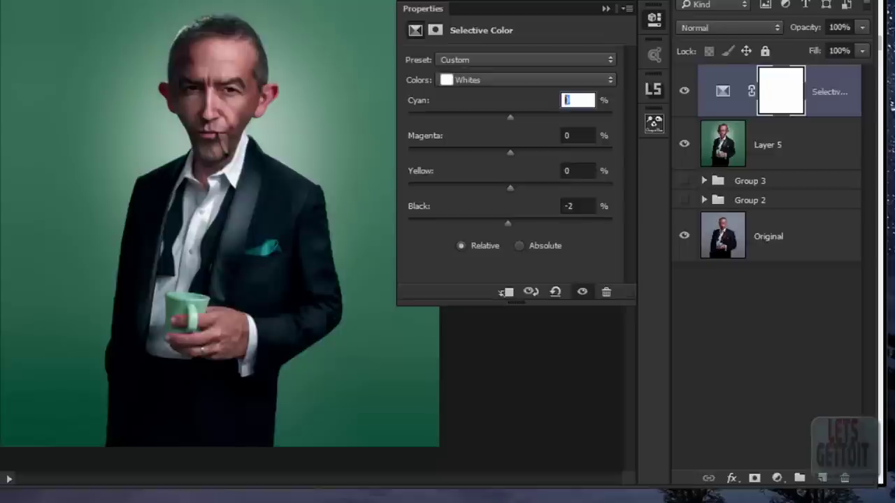
pyautogui.write('10')
pyautogui.press('Tab')
pyautogui.write('-')
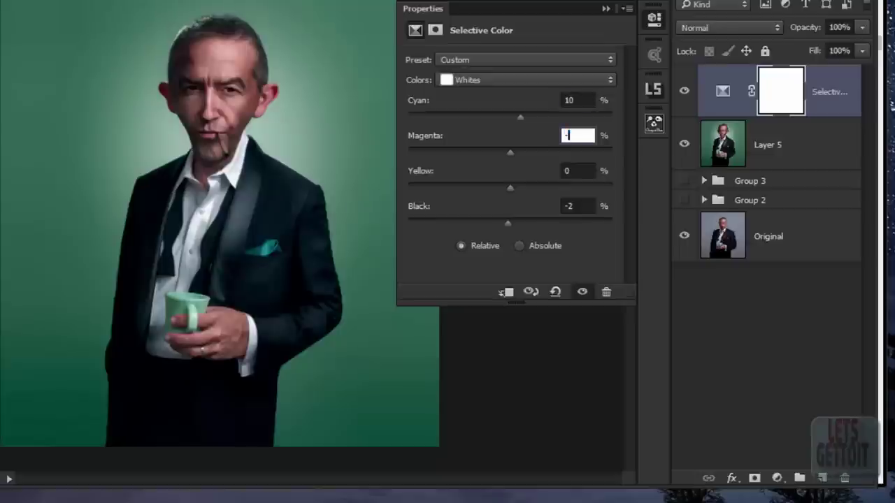
pyautogui.write('10')
pyautogui.press('Tab')
pyautogui.write('10')
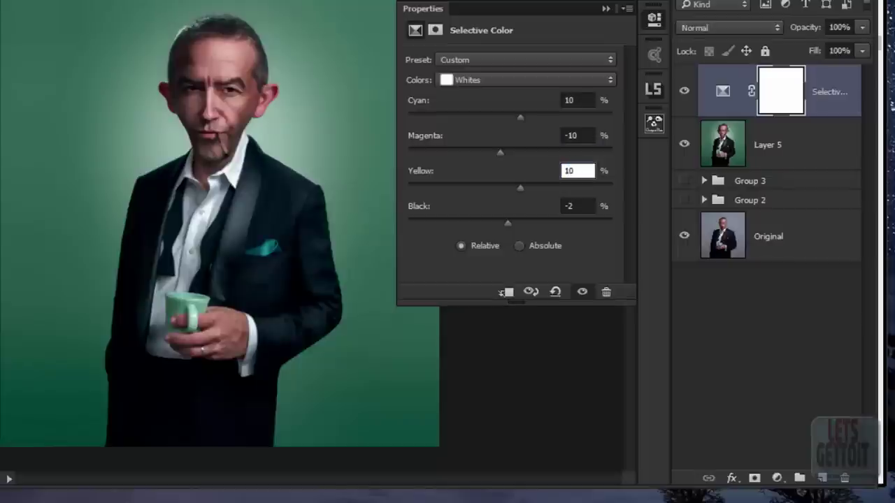
pyautogui.moveTo(507, 223)
pyautogui.mouseDown()
pyautogui.moveTo(568, 224)
pyautogui.moveTo(500, 223)
pyautogui.mouseUp()
pyautogui.press('Tab')
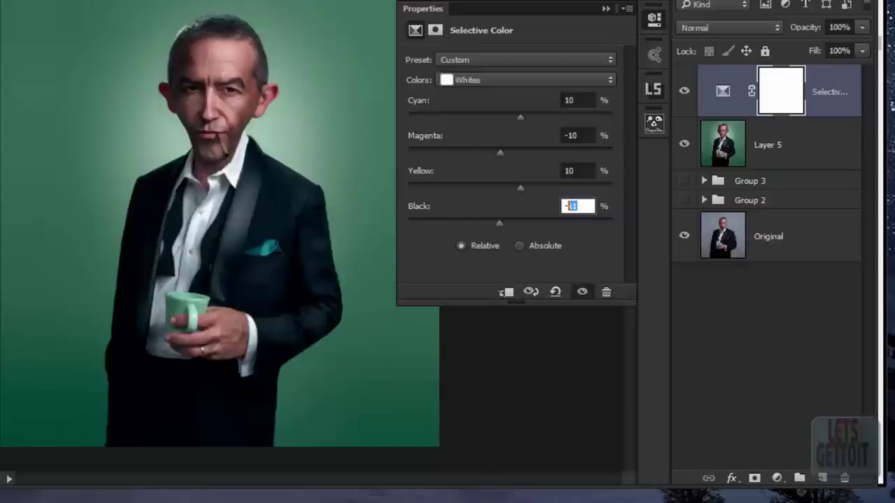
# - Finish Whites Black at -10, close Selective Color, and compare the face before/after
pyautogui.write('0')
pyautogui.click(605, 9)
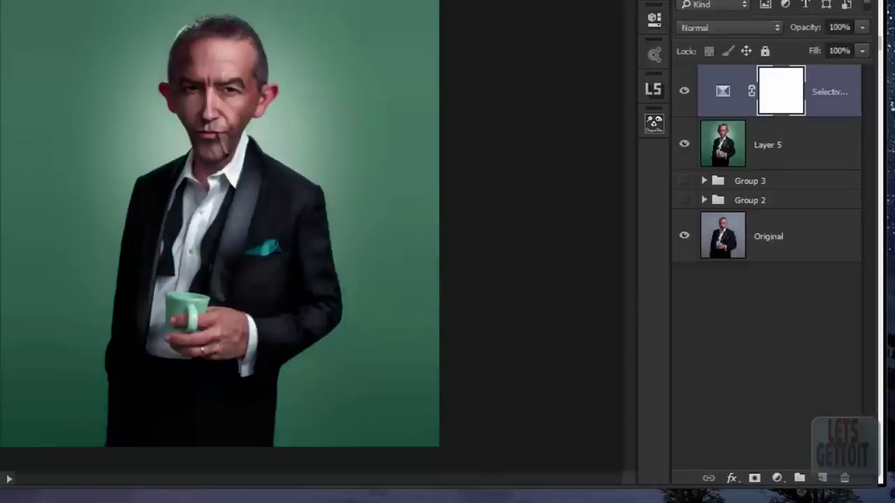
pyautogui.hotkey('ctrl', '+')
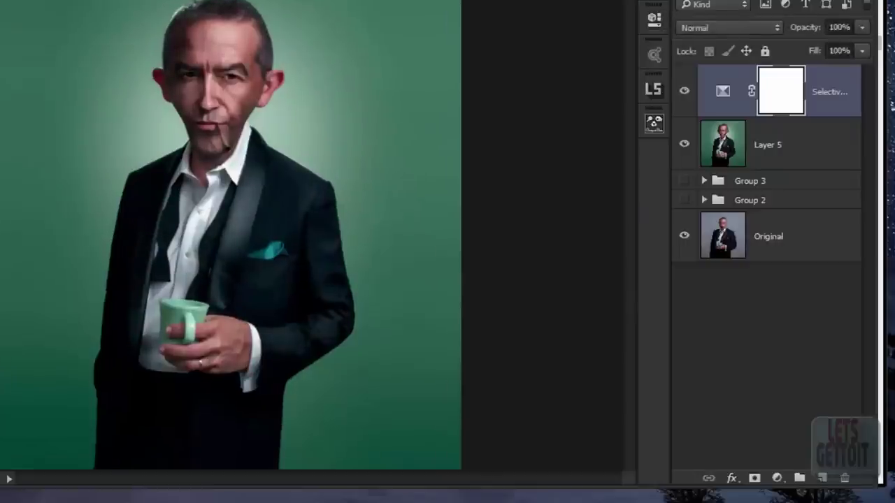
pyautogui.moveTo(280, 209); pyautogui.dragTo(356, 311)
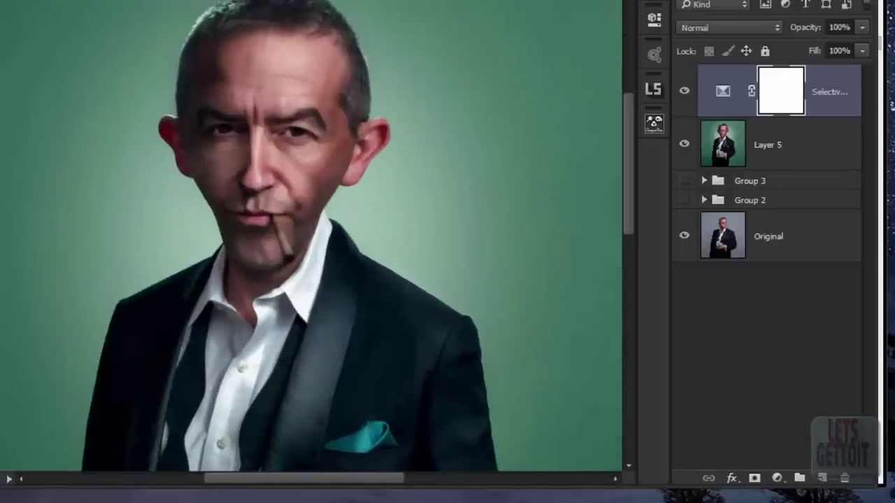
pyautogui.click(684, 90)
pyautogui.click(684, 91)
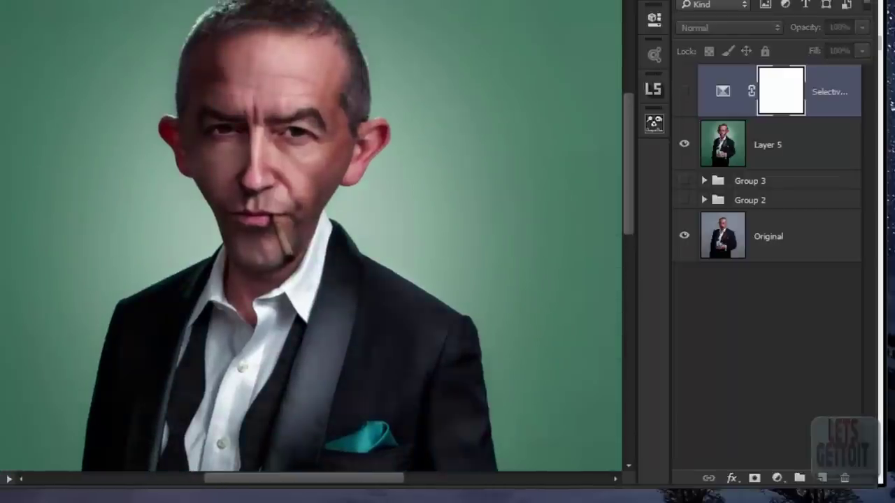
# - Zoom back out to the whole figure and bring up the adjustment layer types
pyautogui.scroll(-3, 311, 242)
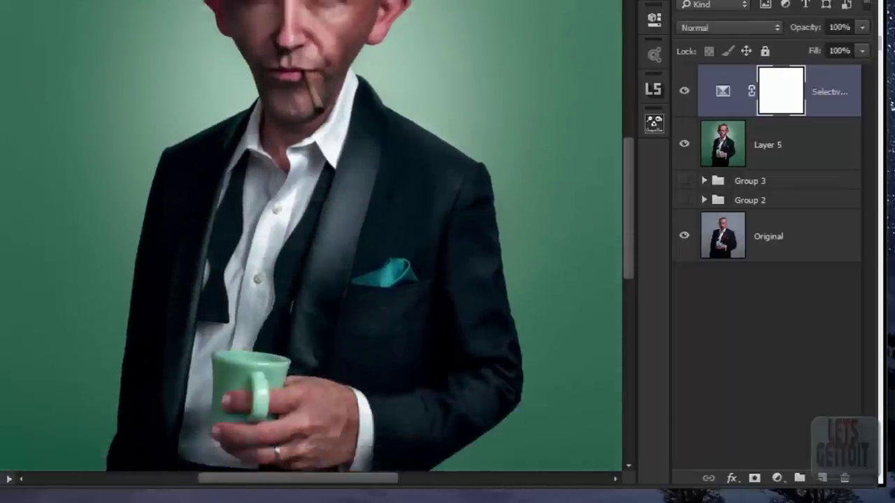
pyautogui.hotkey('ctrl', '-')
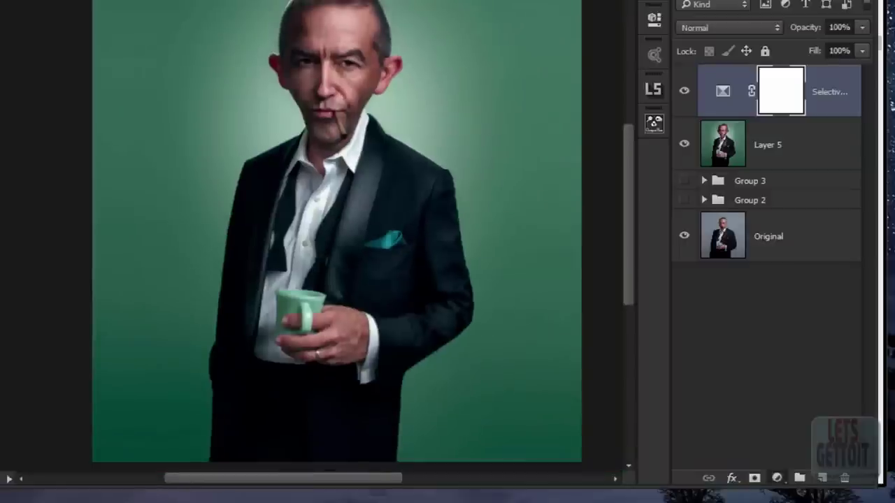
pyautogui.click(777, 478)
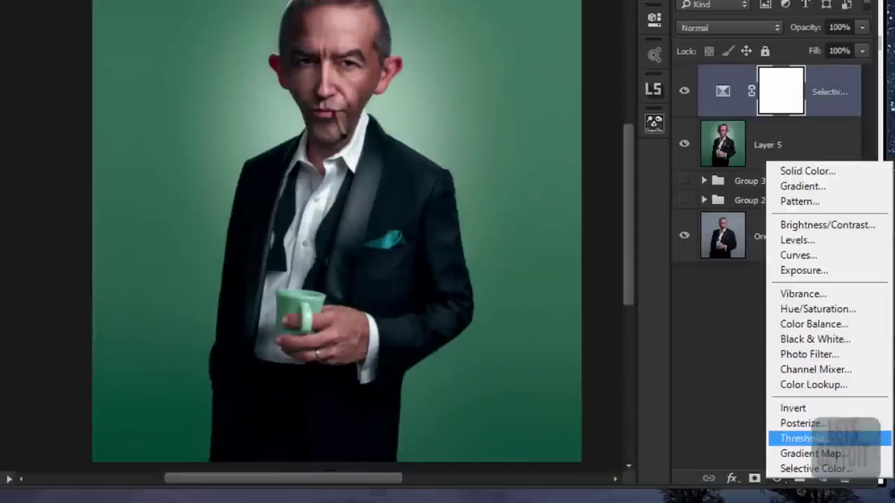
# - Add a Color Balance layer with Midtones set to -3, -3, -3
pyautogui.click(814, 324)
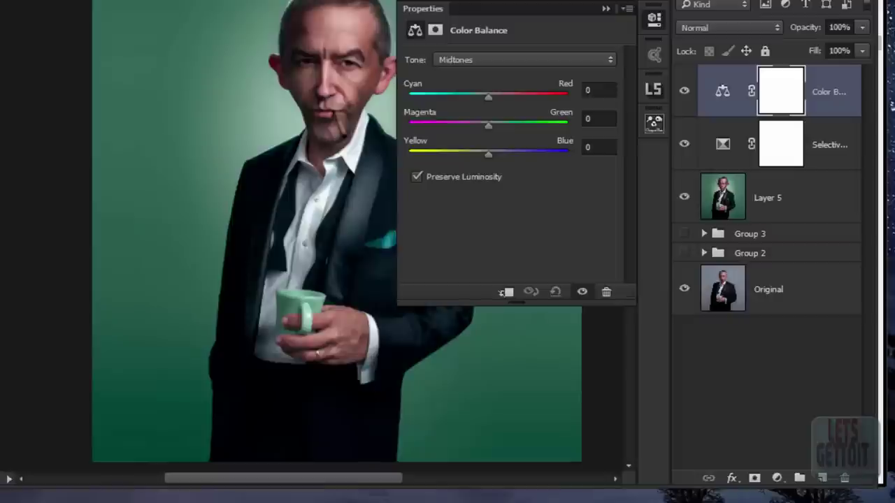
pyautogui.click(525, 59)
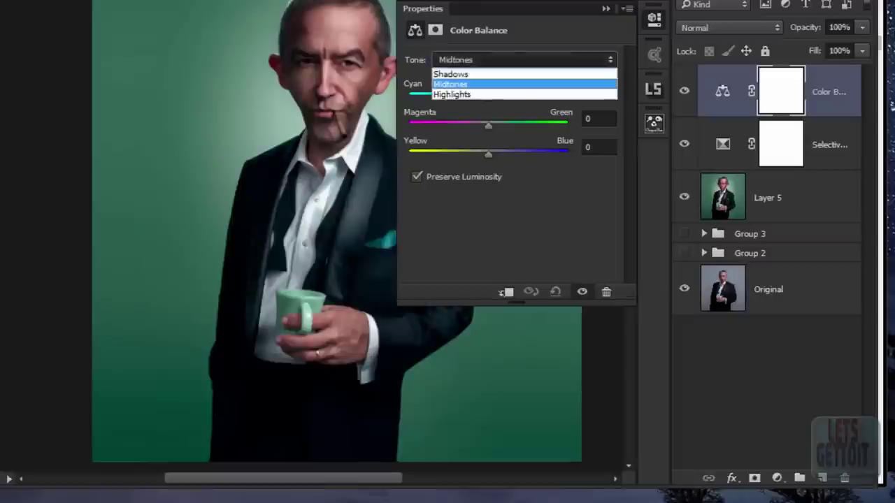
pyautogui.click(461, 82)
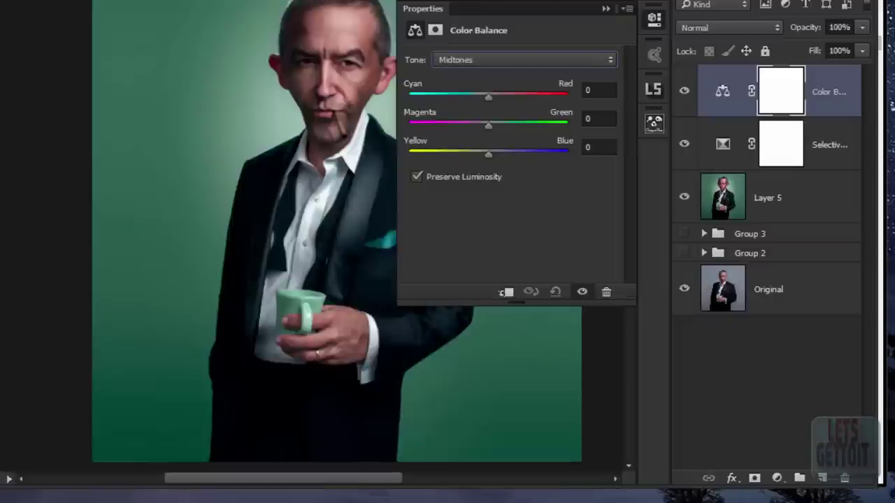
pyautogui.press('Tab')
pyautogui.write('-3')
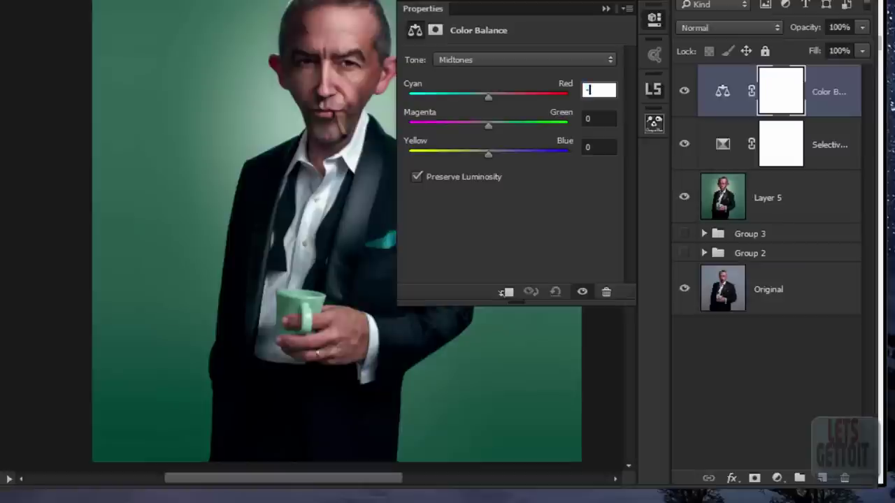
pyautogui.press('Tab')
pyautogui.write('-3')
pyautogui.press('Tab')
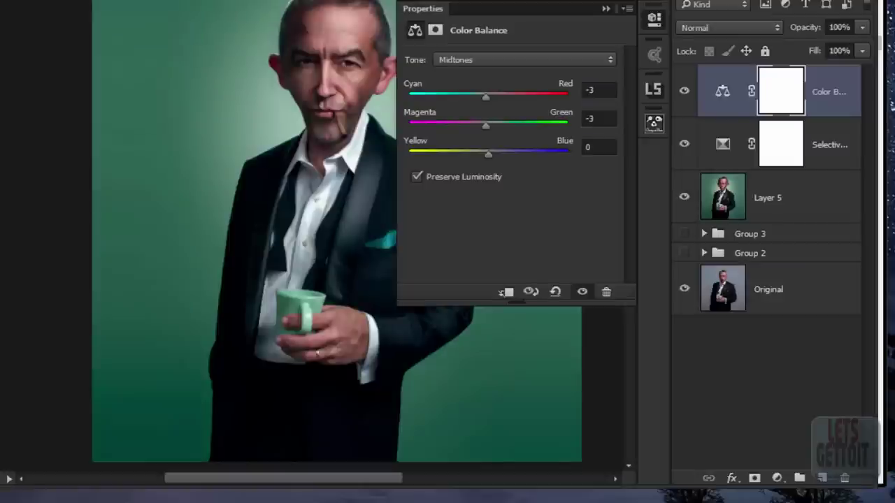
pyautogui.write('-3')
pyautogui.press('Tab')
# - Set the Color Balance Shadows to Cyan-Red -3, Magenta-Green 2, Yellow-Blue 3
pyautogui.click(525, 59)
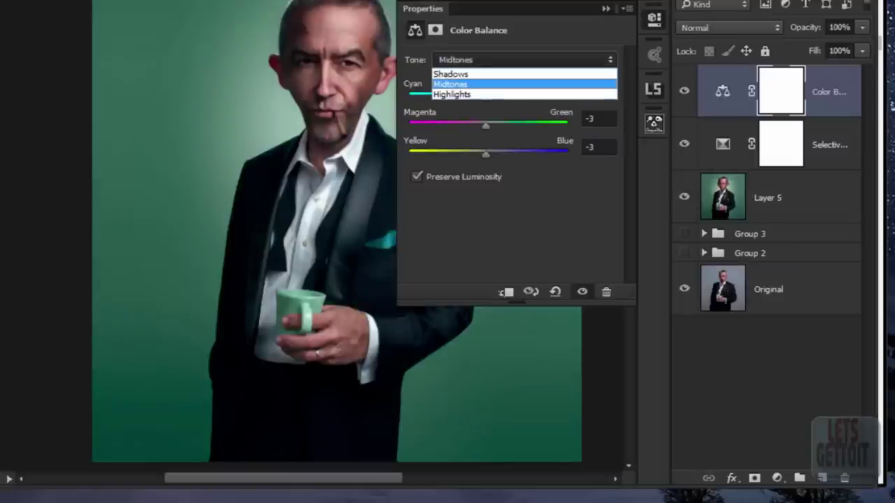
pyautogui.click(462, 82)
pyautogui.click(524, 59)
pyautogui.click(454, 70)
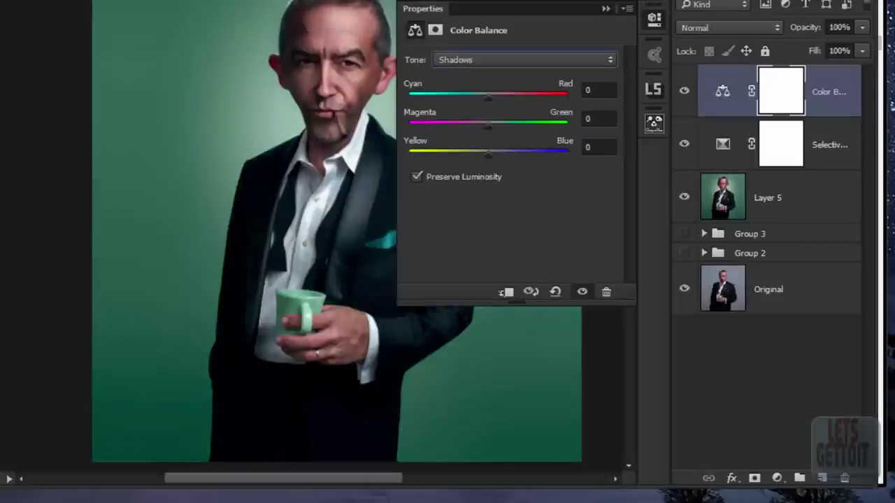
pyautogui.press('Tab')
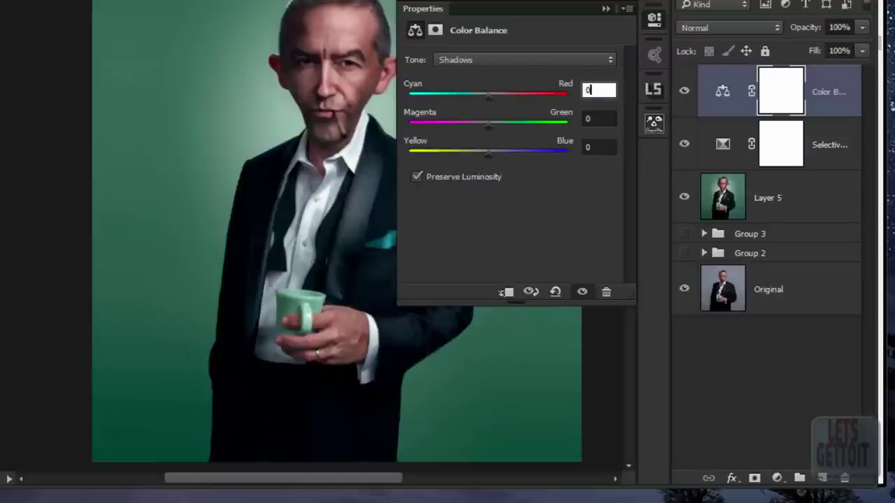
pyautogui.write('-1')
pyautogui.press('BackSpace')
pyautogui.press('BackSpace')
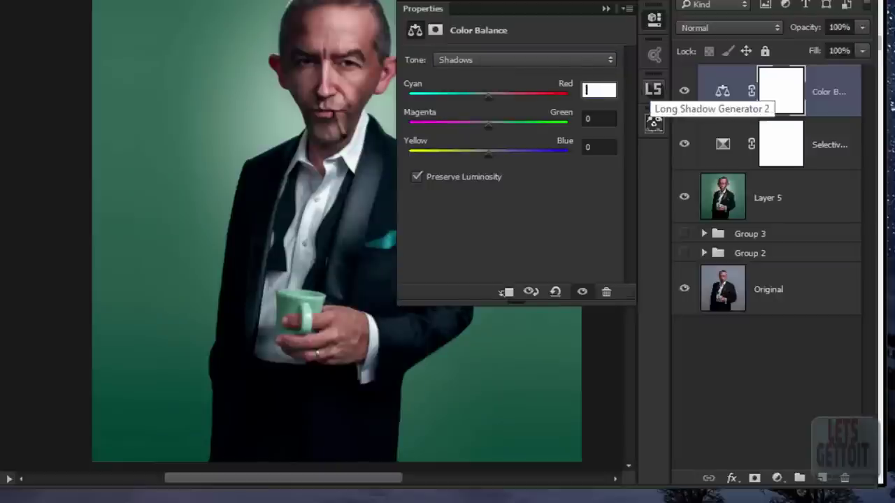
pyautogui.write('-3')
pyautogui.press('Tab')
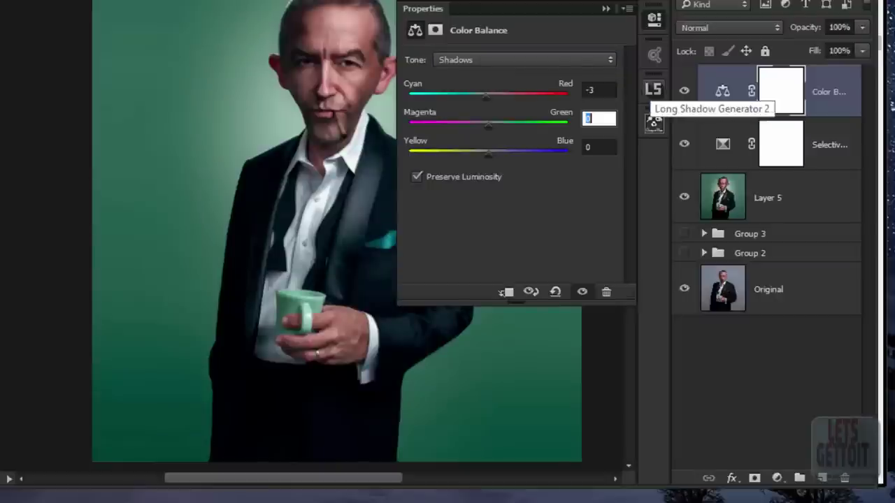
pyautogui.write('2')
pyautogui.press('Tab')
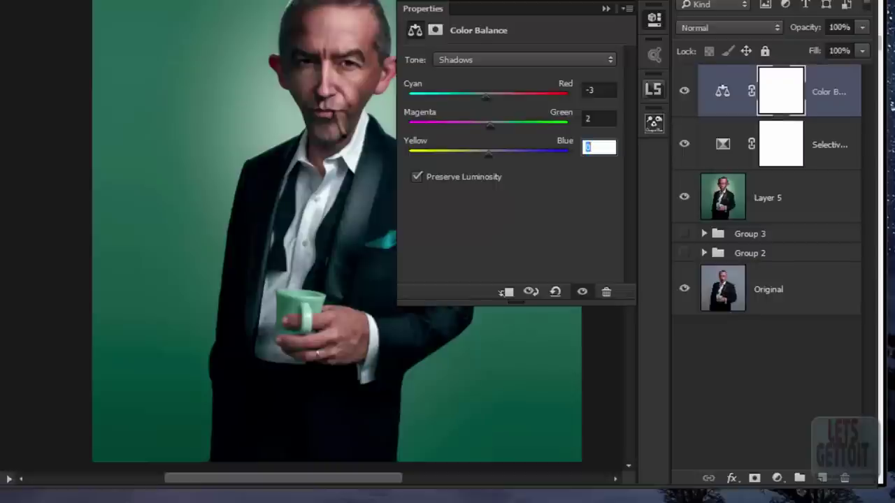
pyautogui.write('3')
pyautogui.press('Tab')
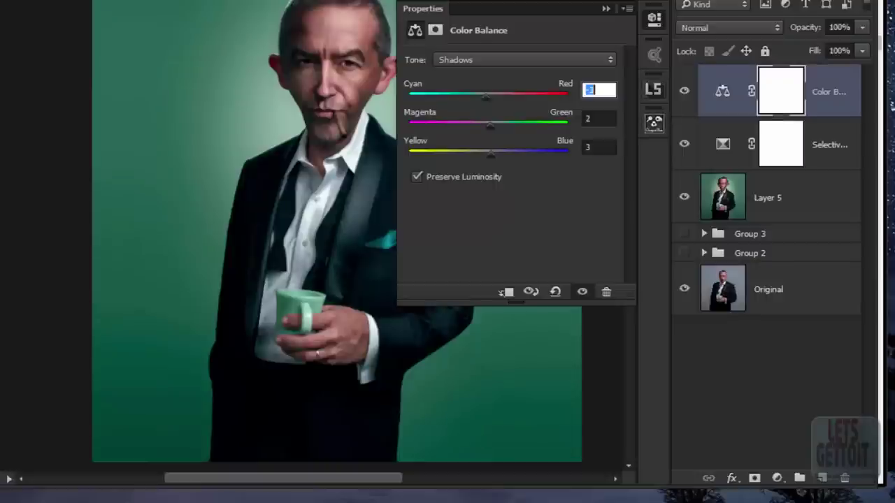
# - Set Highlights to Cyan-Red 2, Magenta-Green -2, Yellow-Blue 2 and close Color Balance
pyautogui.click(525, 60)
pyautogui.click(476, 93)
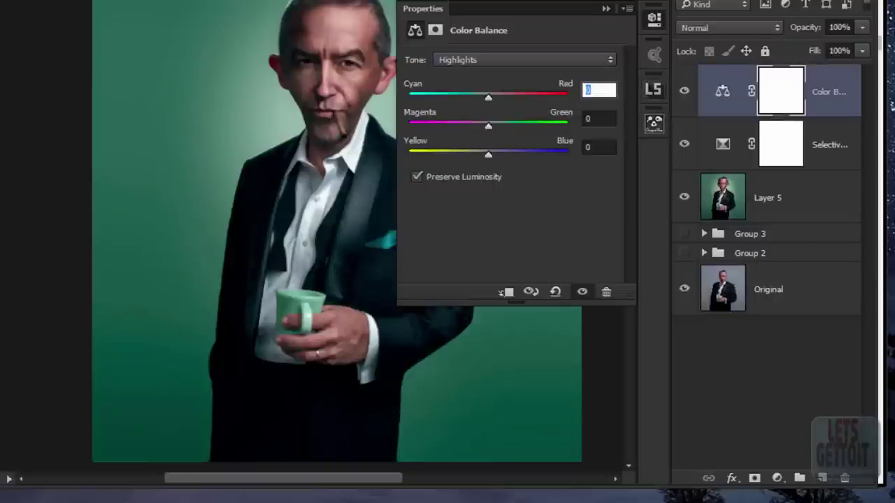
pyautogui.press('BackSpace')
pyautogui.write('2')
pyautogui.press('Tab')
pyautogui.write('-2')
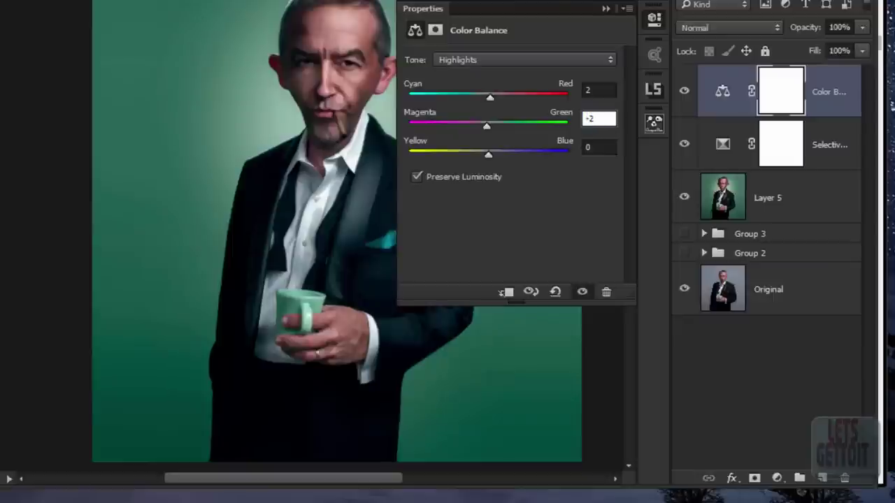
pyautogui.press('Tab')
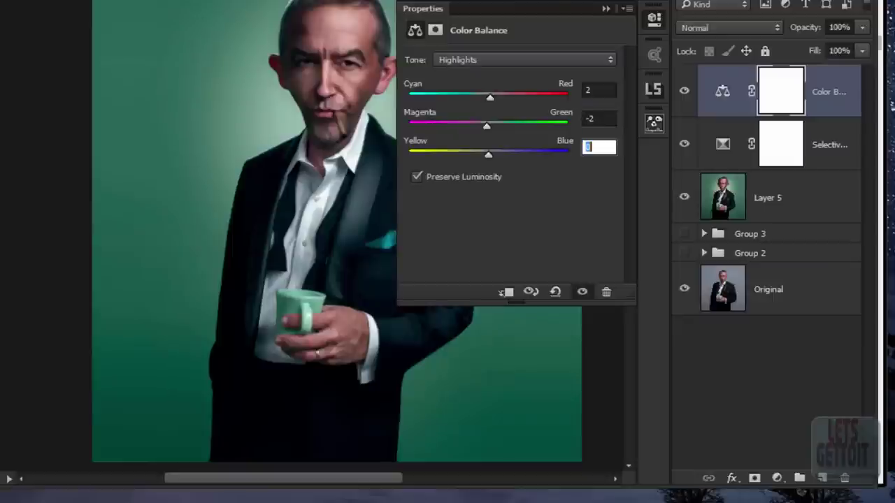
pyautogui.write('2')
pyautogui.click(606, 9)
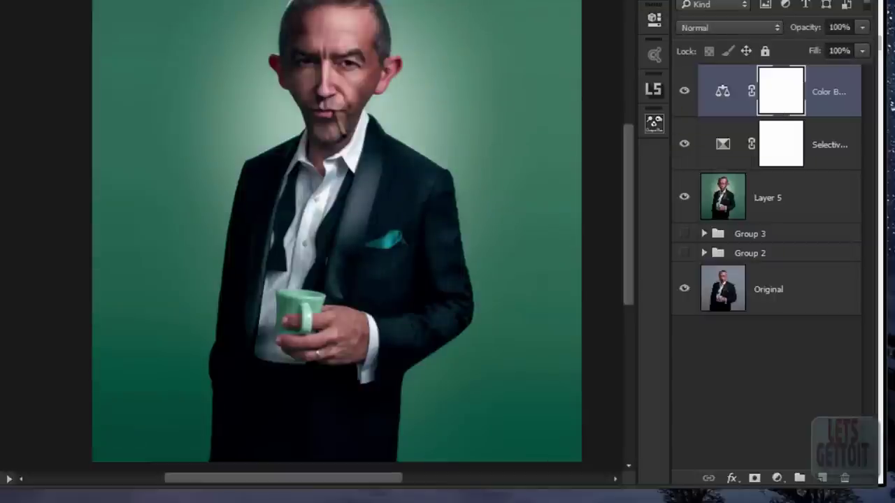
pyautogui.click(777, 478)
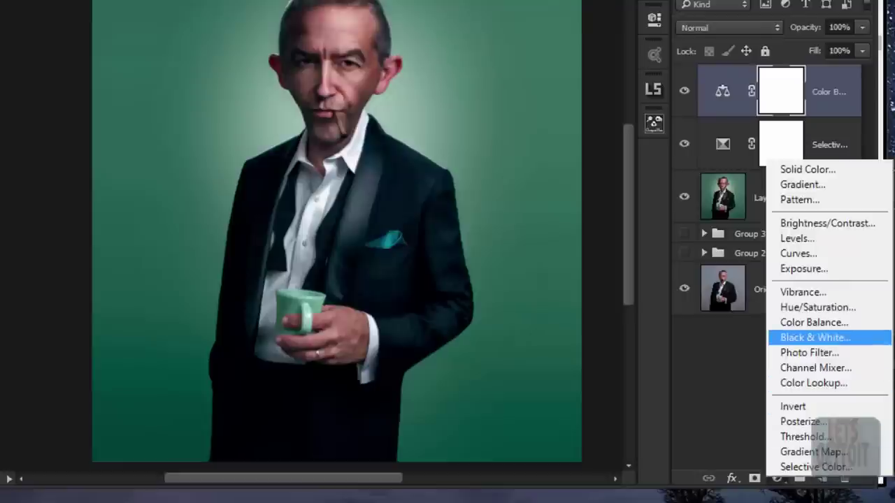
# - Add a Photo Filter layer, compare Green and Deep Blue, and settle on Deep Blue at 25%
pyautogui.click(809, 352)
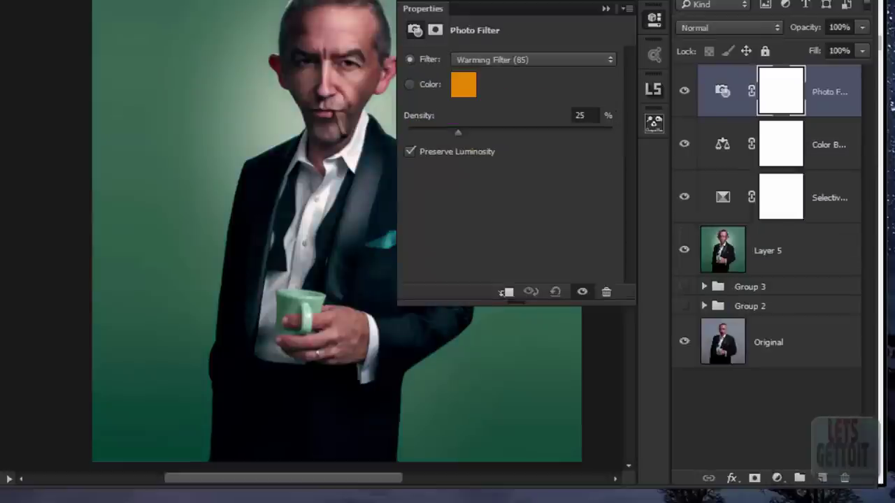
pyautogui.click(533, 60)
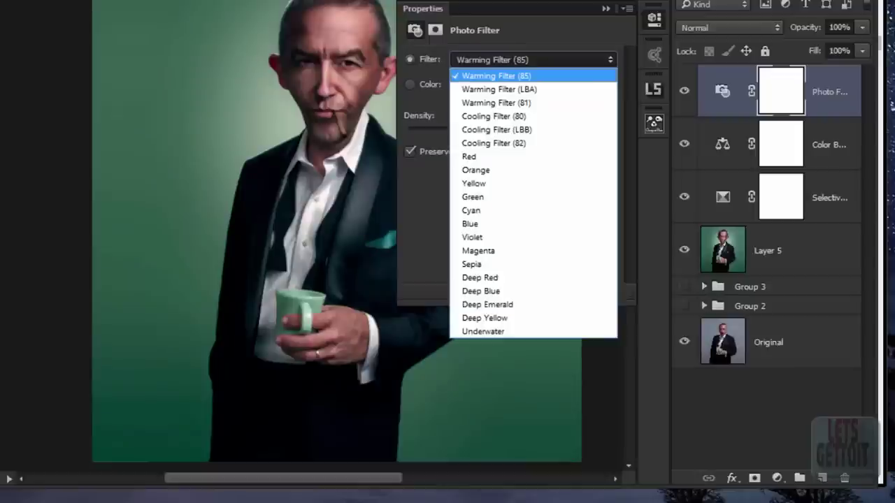
pyautogui.click(472, 197)
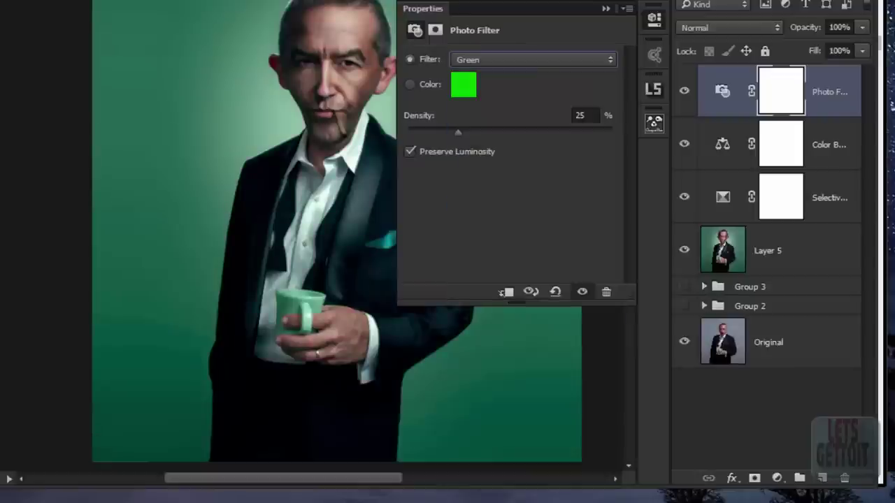
pyautogui.click(533, 60)
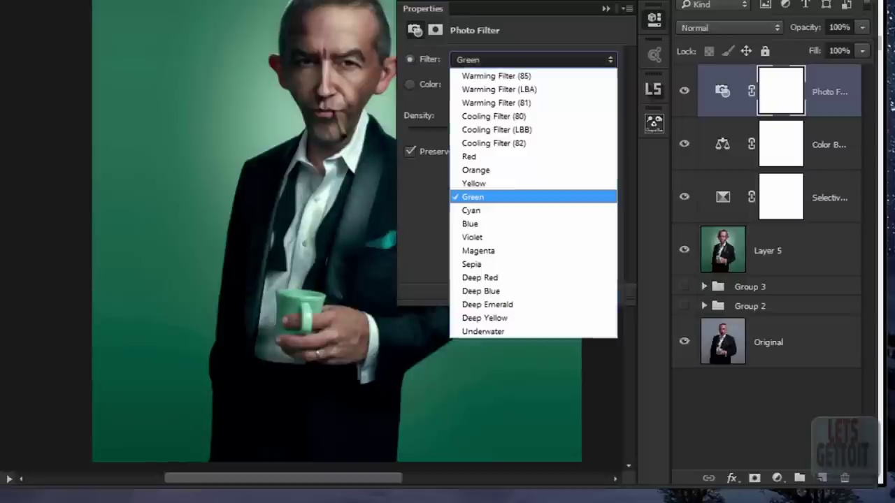
pyautogui.click(480, 291)
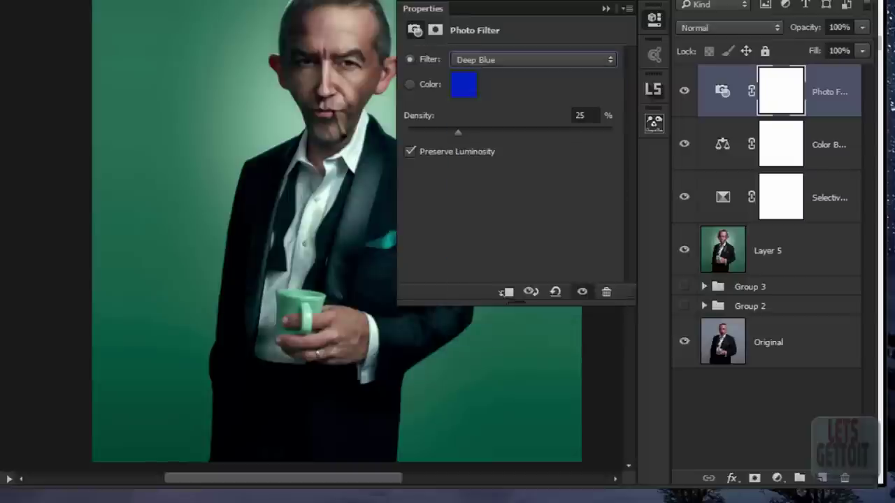
pyautogui.click(533, 59)
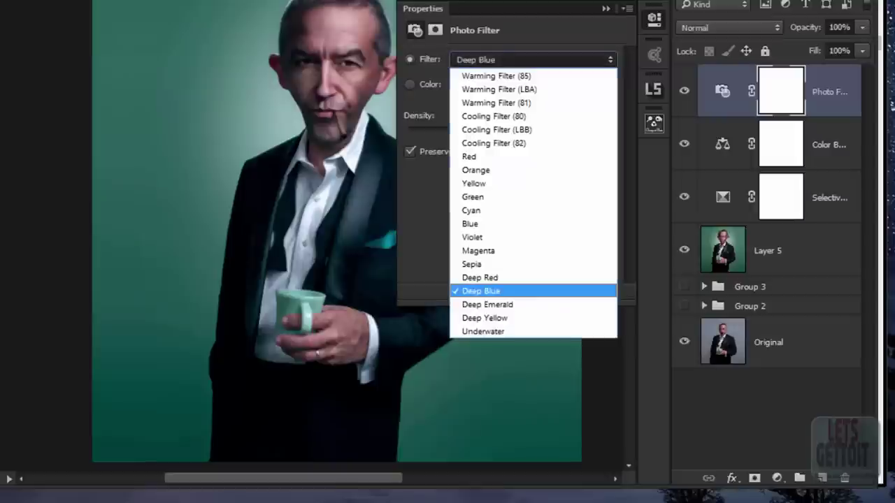
pyautogui.click(472, 196)
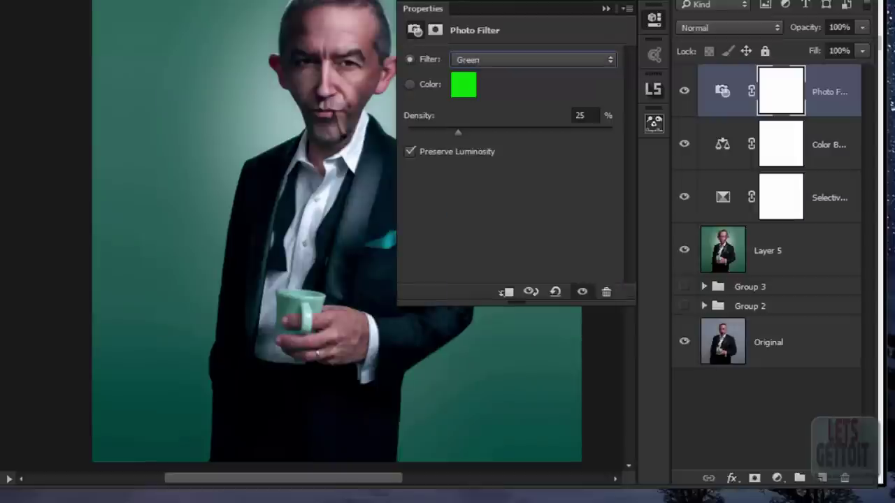
pyautogui.click(533, 59)
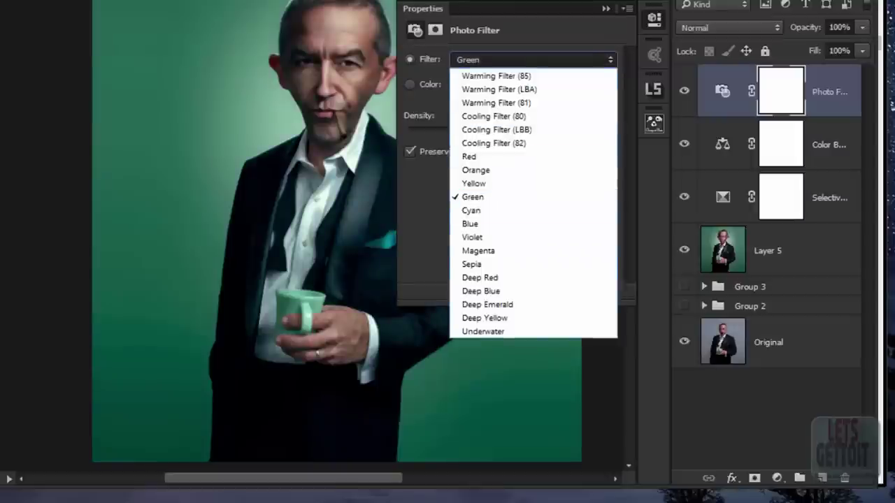
pyautogui.press('Escape')
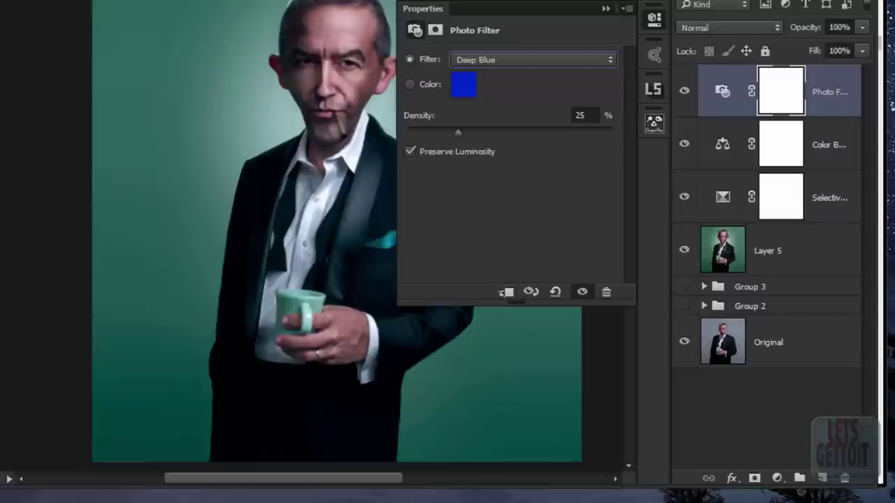
pyautogui.click(606, 9)
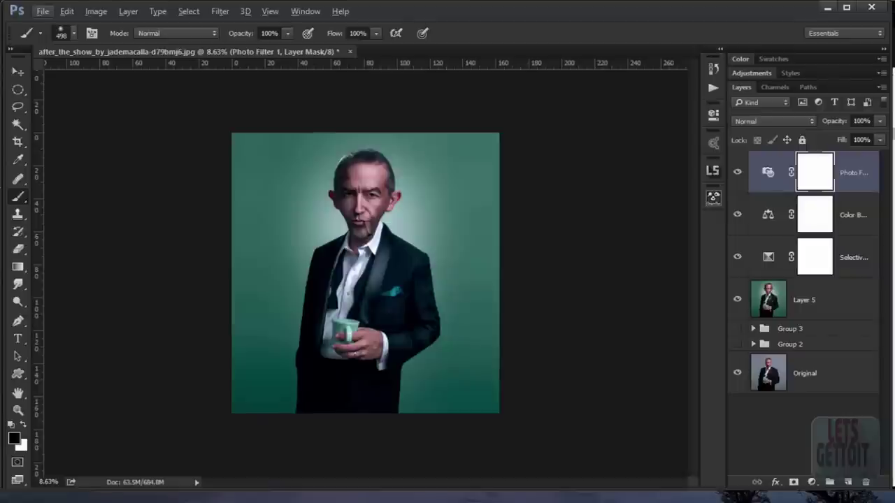
# - Stamp all visible layers into a new merged Layer 6 with Ctrl+Alt+Shift+E
pyautogui.hotkey('ctrl', 'shift', 'alt', 'e')
pyautogui.scroll(5, 353, 284)
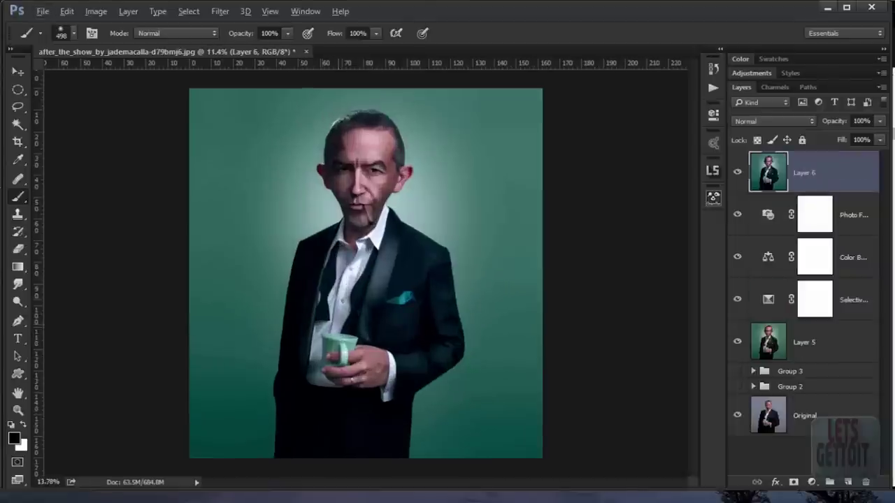